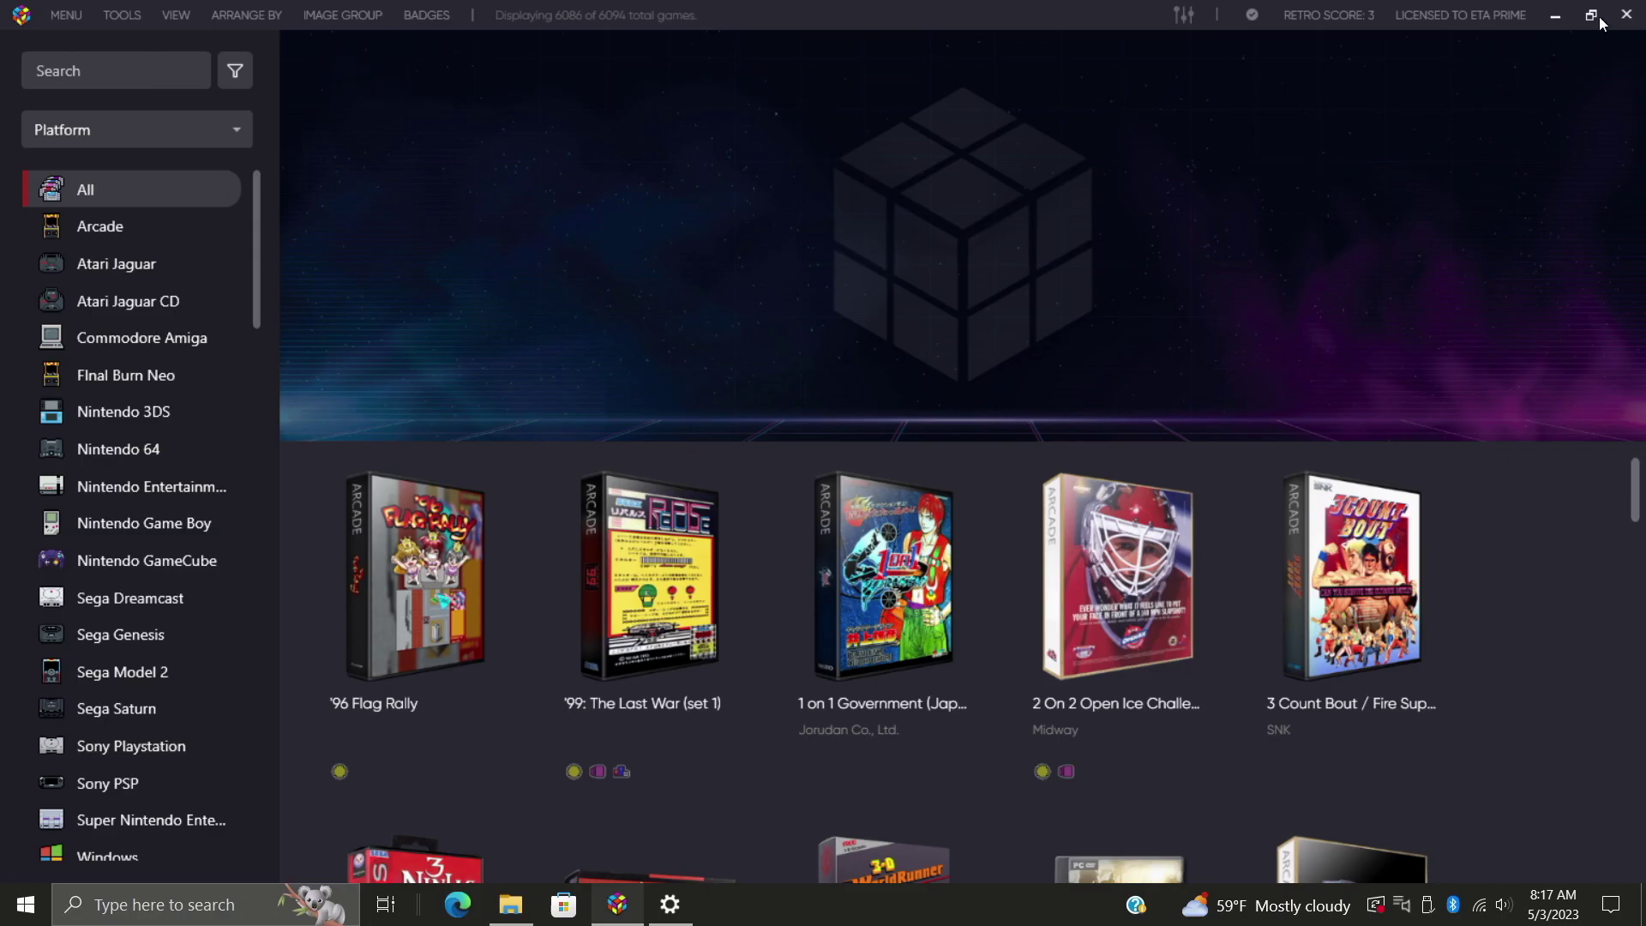
Open the desktop WiiU folder, view Bayonetta 2's code folder with PRJ_010.rpx, then return to WiiU.
click(1546, 17)
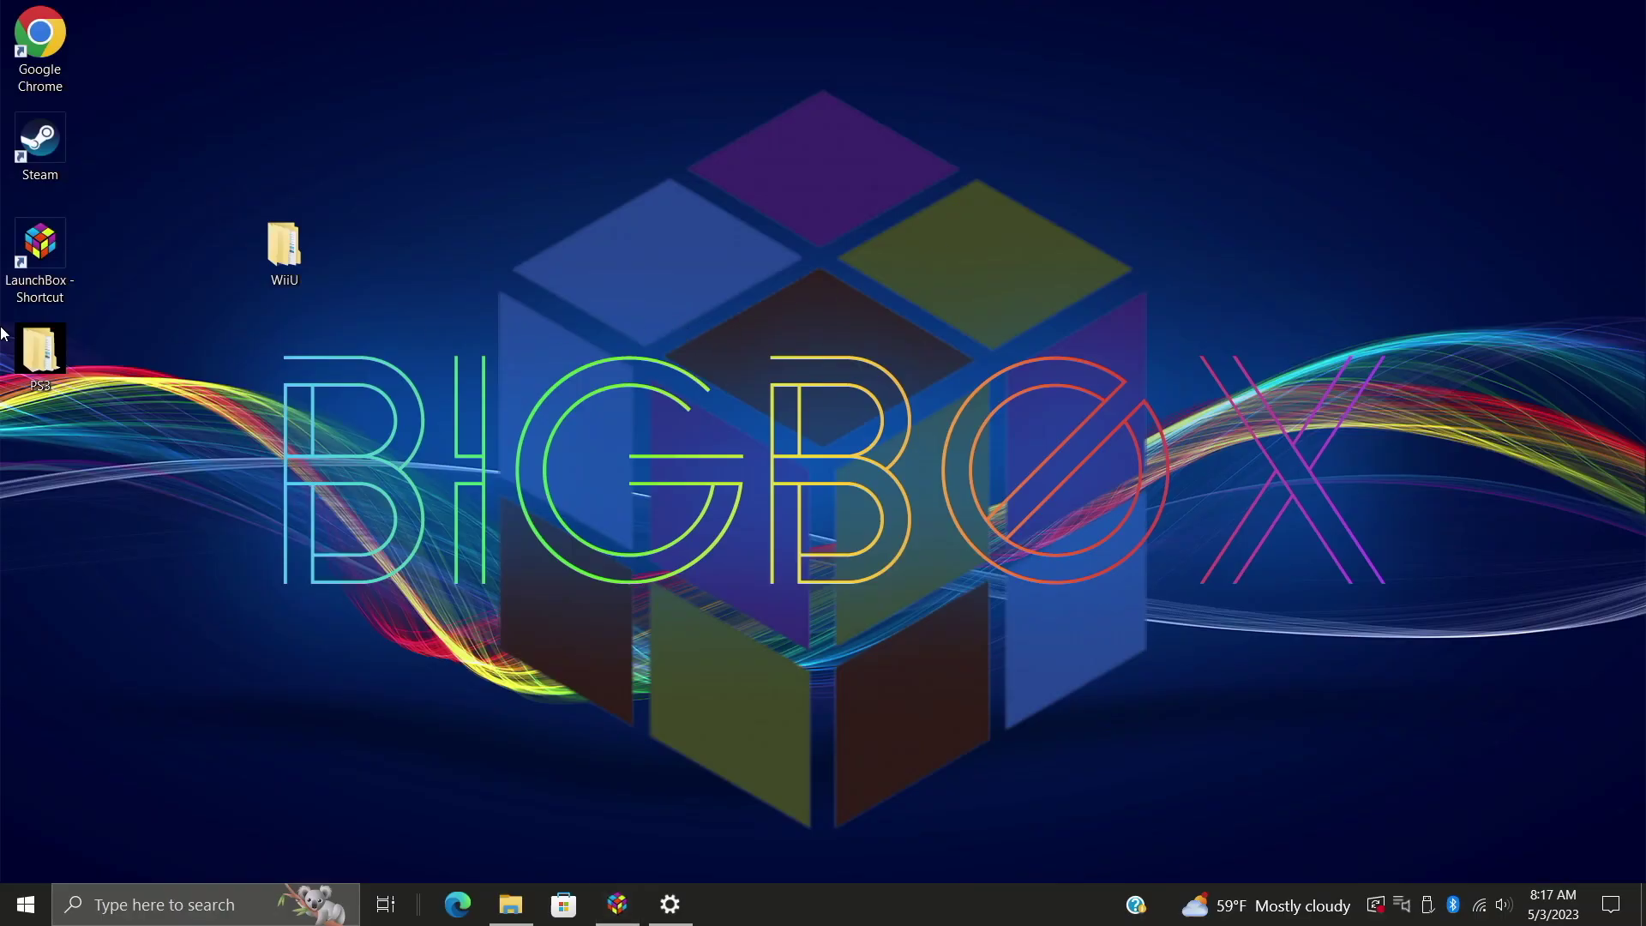
double_click(284, 244)
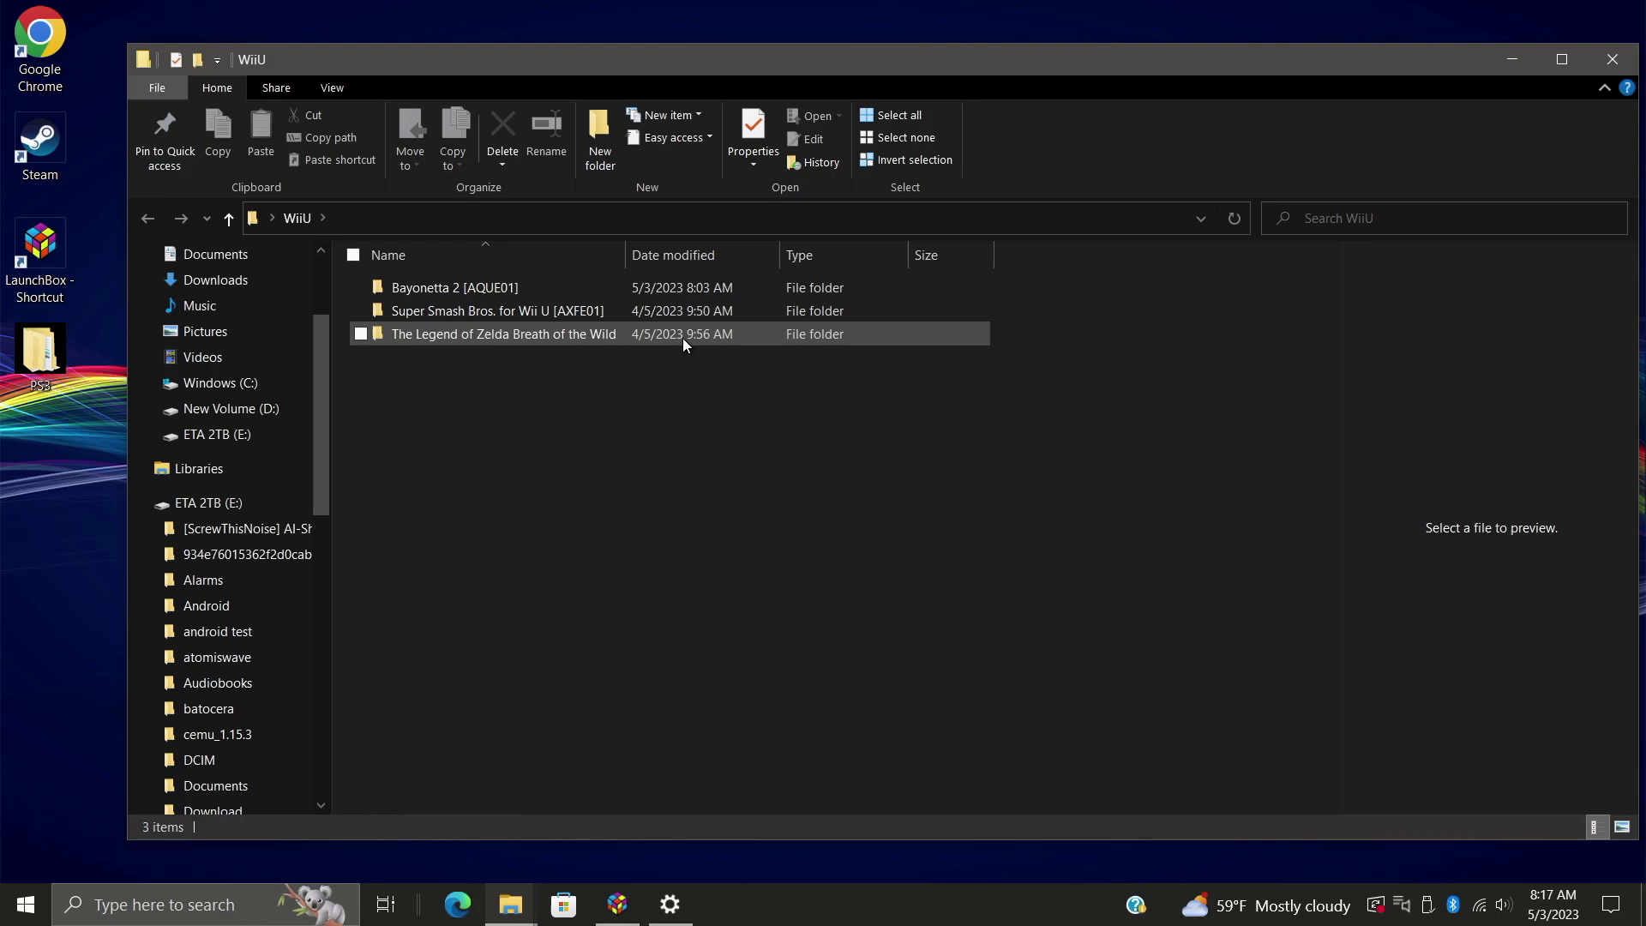
double_click(660, 287)
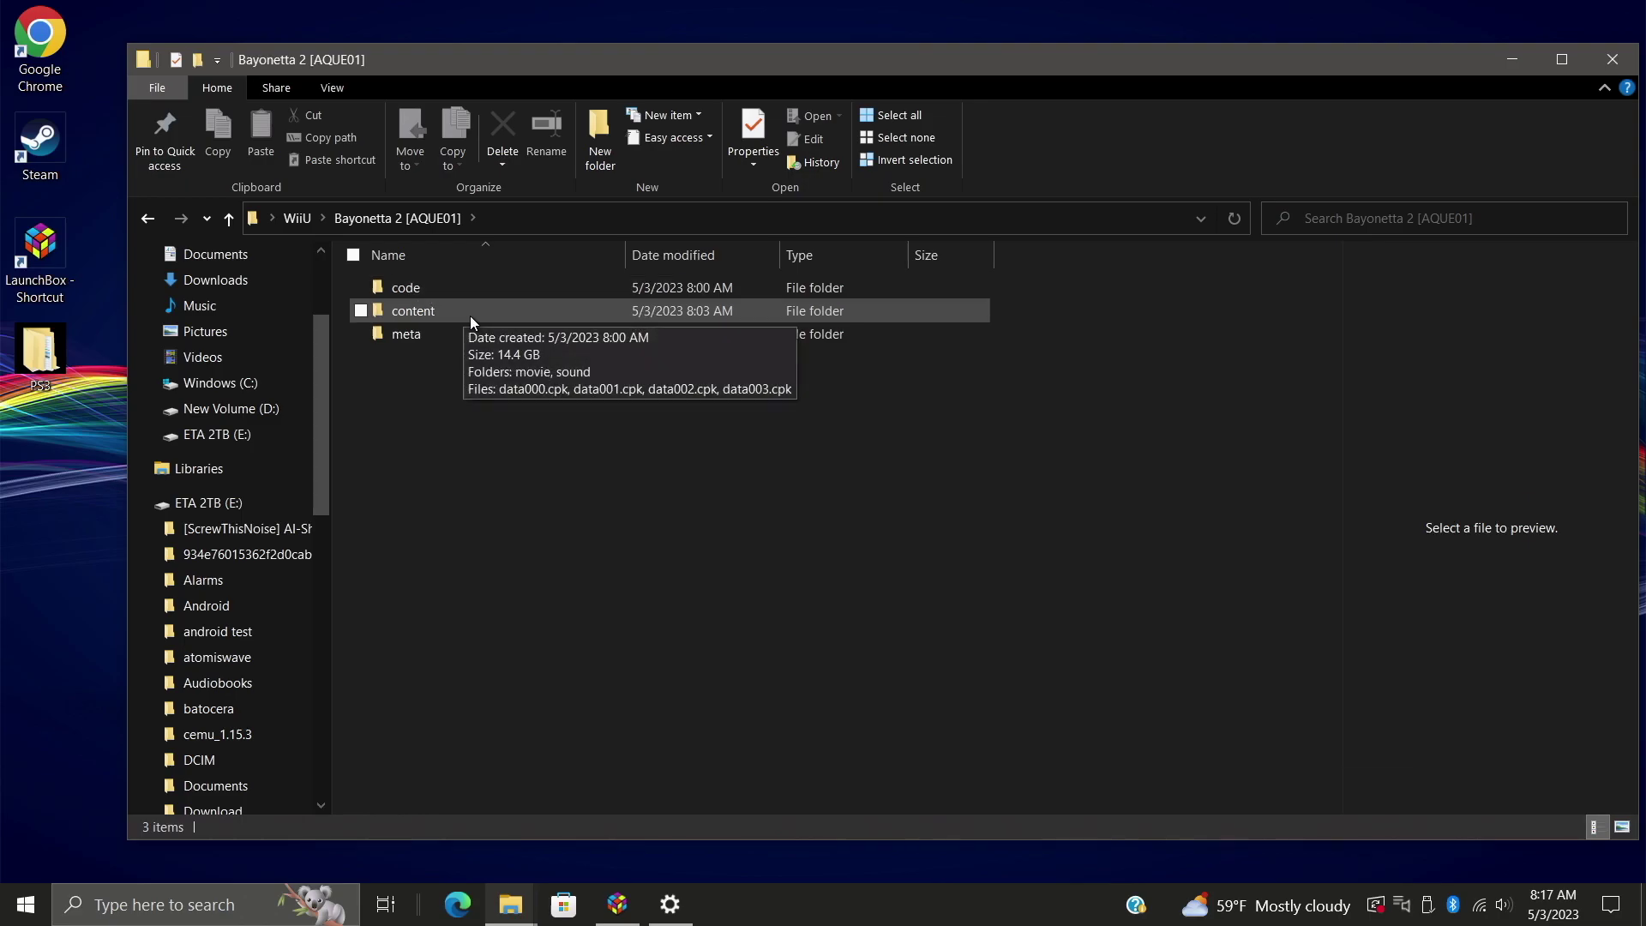
click(452, 289)
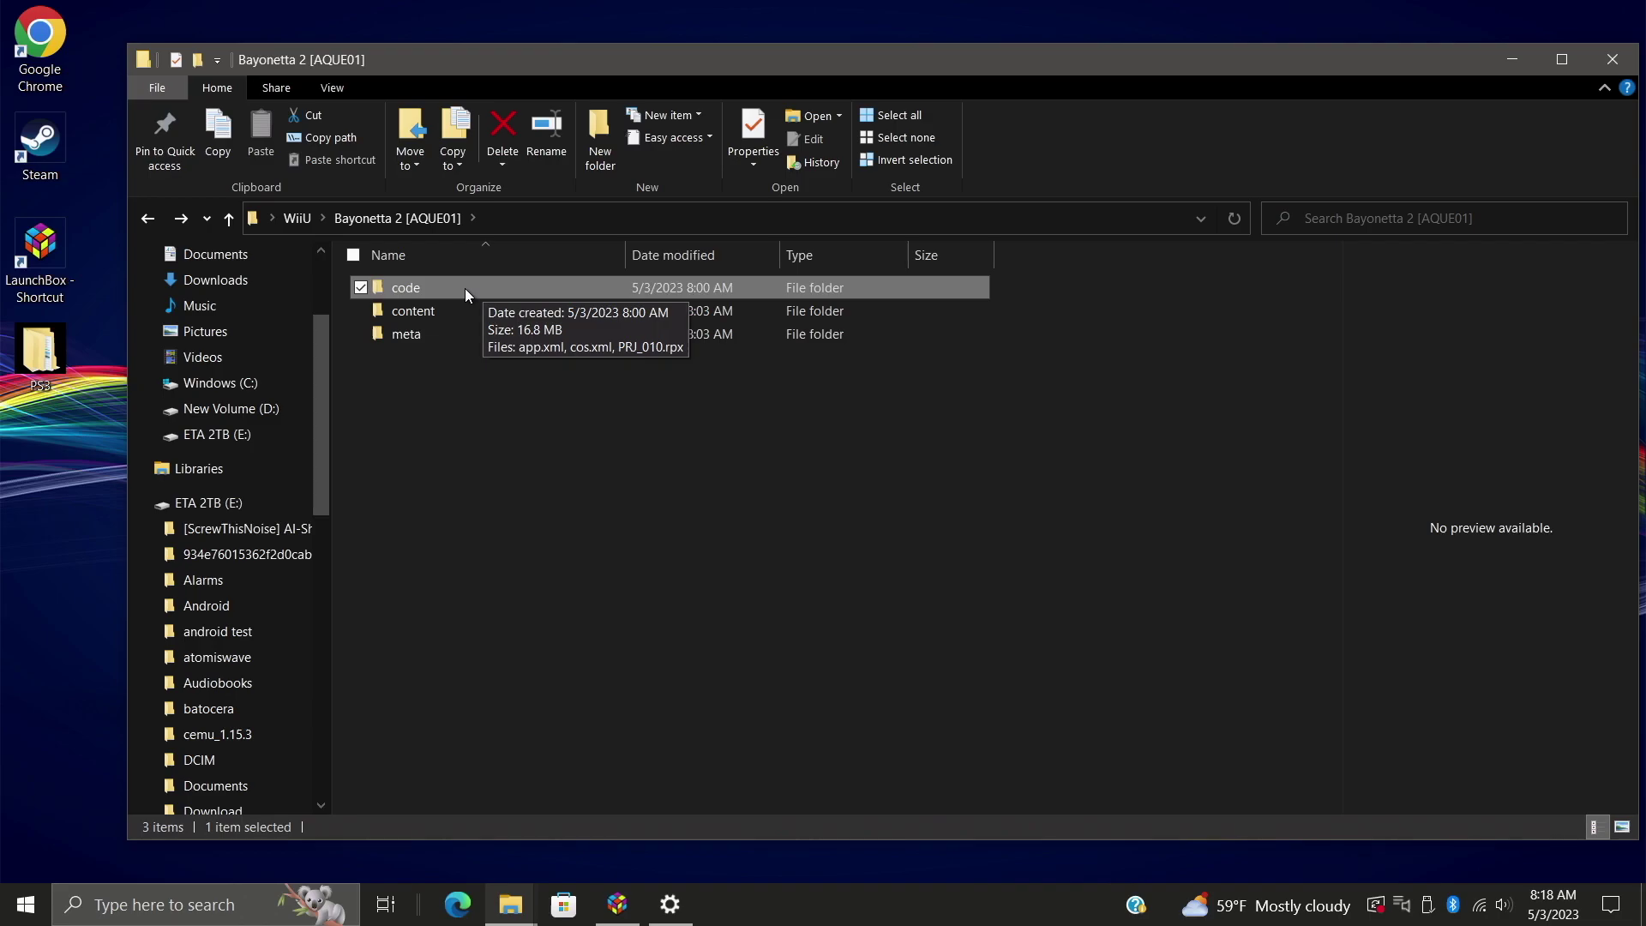
double_click(464, 288)
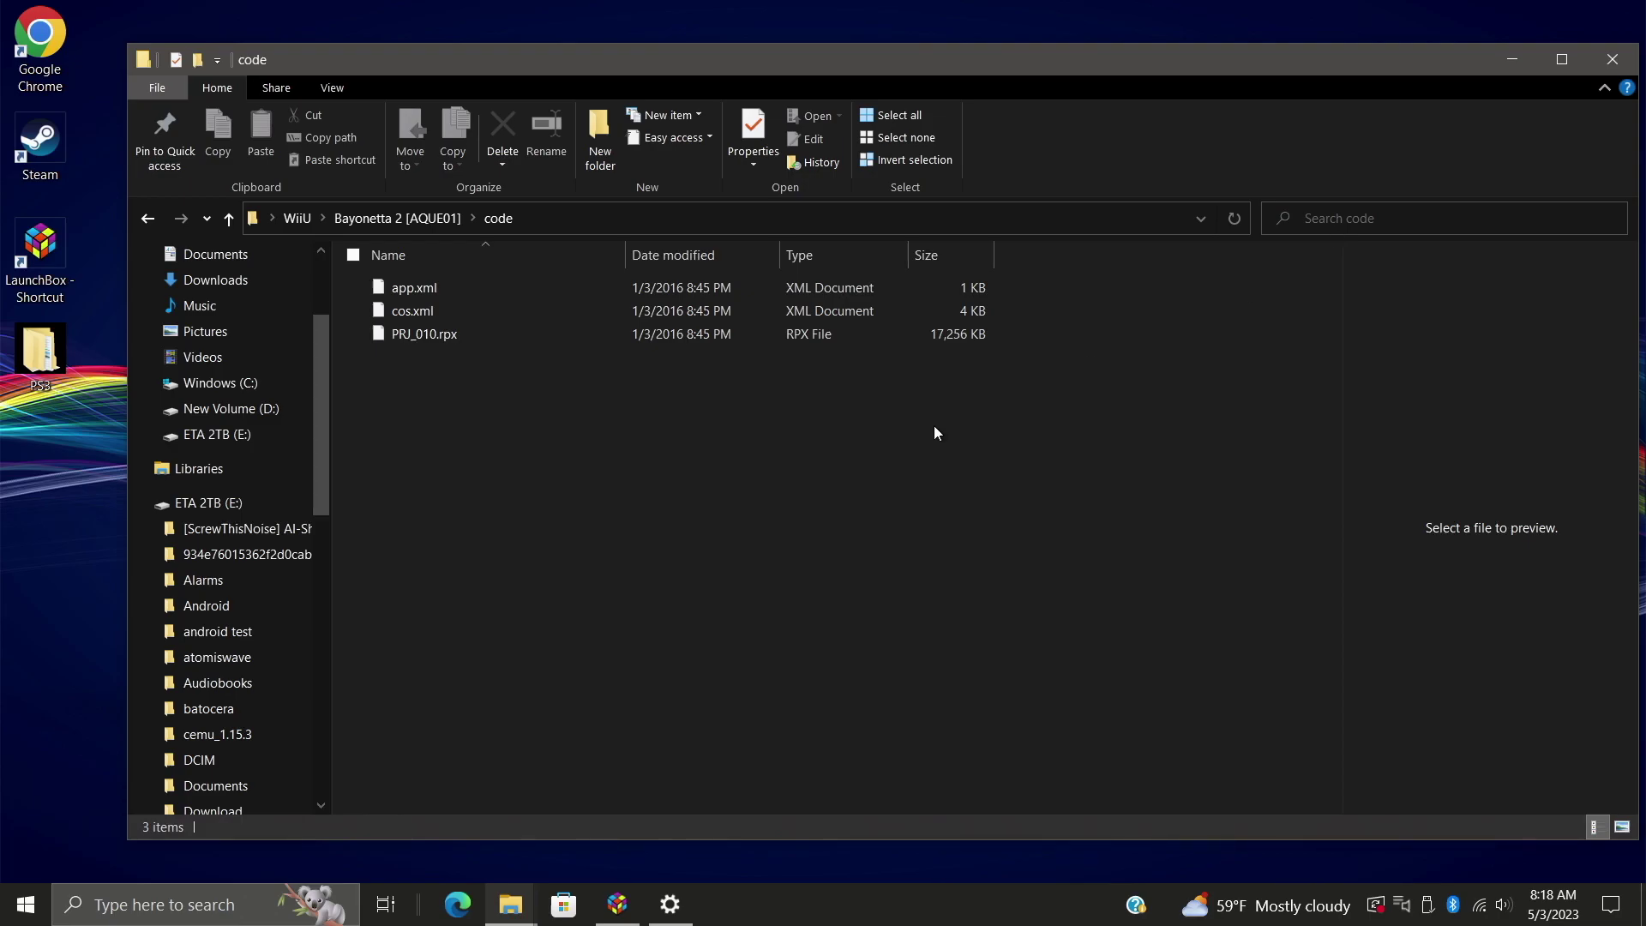
click(146, 218)
click(146, 217)
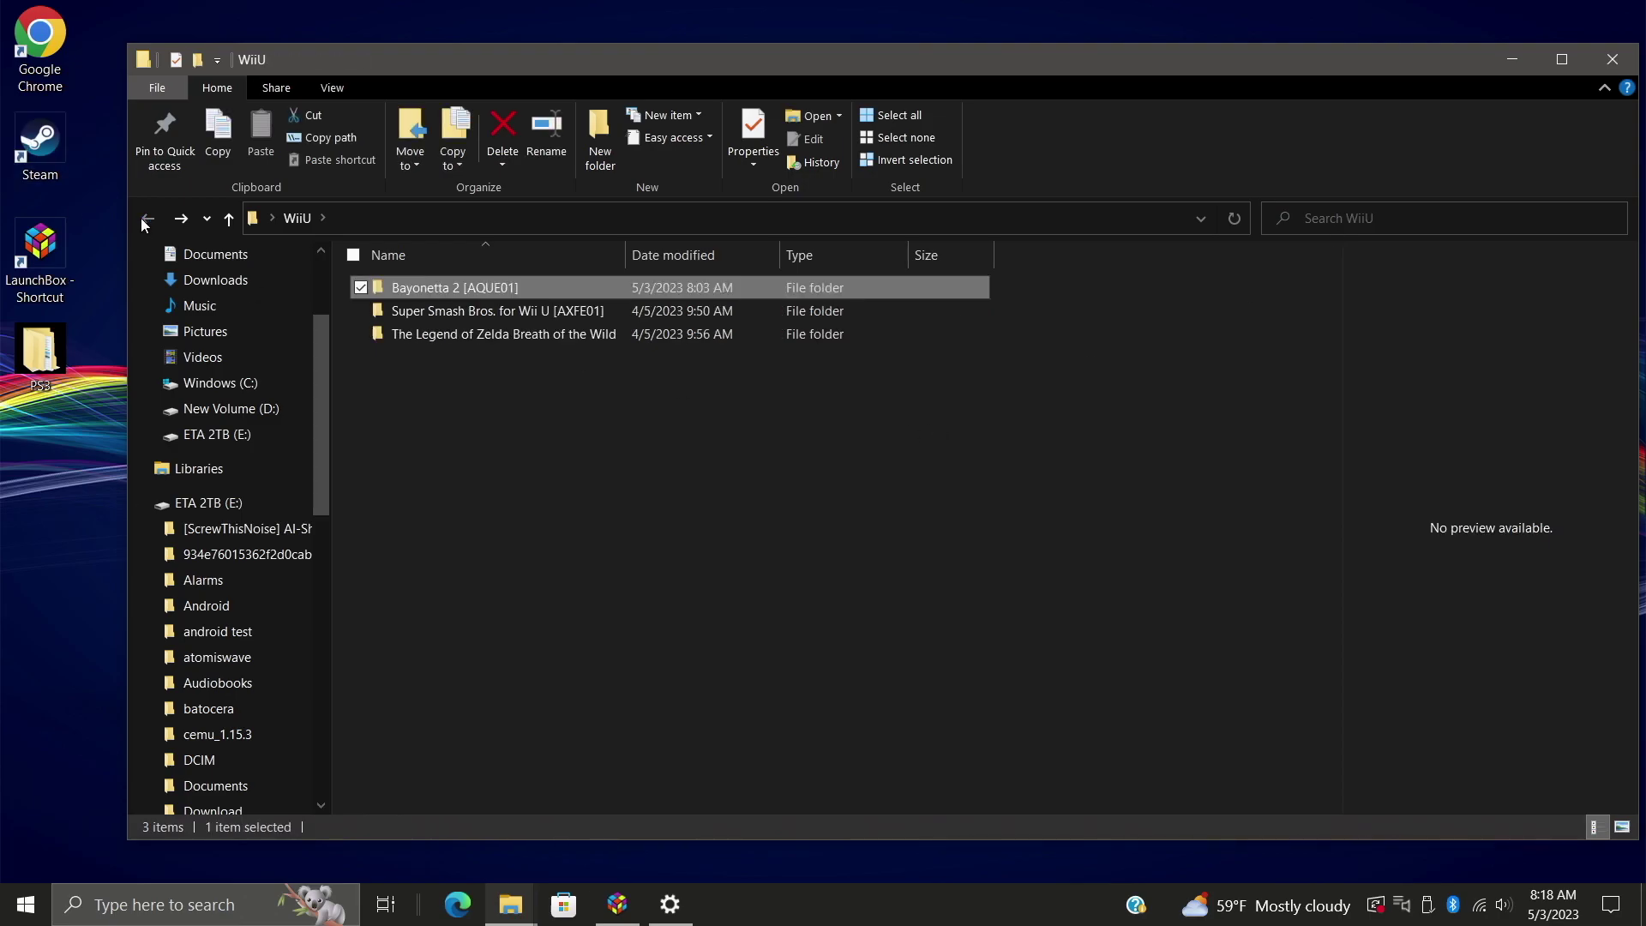
Bring LaunchBox back up and open Tools > Manage > Emulators.
click(1512, 59)
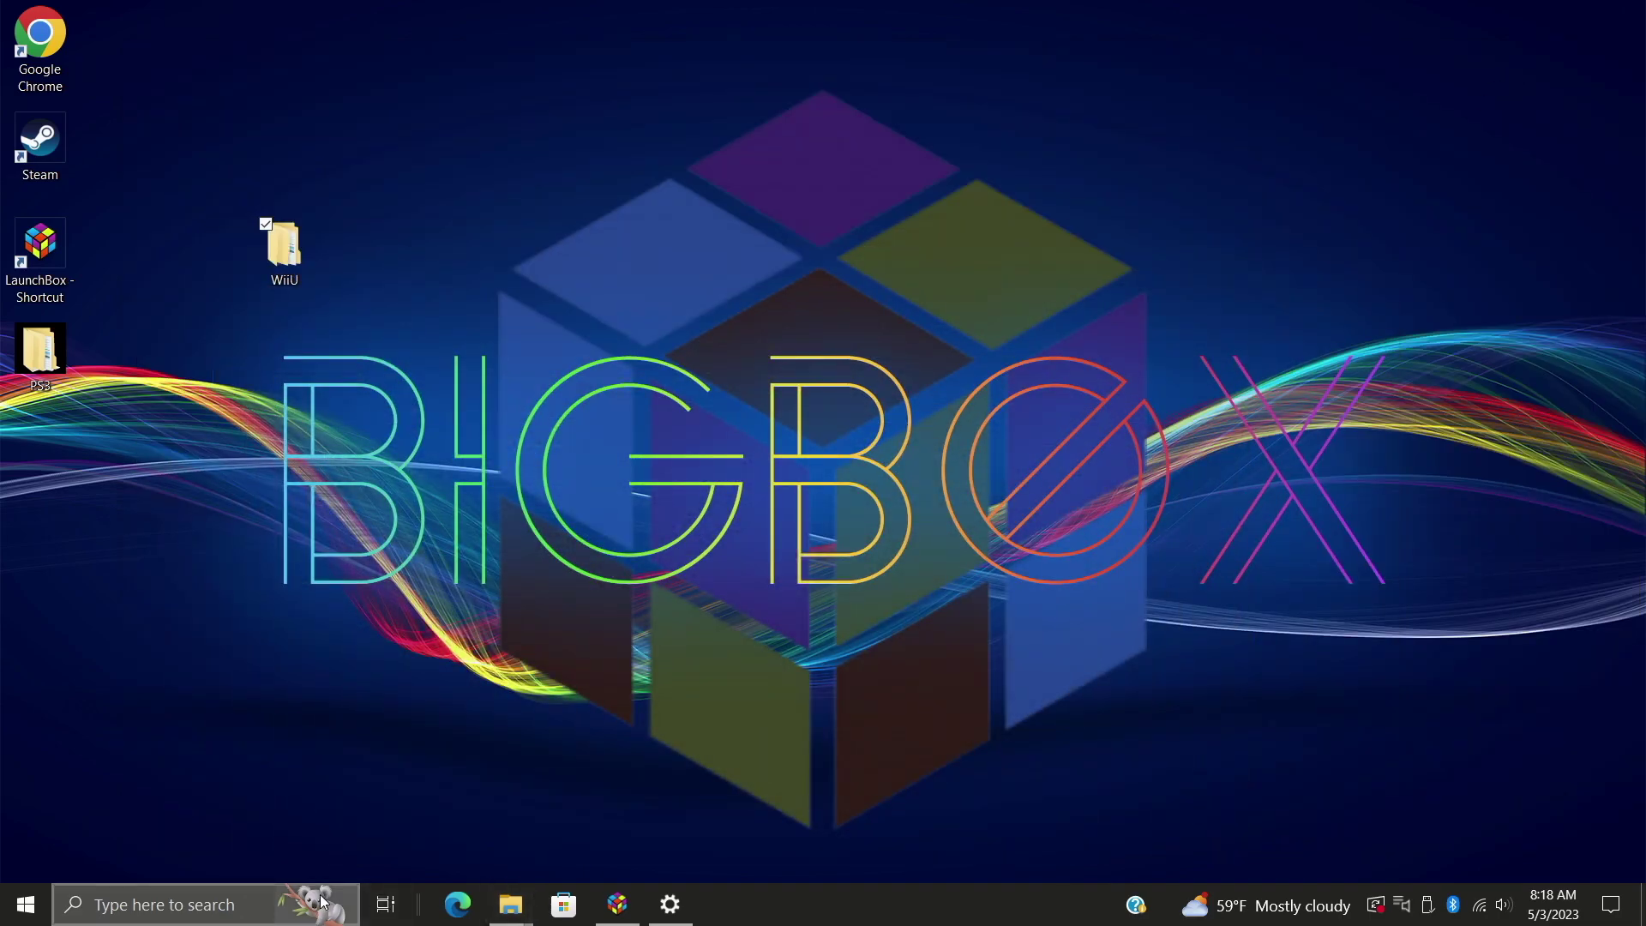
click(618, 904)
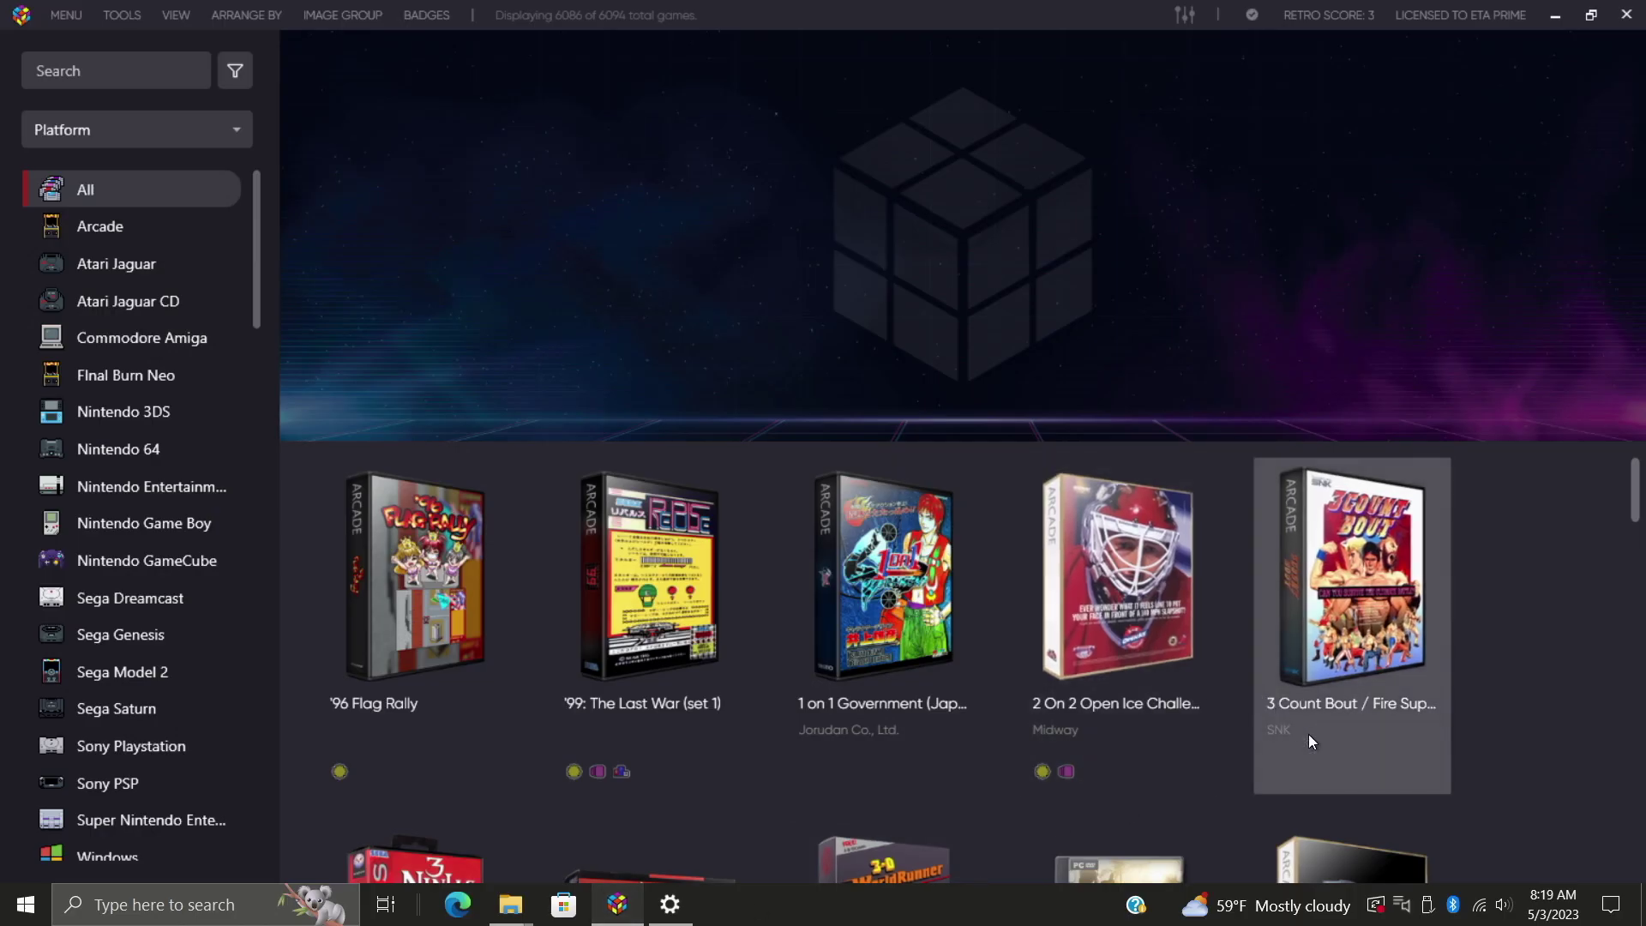
click(120, 14)
mouse_move(155, 75)
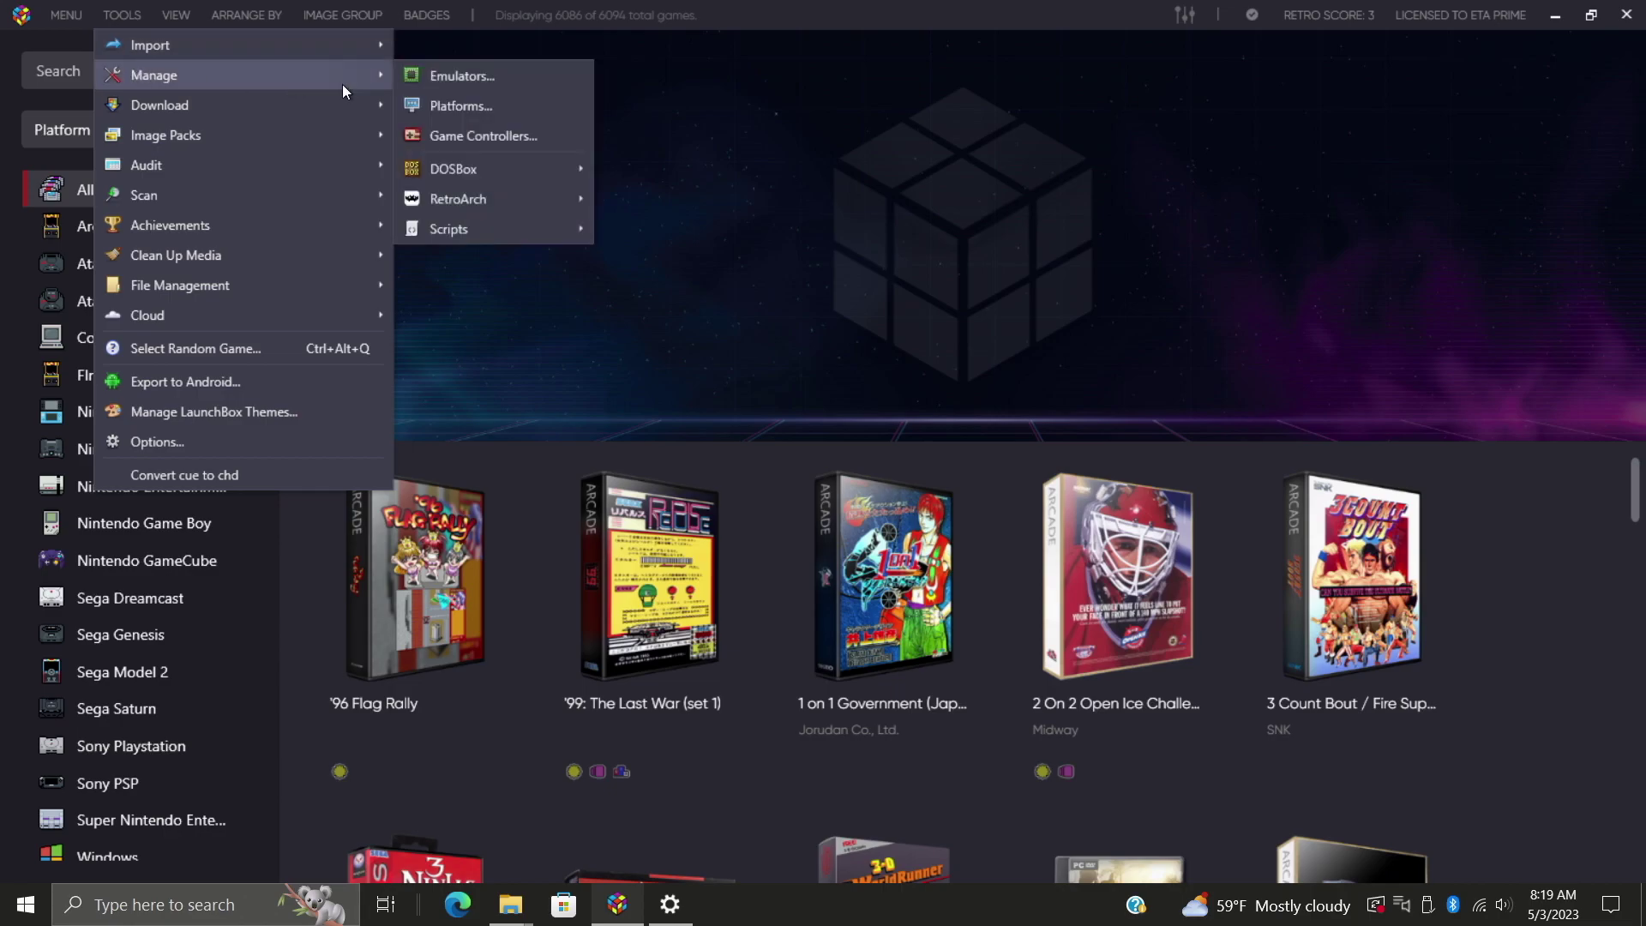
click(463, 76)
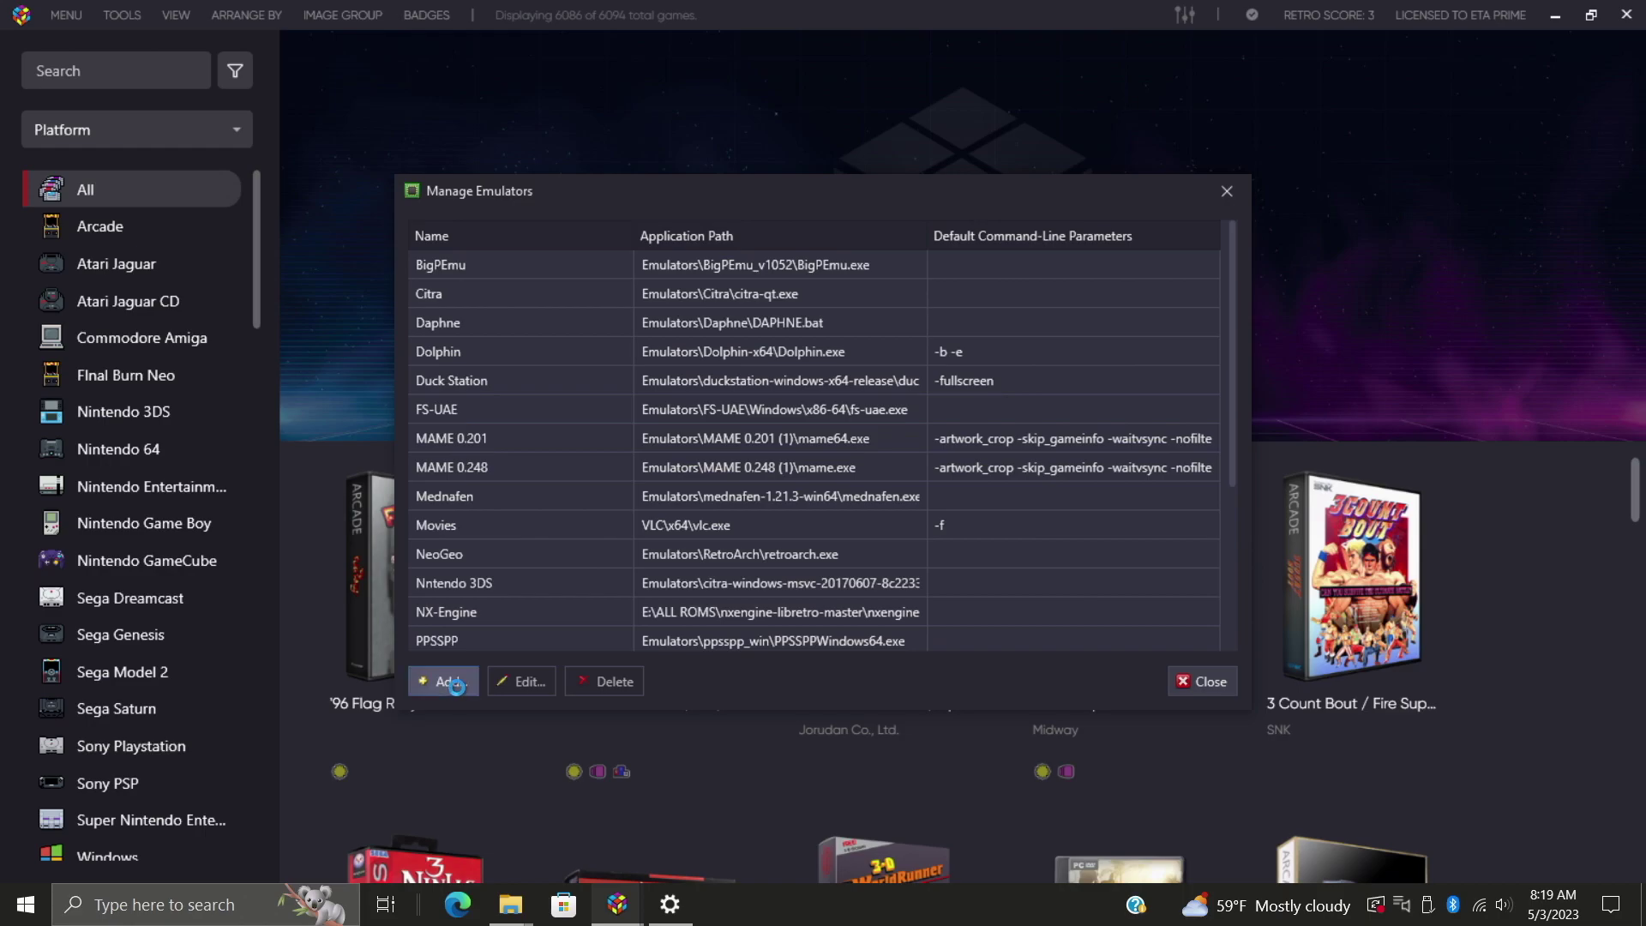
Add a new emulator entry named Cemu and open the Cemu website.
click(457, 689)
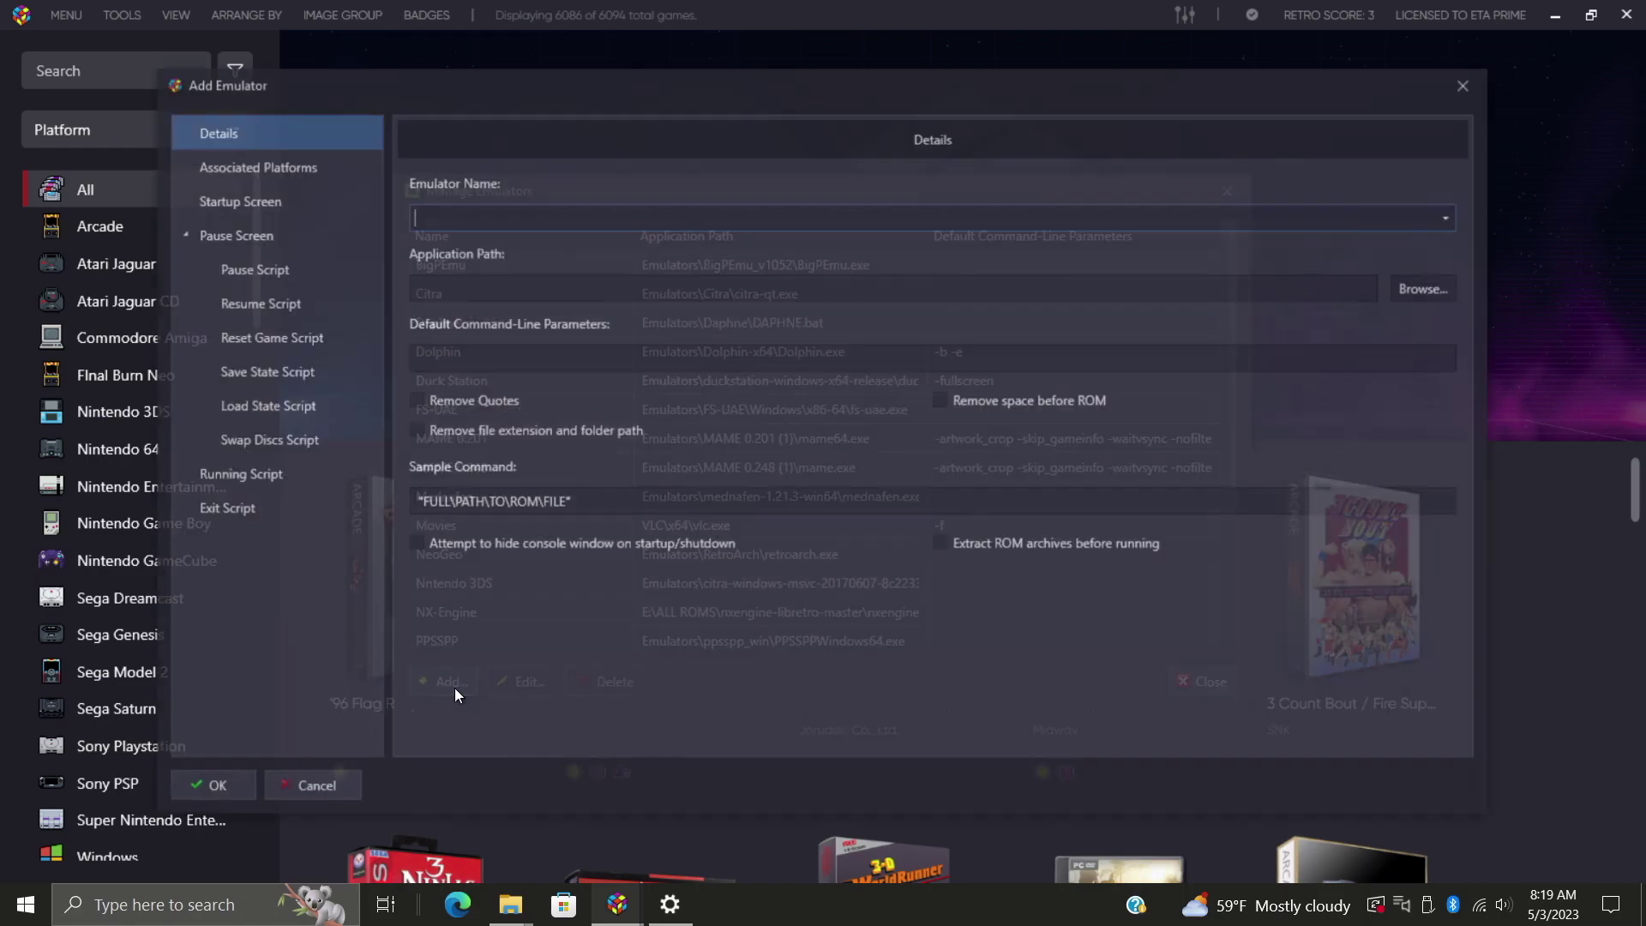
click(1451, 216)
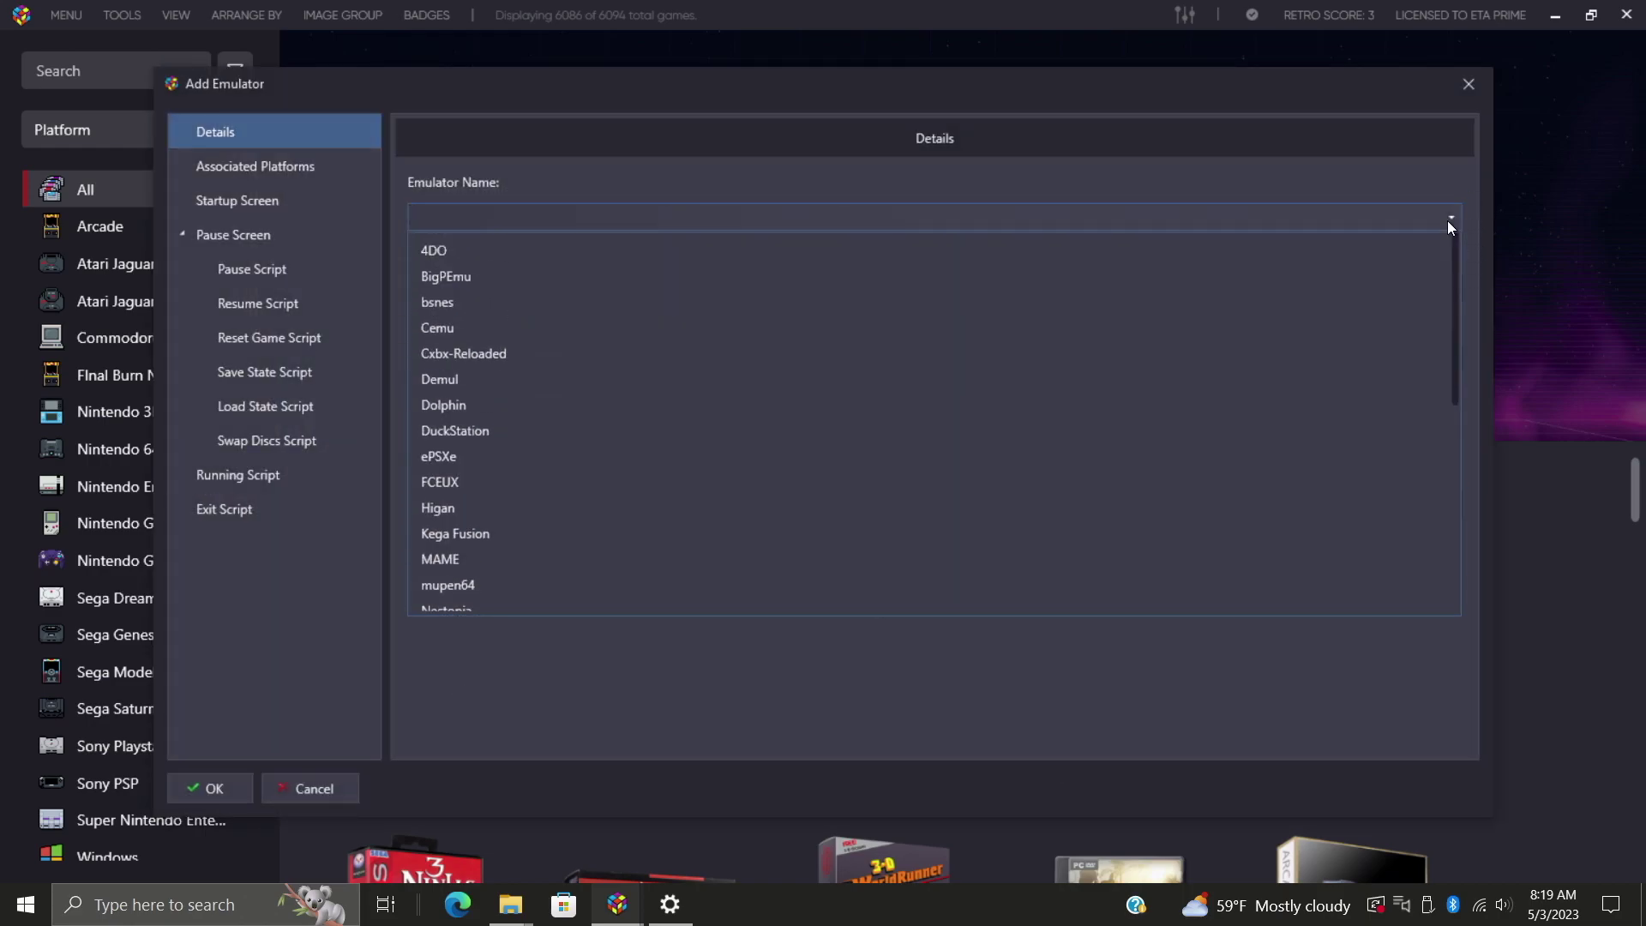
click(466, 327)
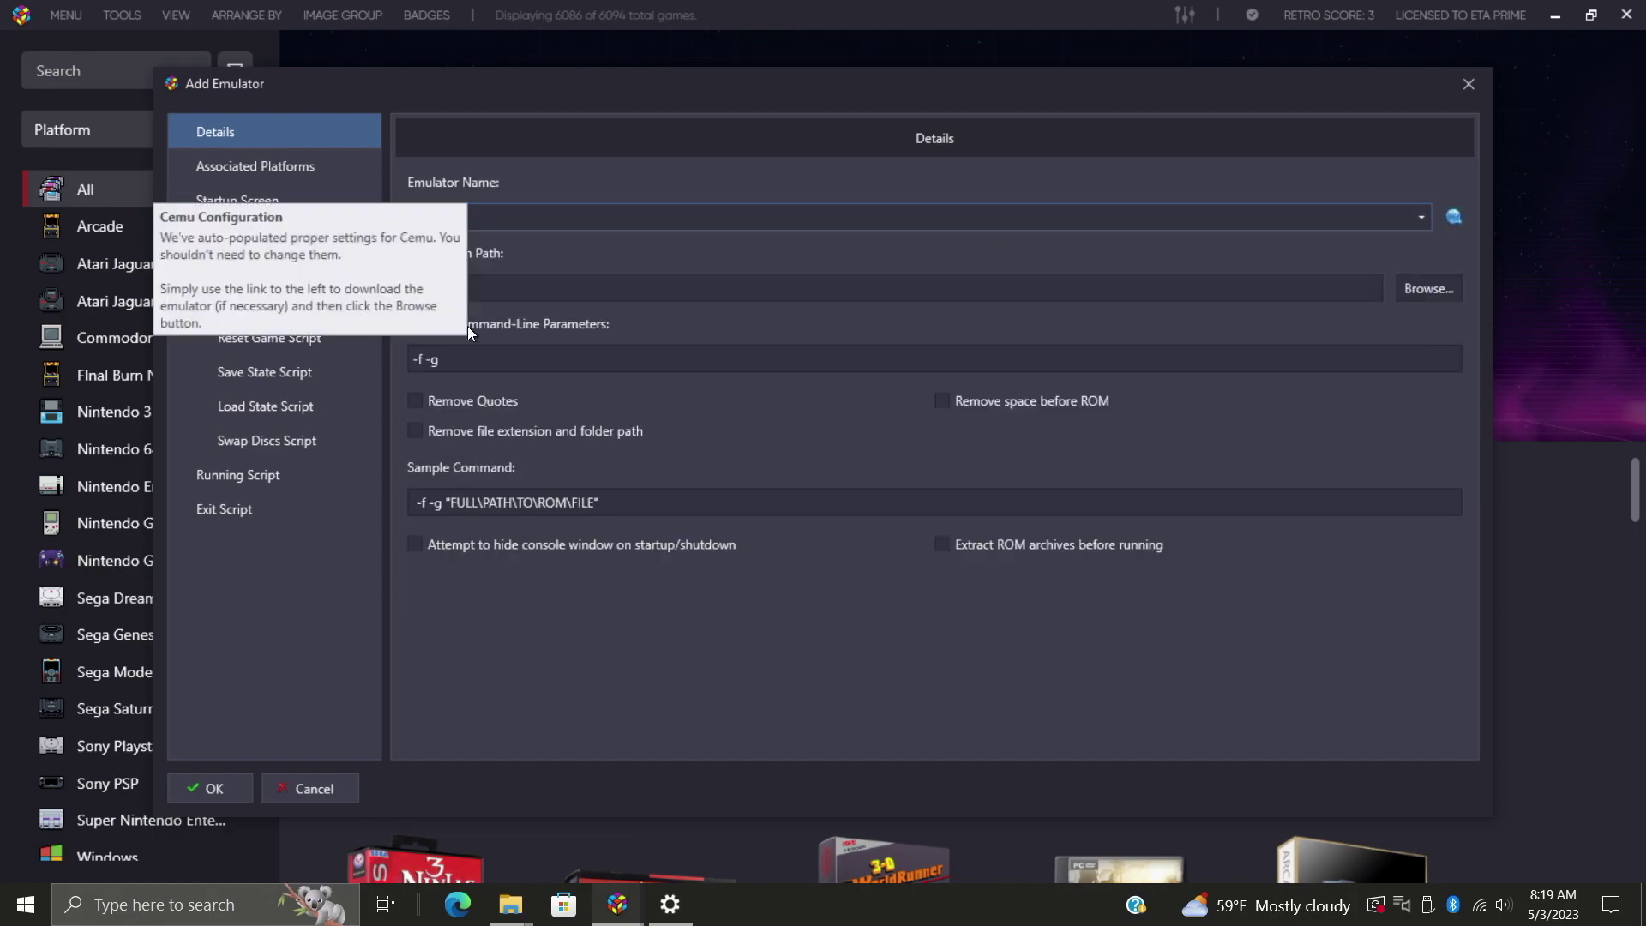
click(1455, 218)
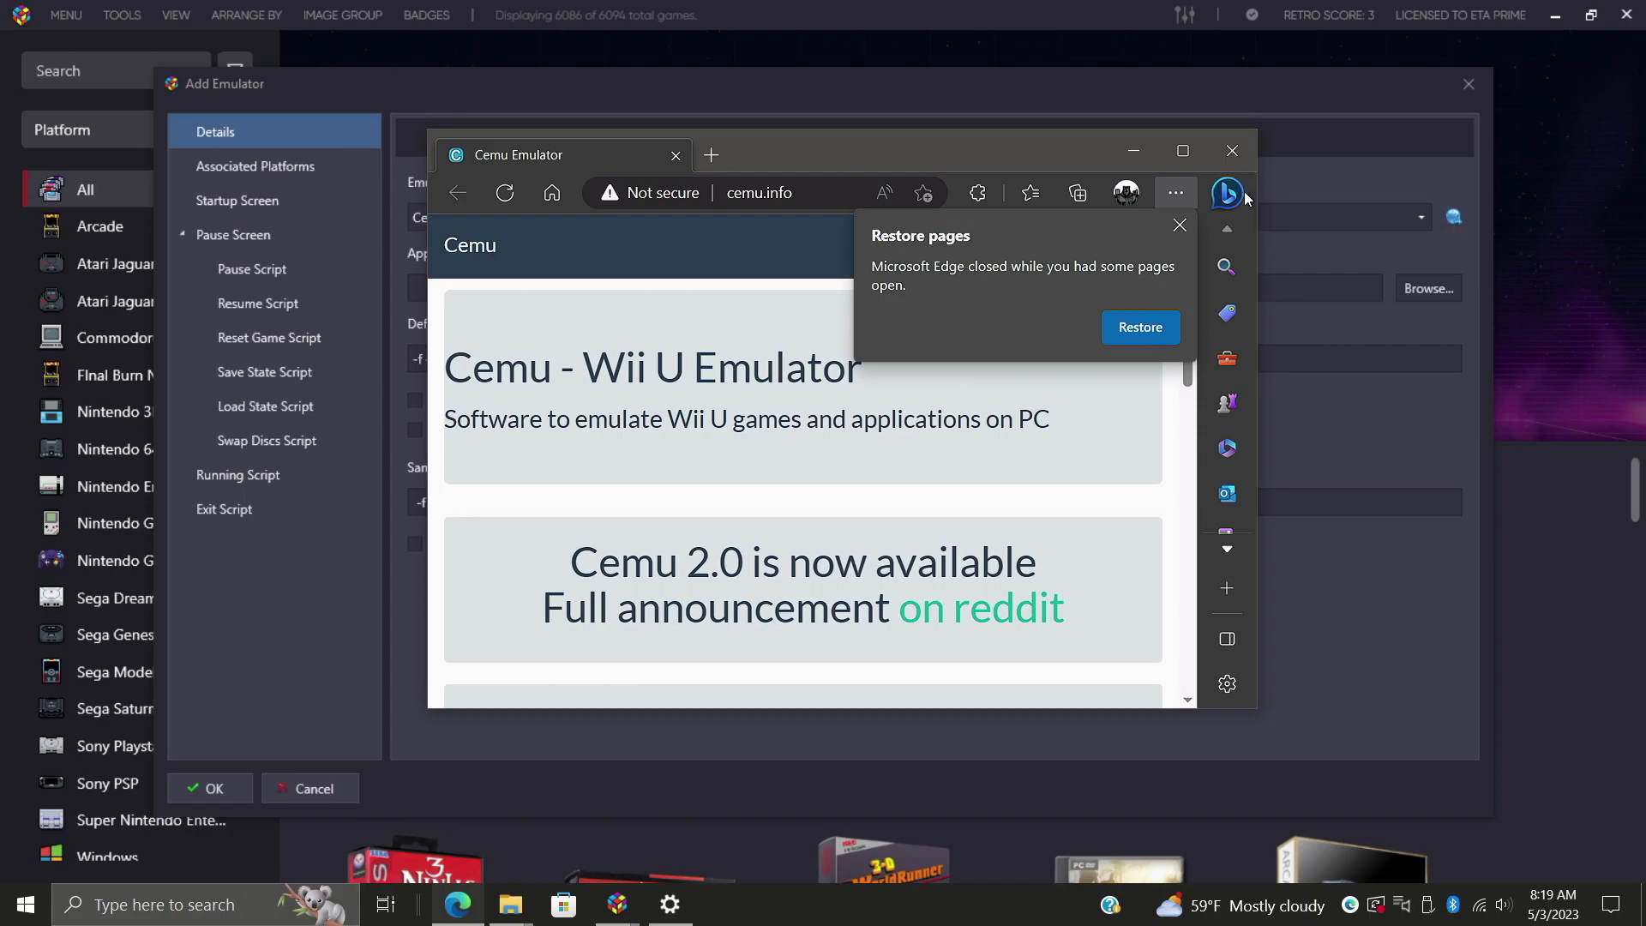
Maximize the Edge window showing the Cemu website.
double_click(901, 155)
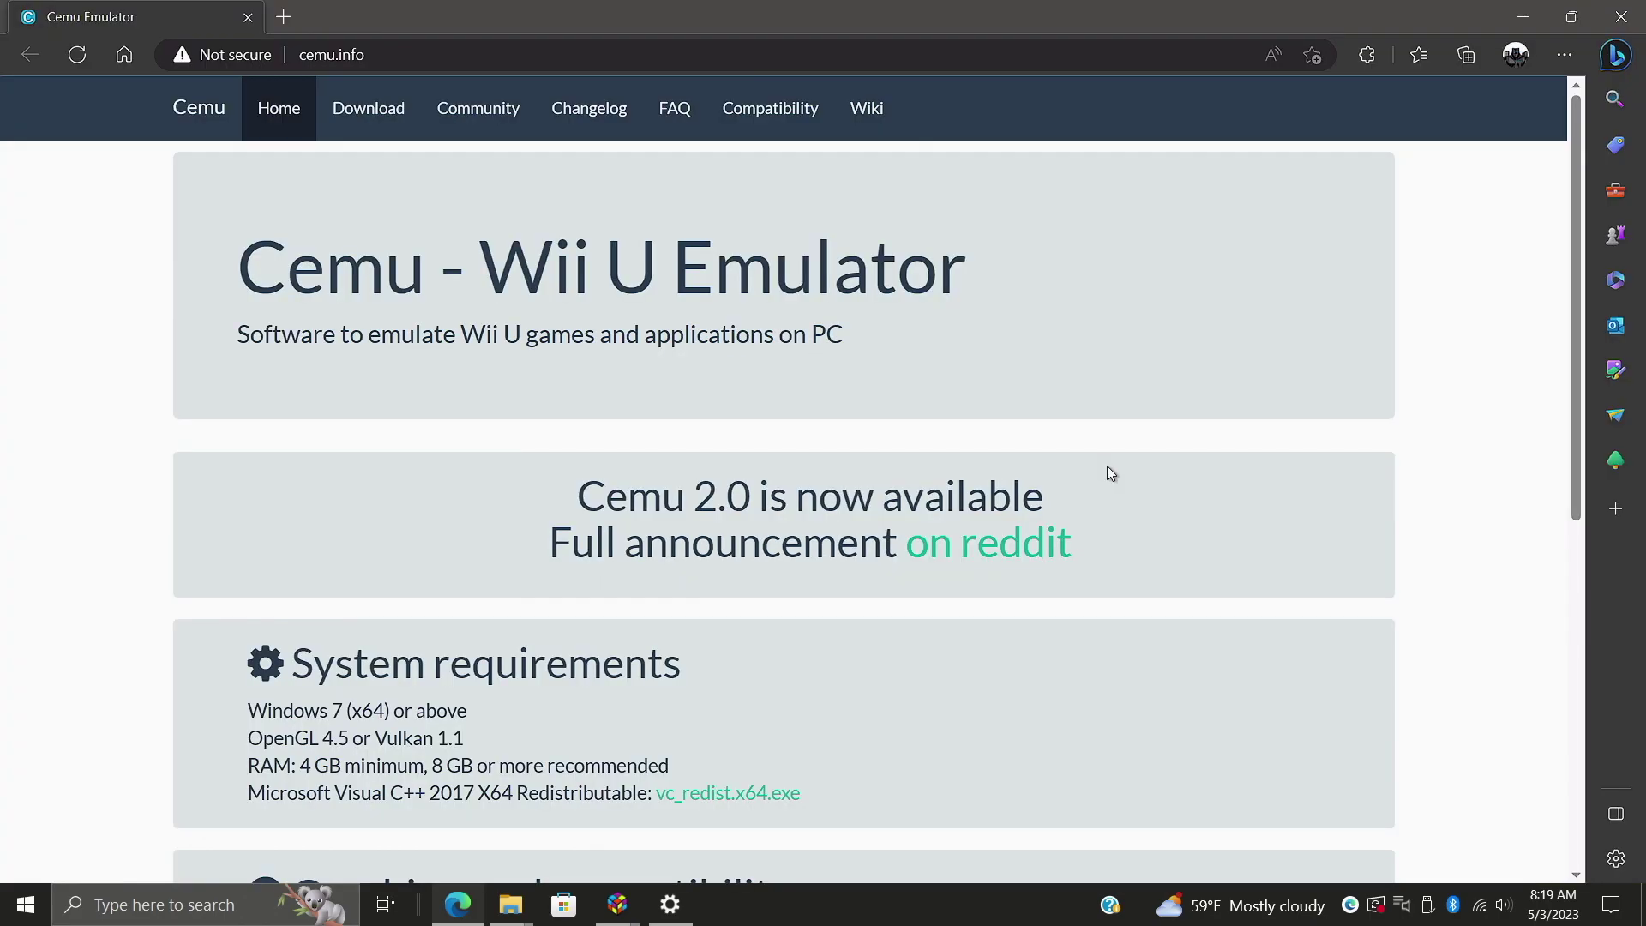
scroll(1107, 466, down, 5)
scroll(1105, 471, down, 5)
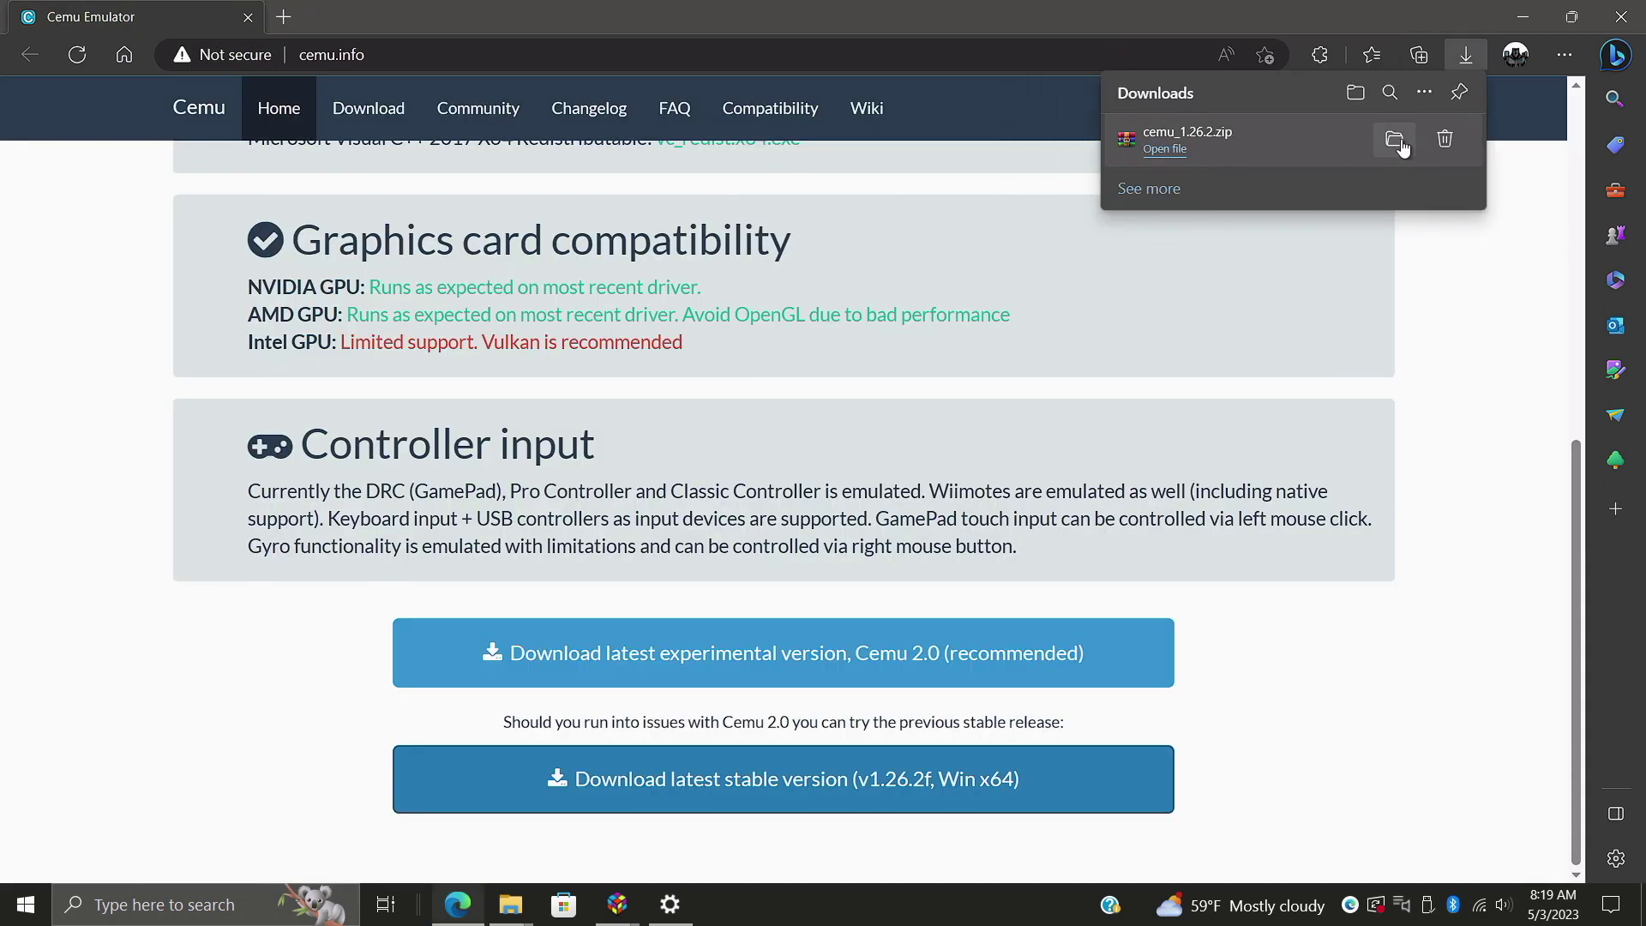
Extract the downloaded Cemu zip into its own cemu_1.26.2 folder.
click(1392, 152)
click(1524, 19)
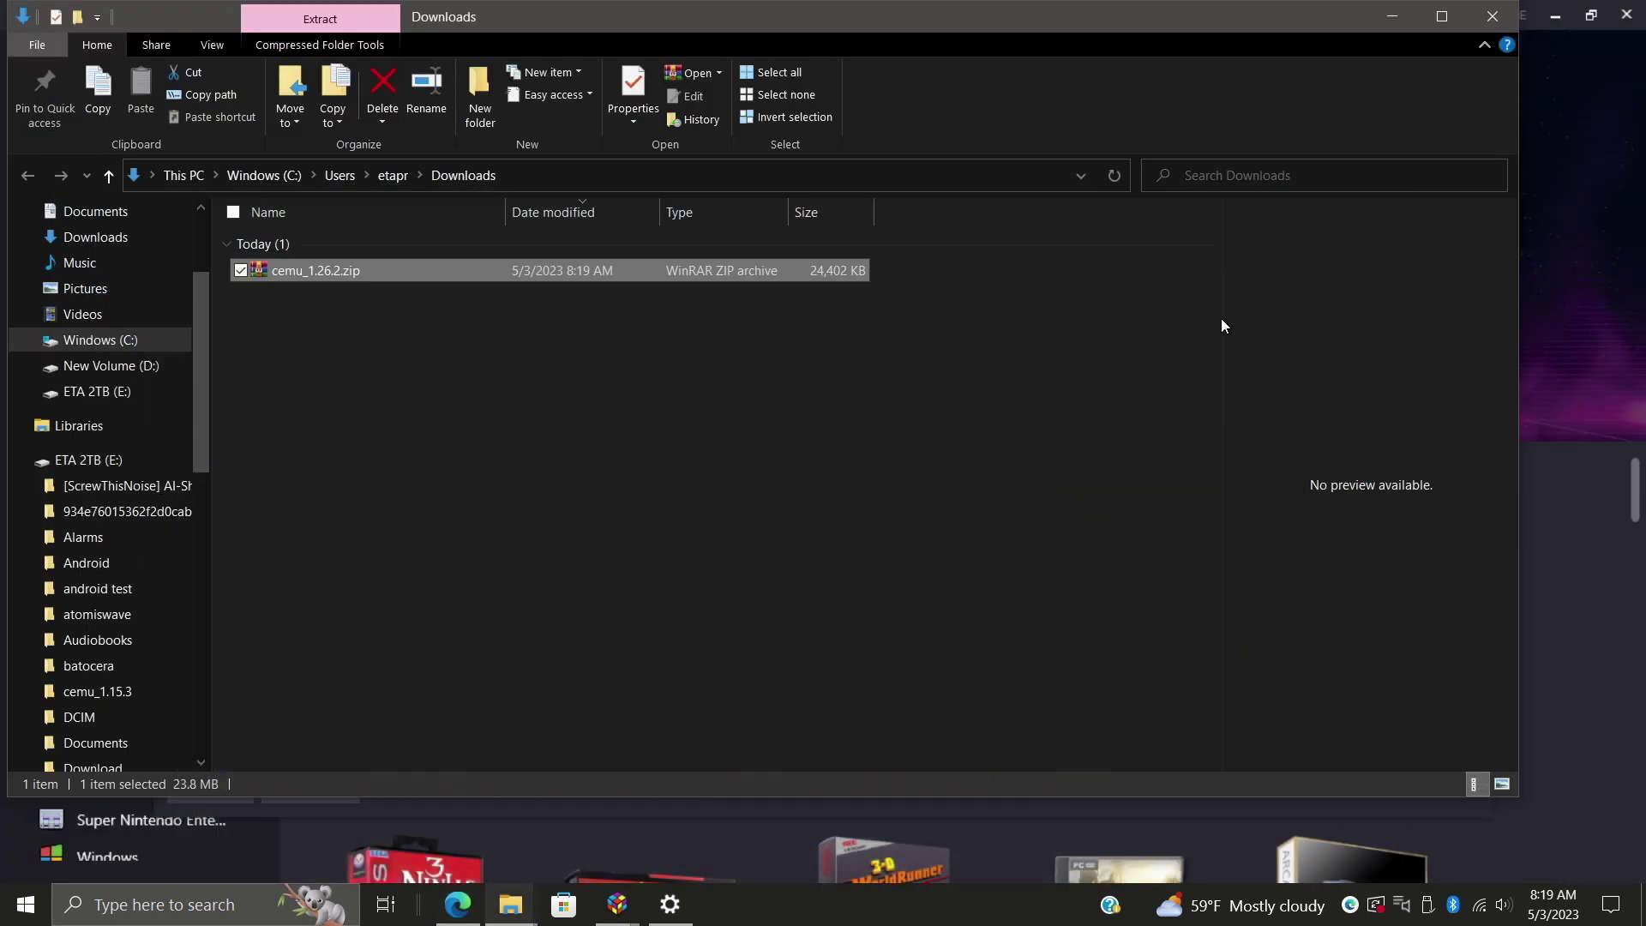
right_click(682, 269)
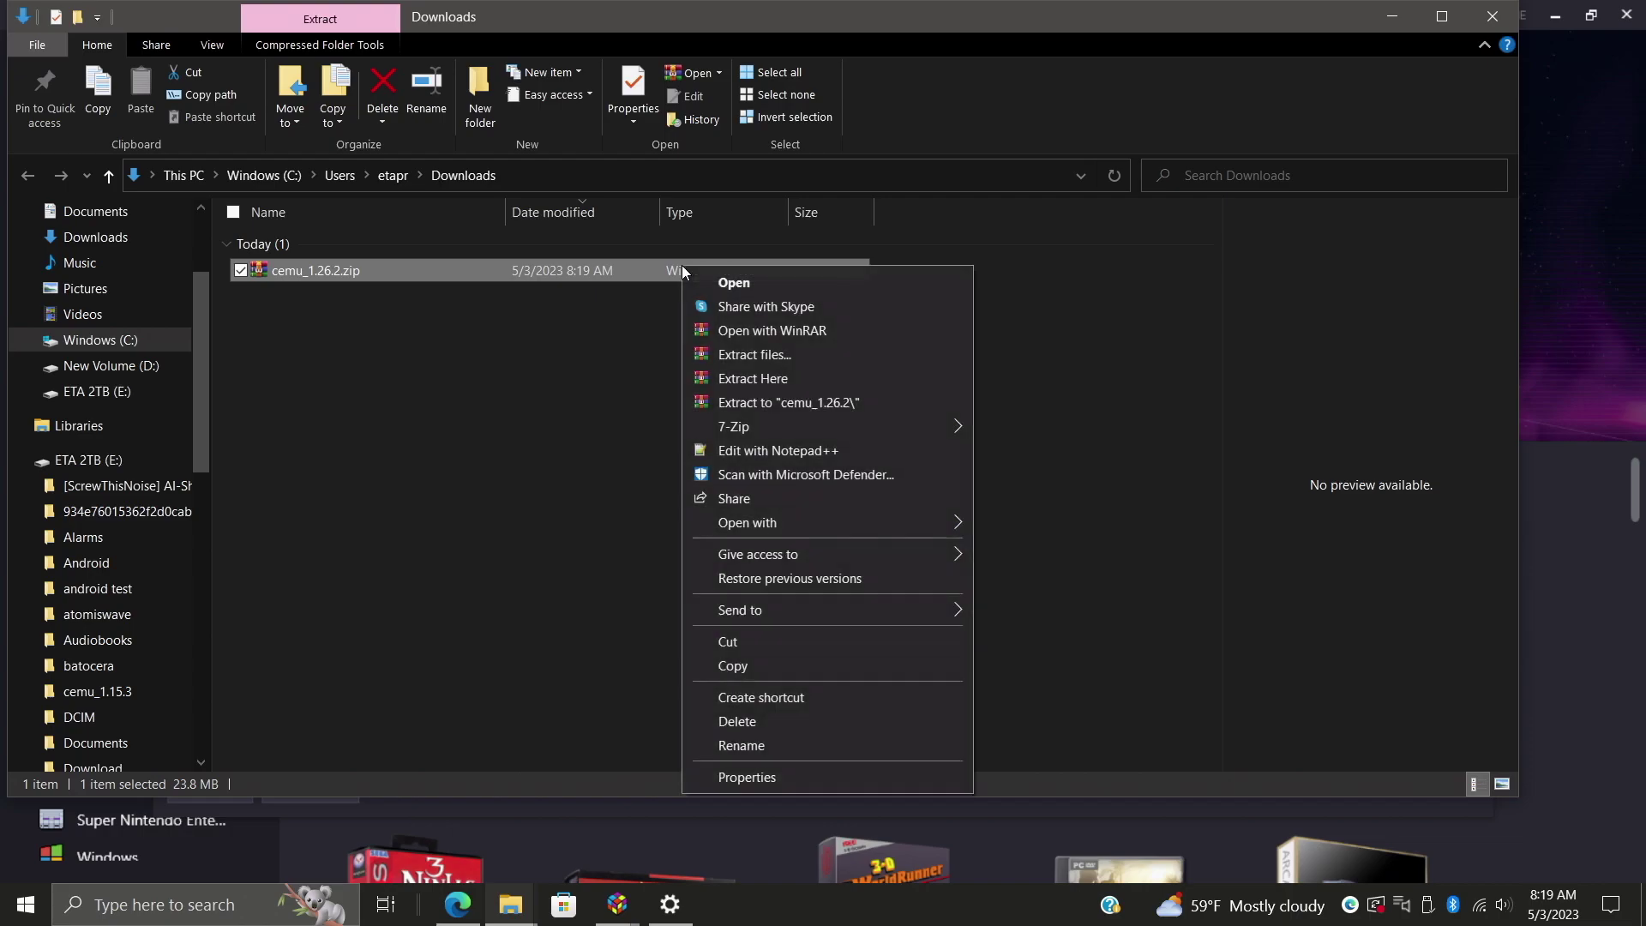
click(812, 417)
double_click(605, 244)
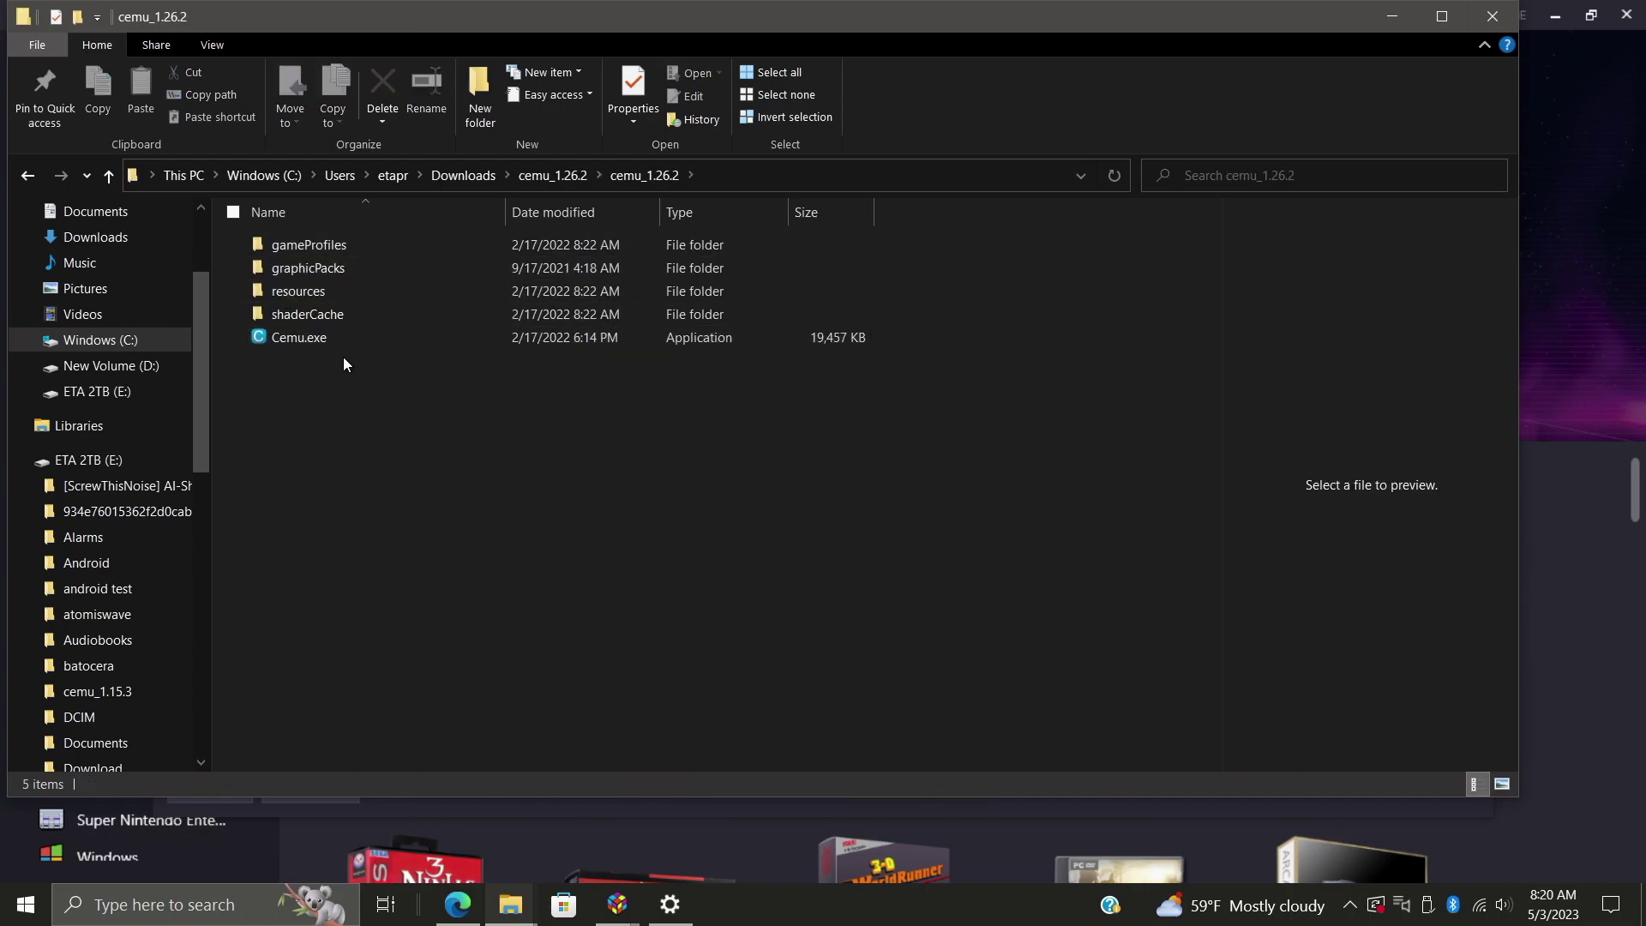
mouse_move(299, 337)
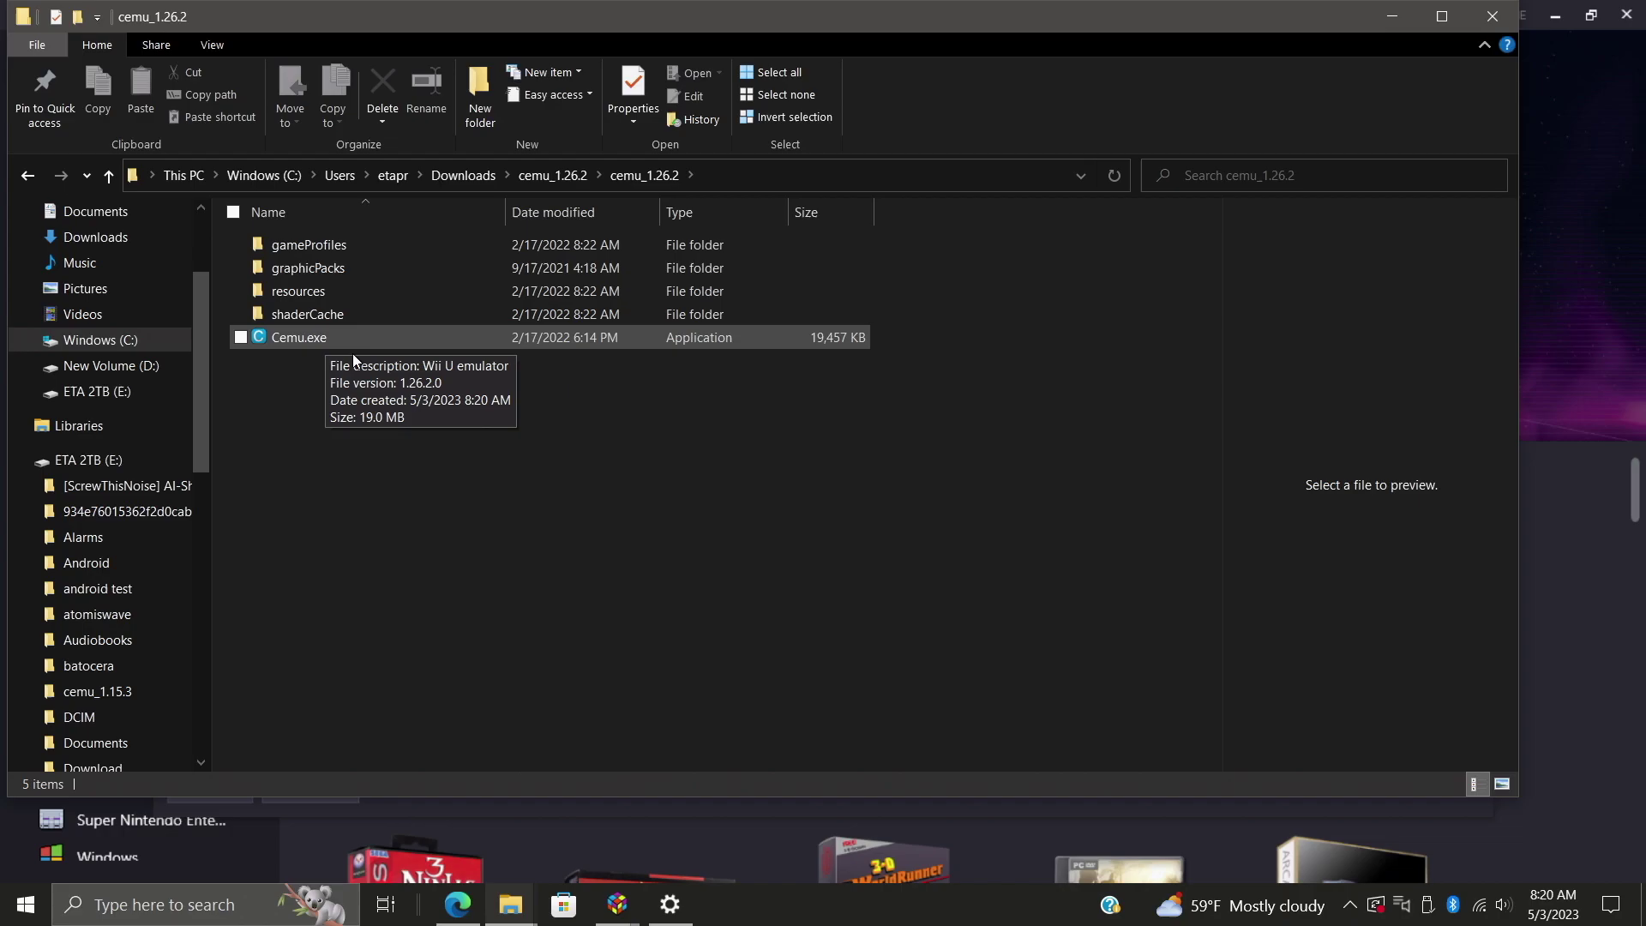
click(30, 175)
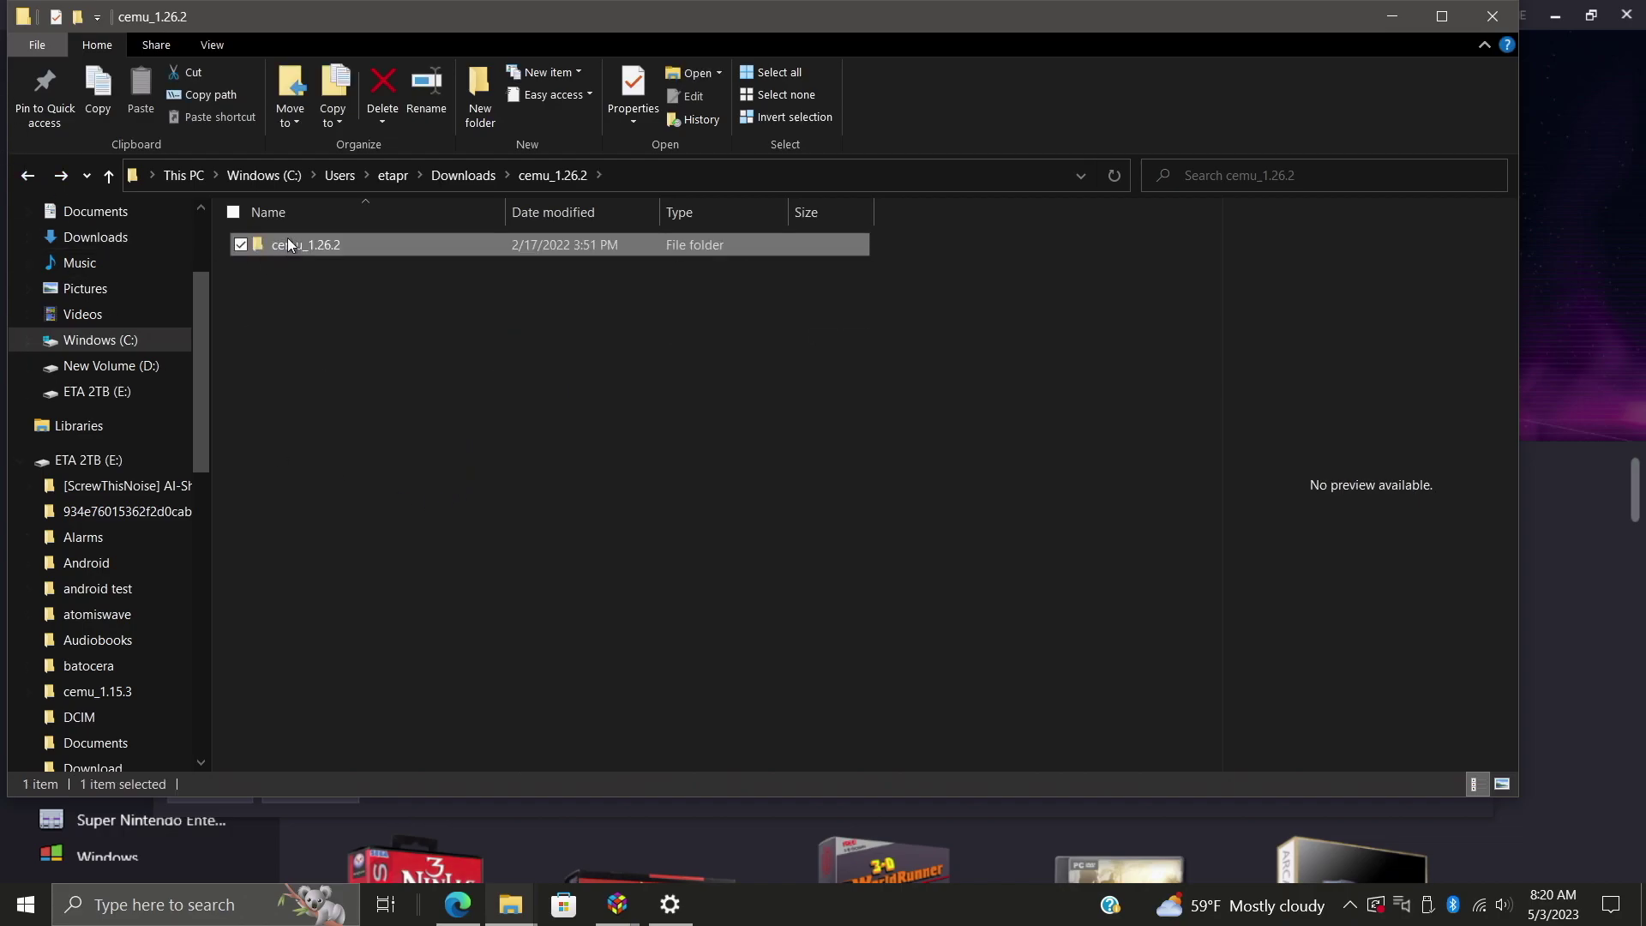
Copy the inner cemu_1.26.2 folder and paste it into D:\LaunchBox\Emulators.
right_click(290, 240)
click(385, 639)
click(139, 373)
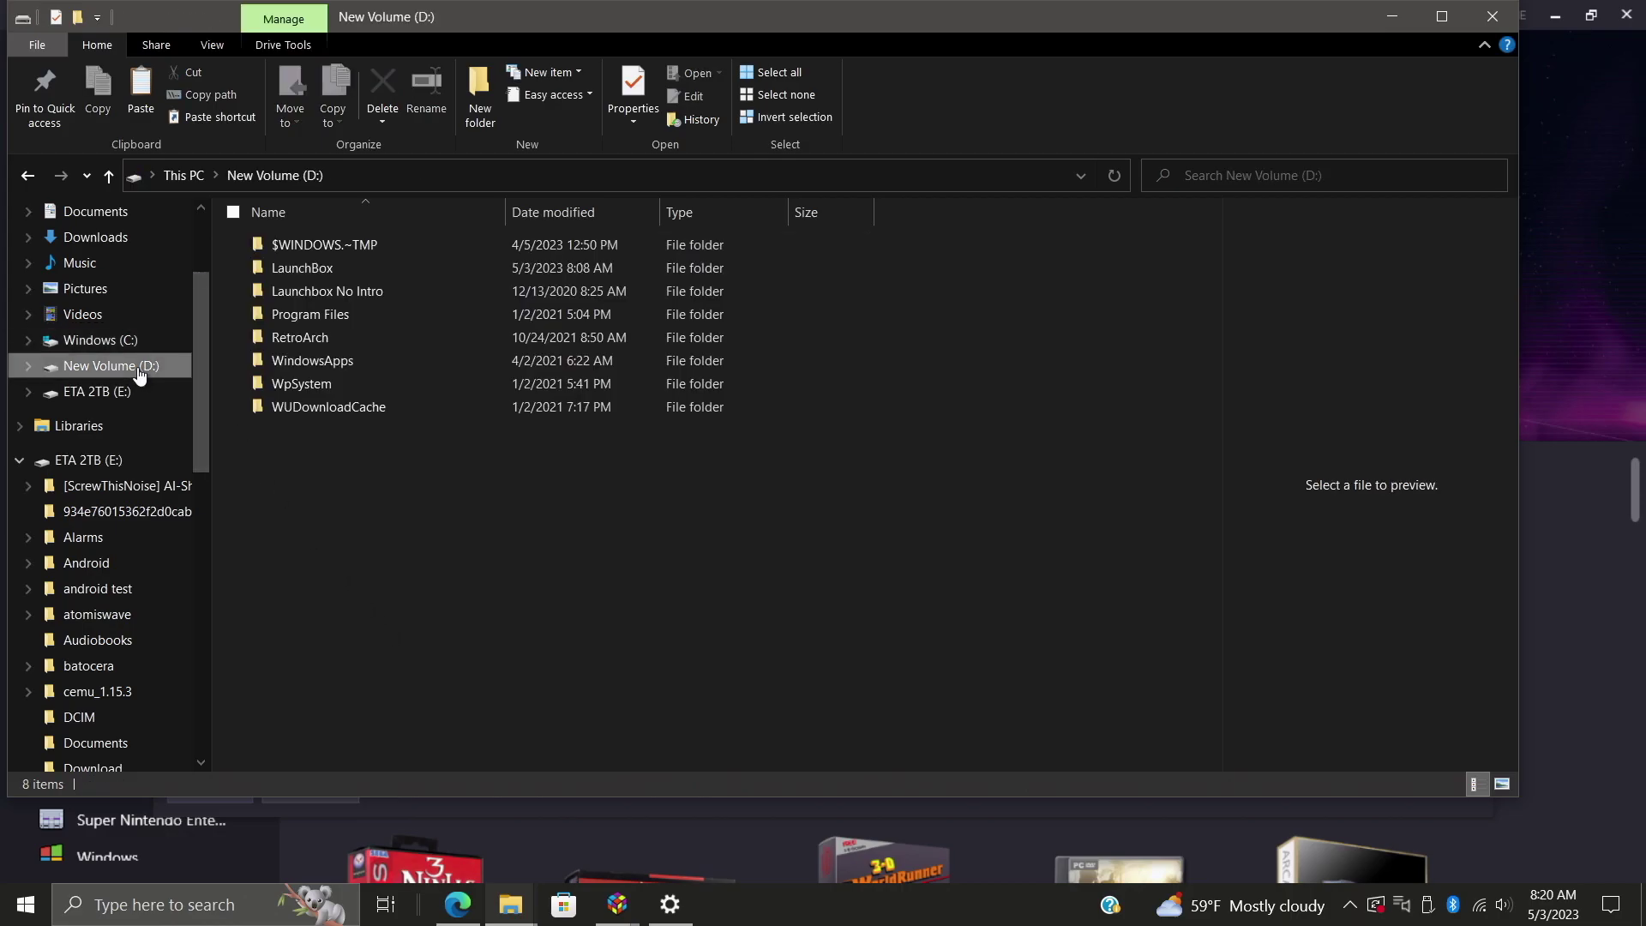
double_click(333, 267)
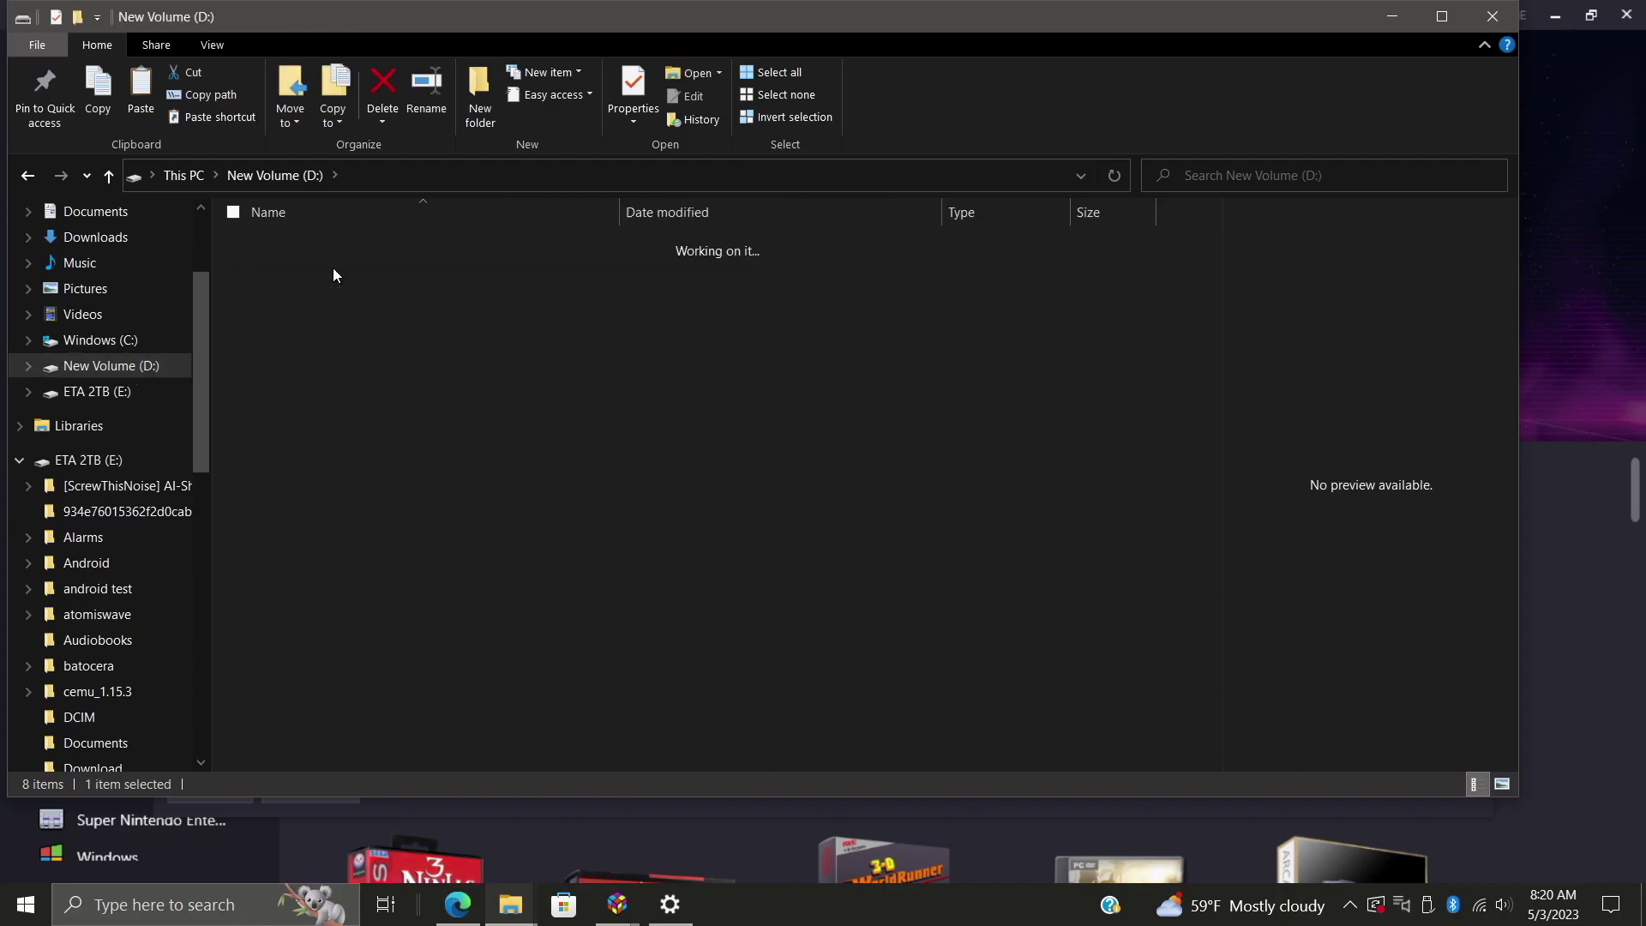
double_click(299, 337)
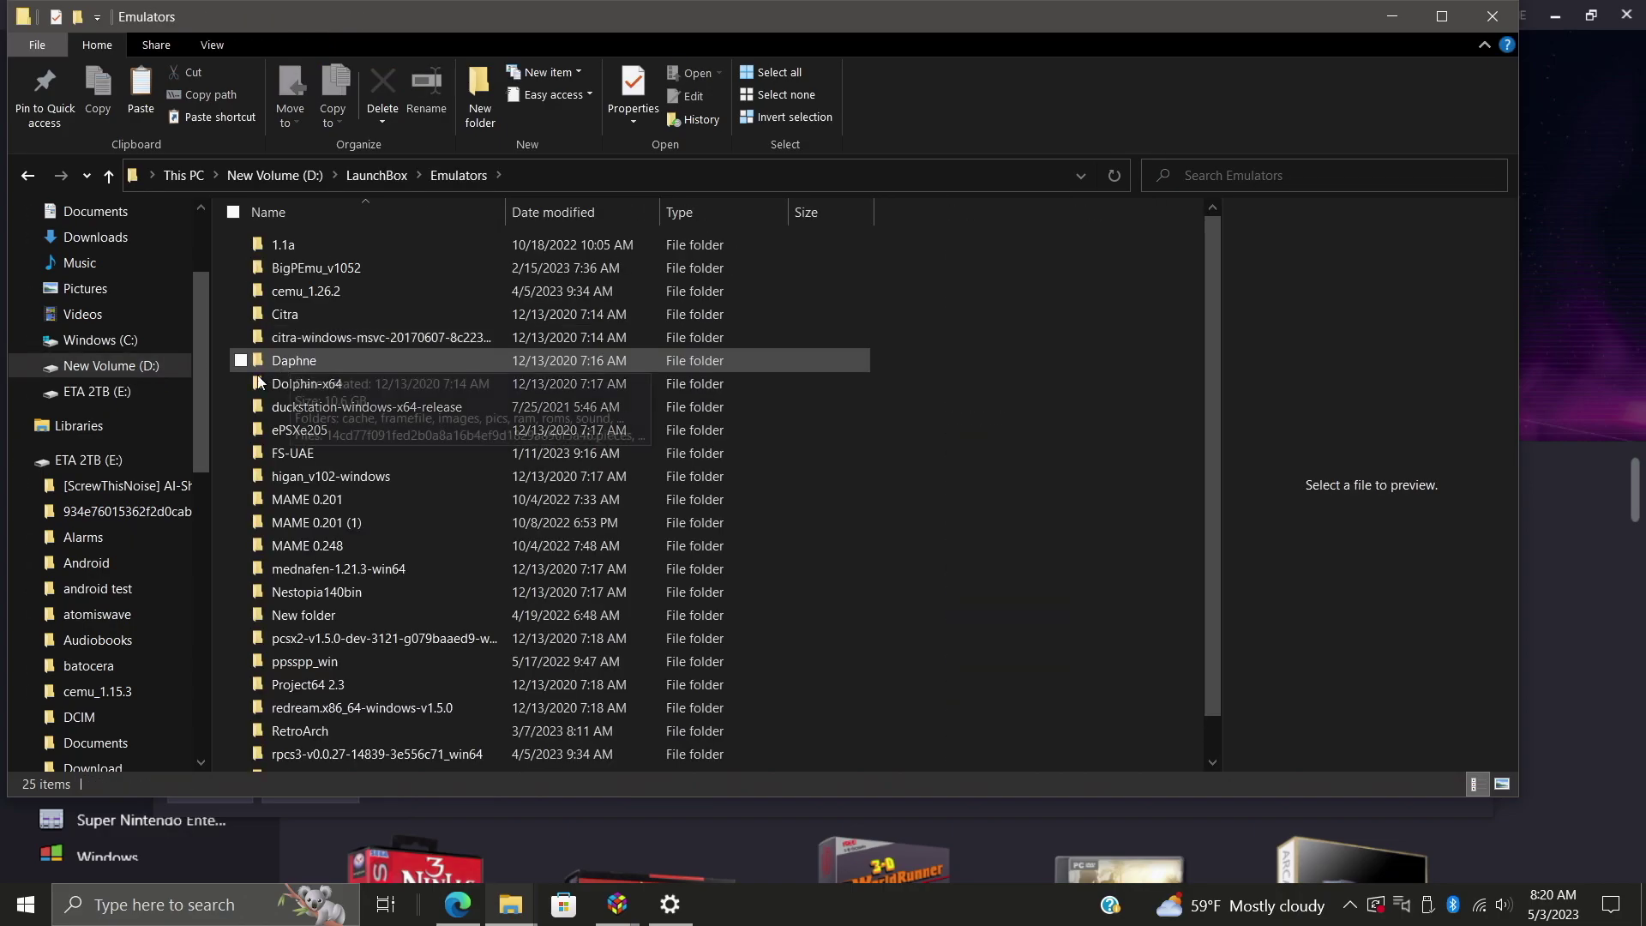
right_click(224, 416)
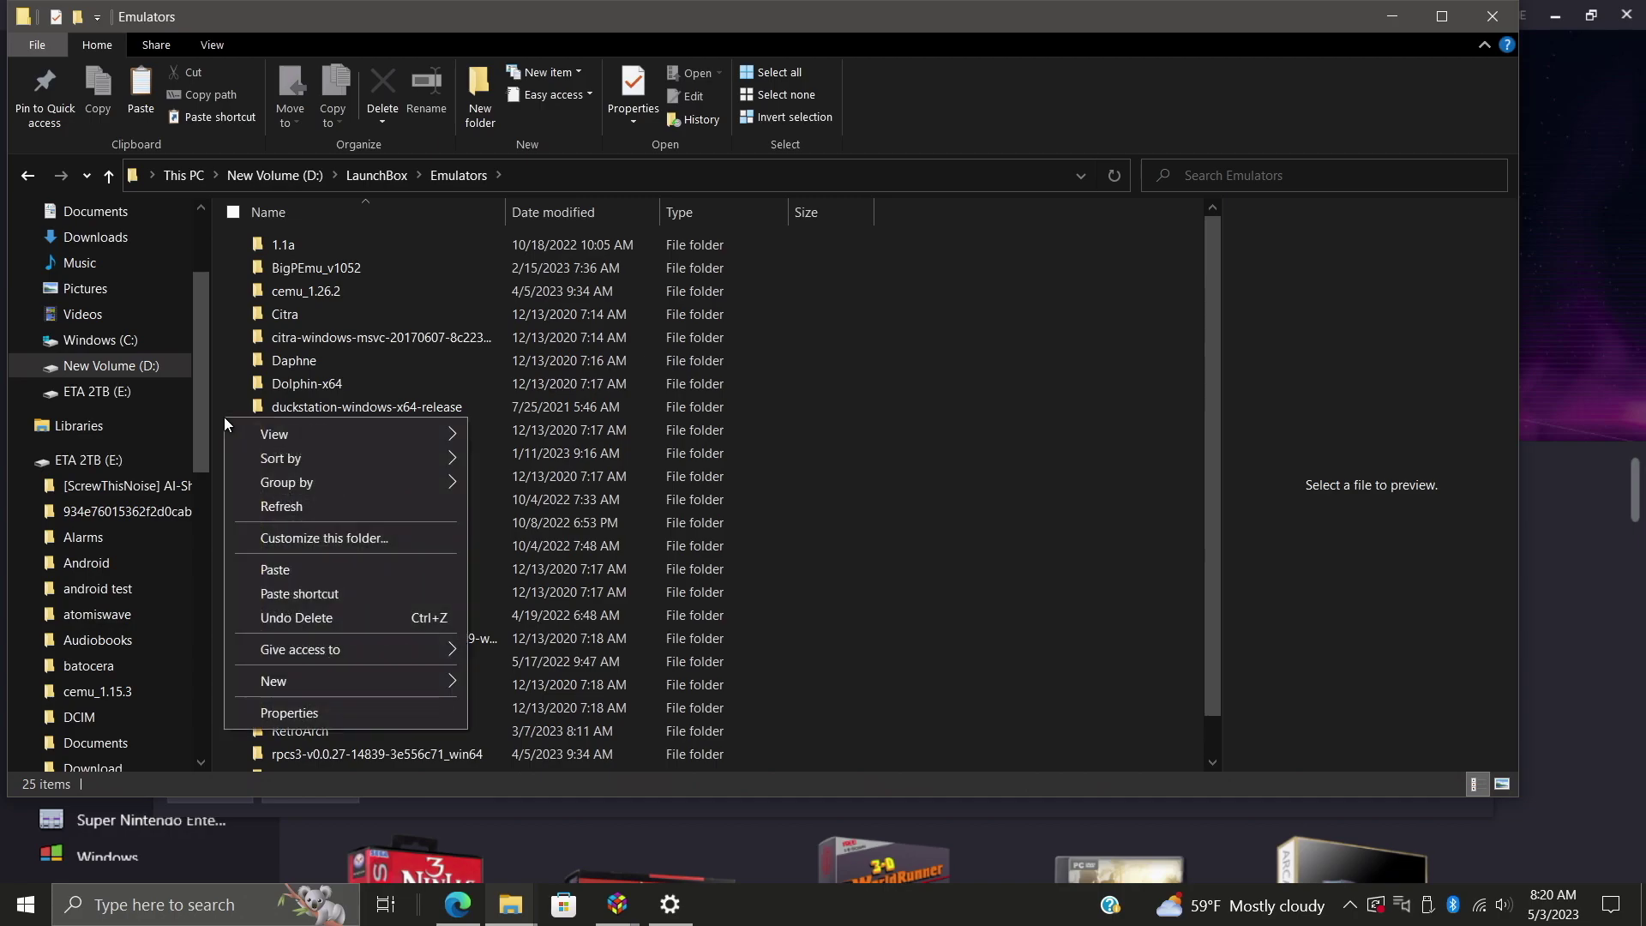
click(292, 570)
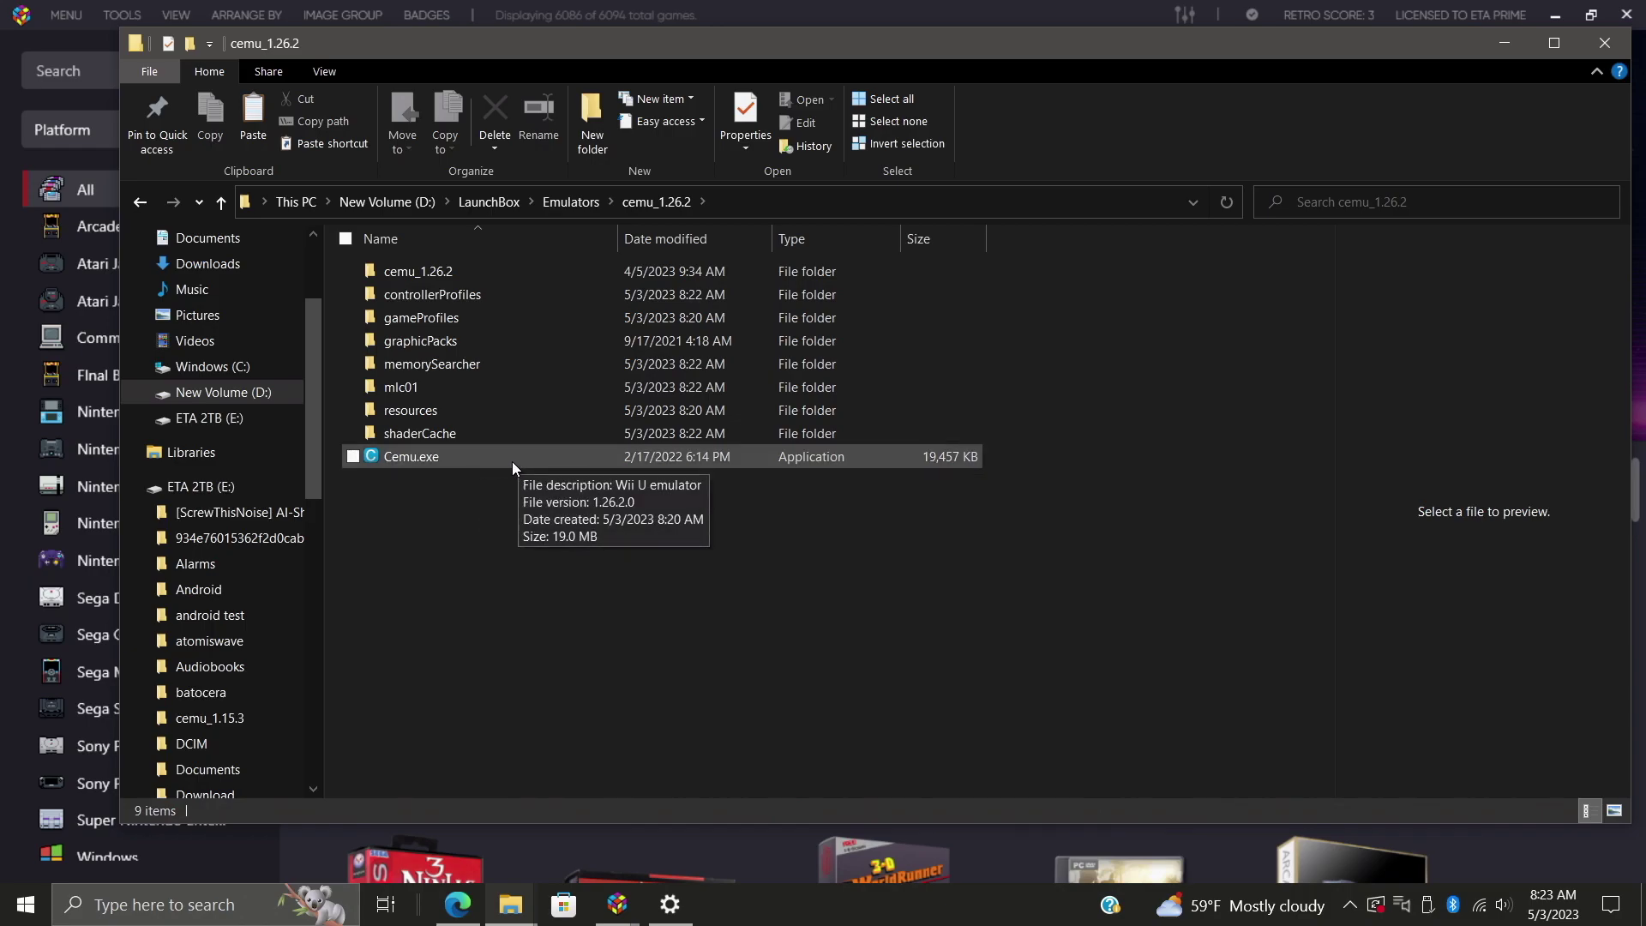
Launch Cemu full-screen and download the latest community graphic packs.
double_click(513, 461)
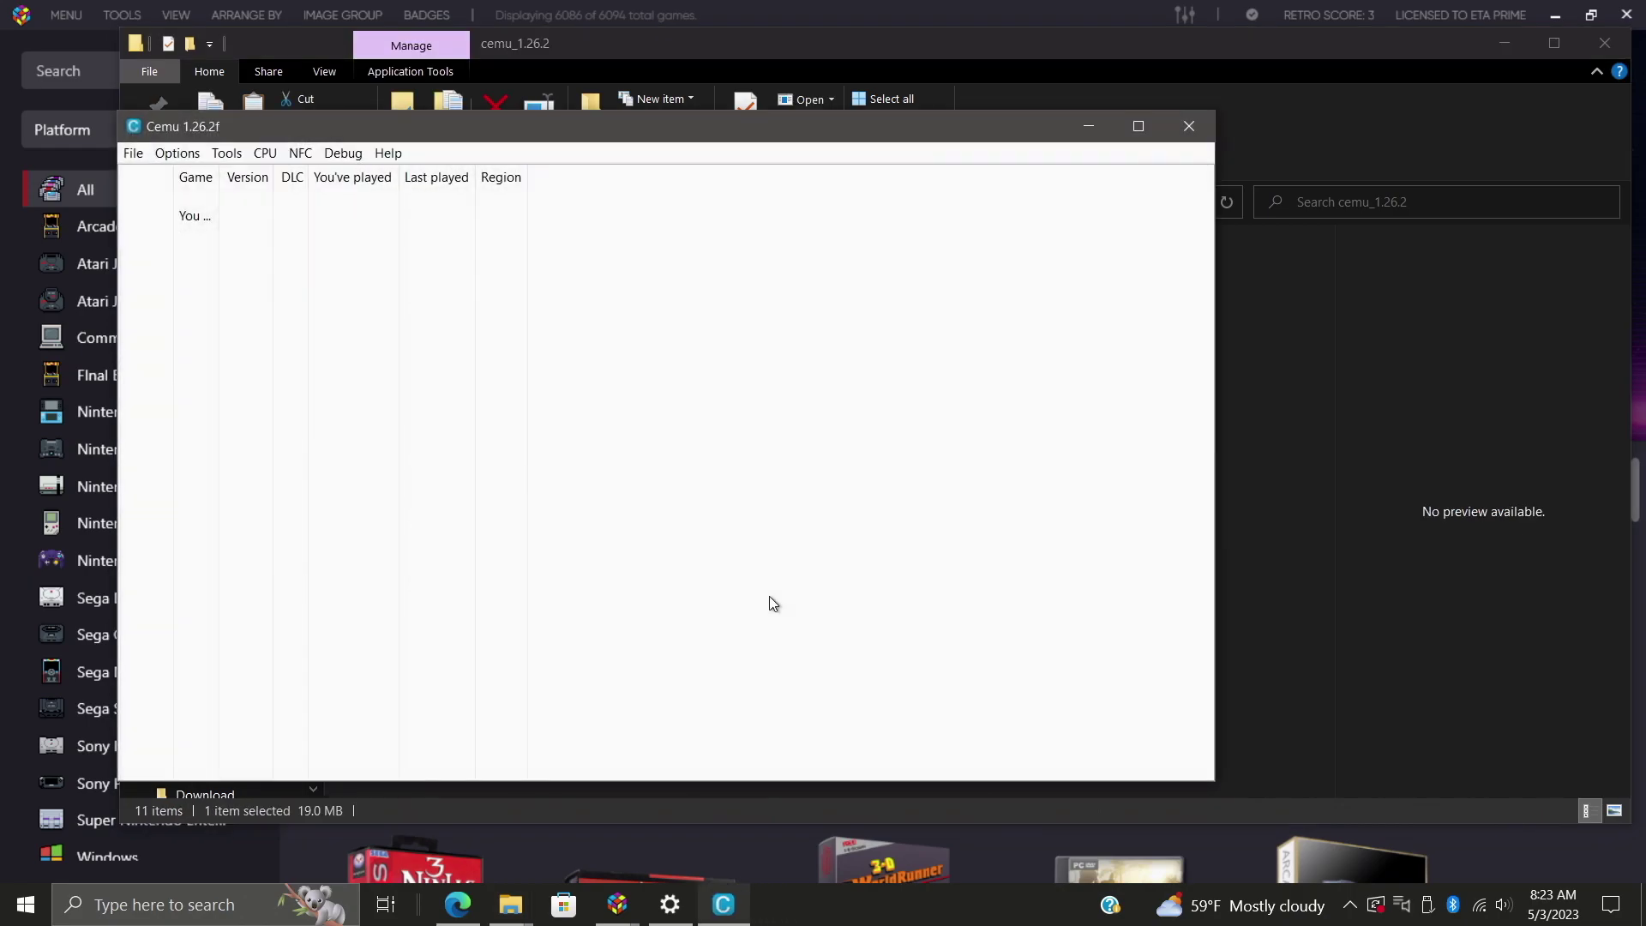
drag(707, 124, 760, 2)
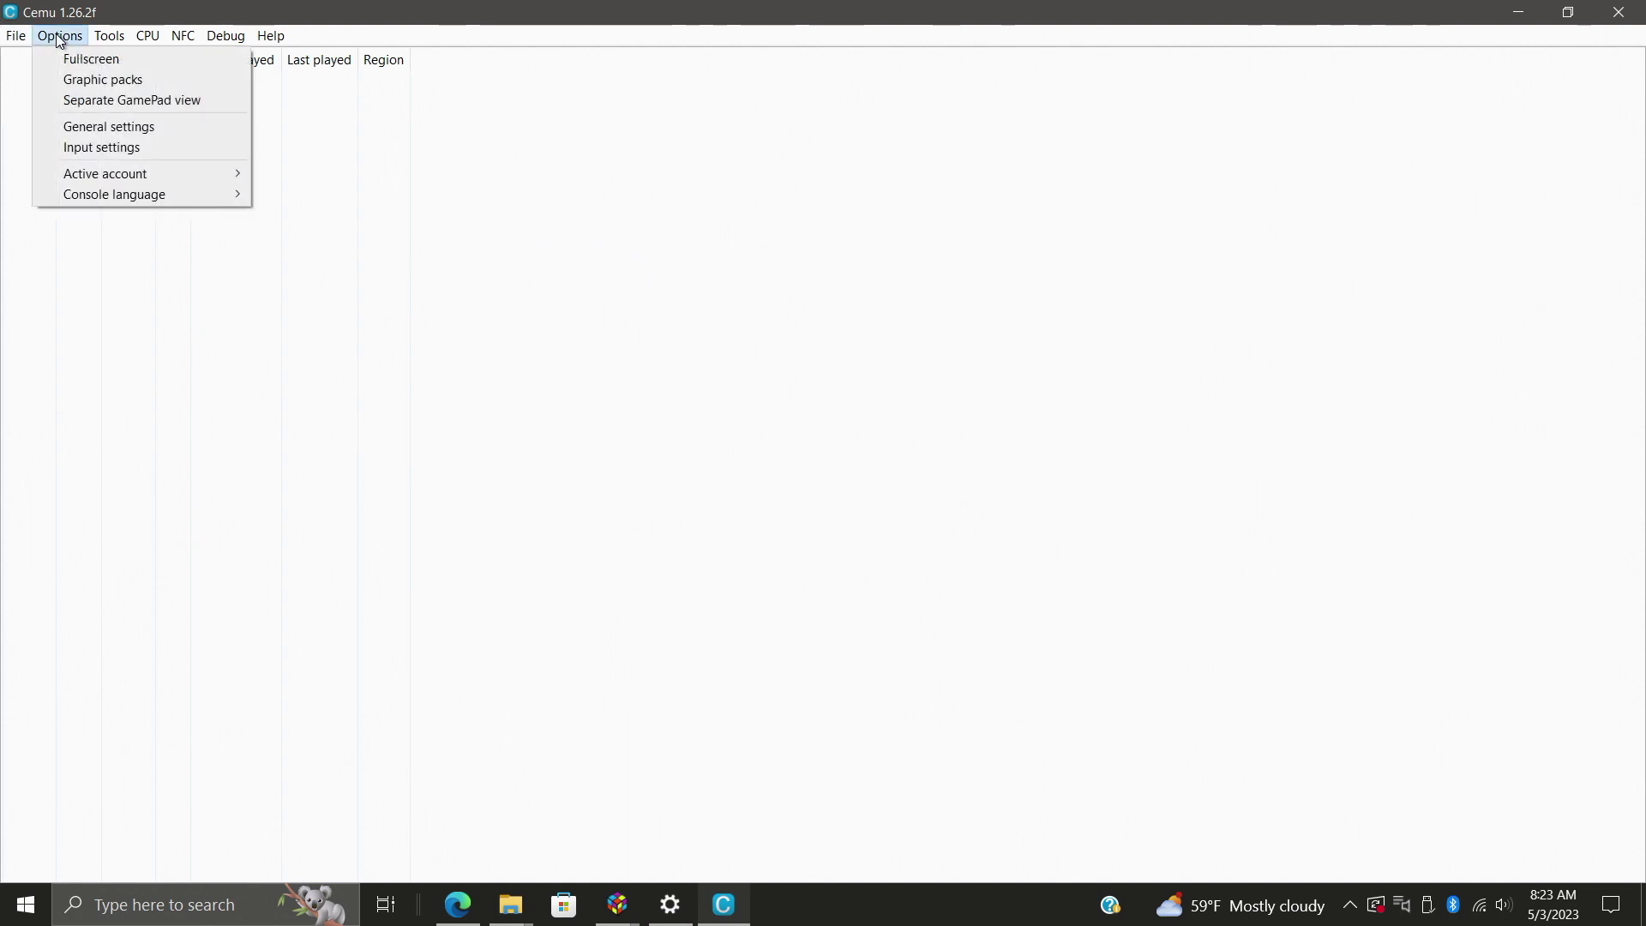
click(103, 78)
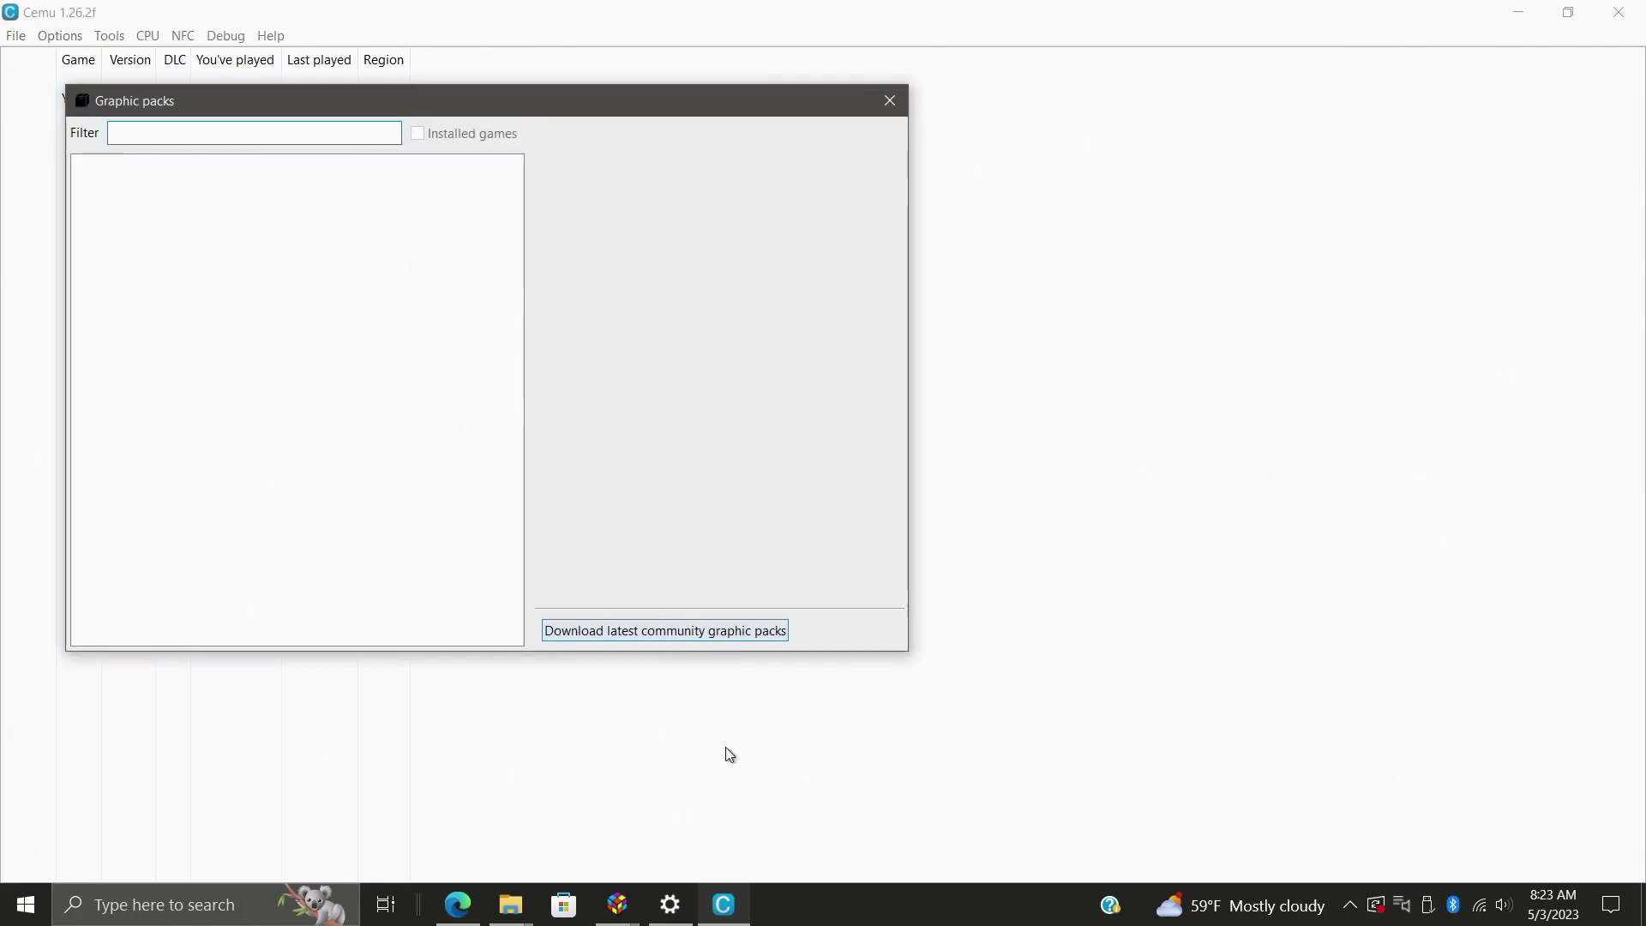
click(698, 631)
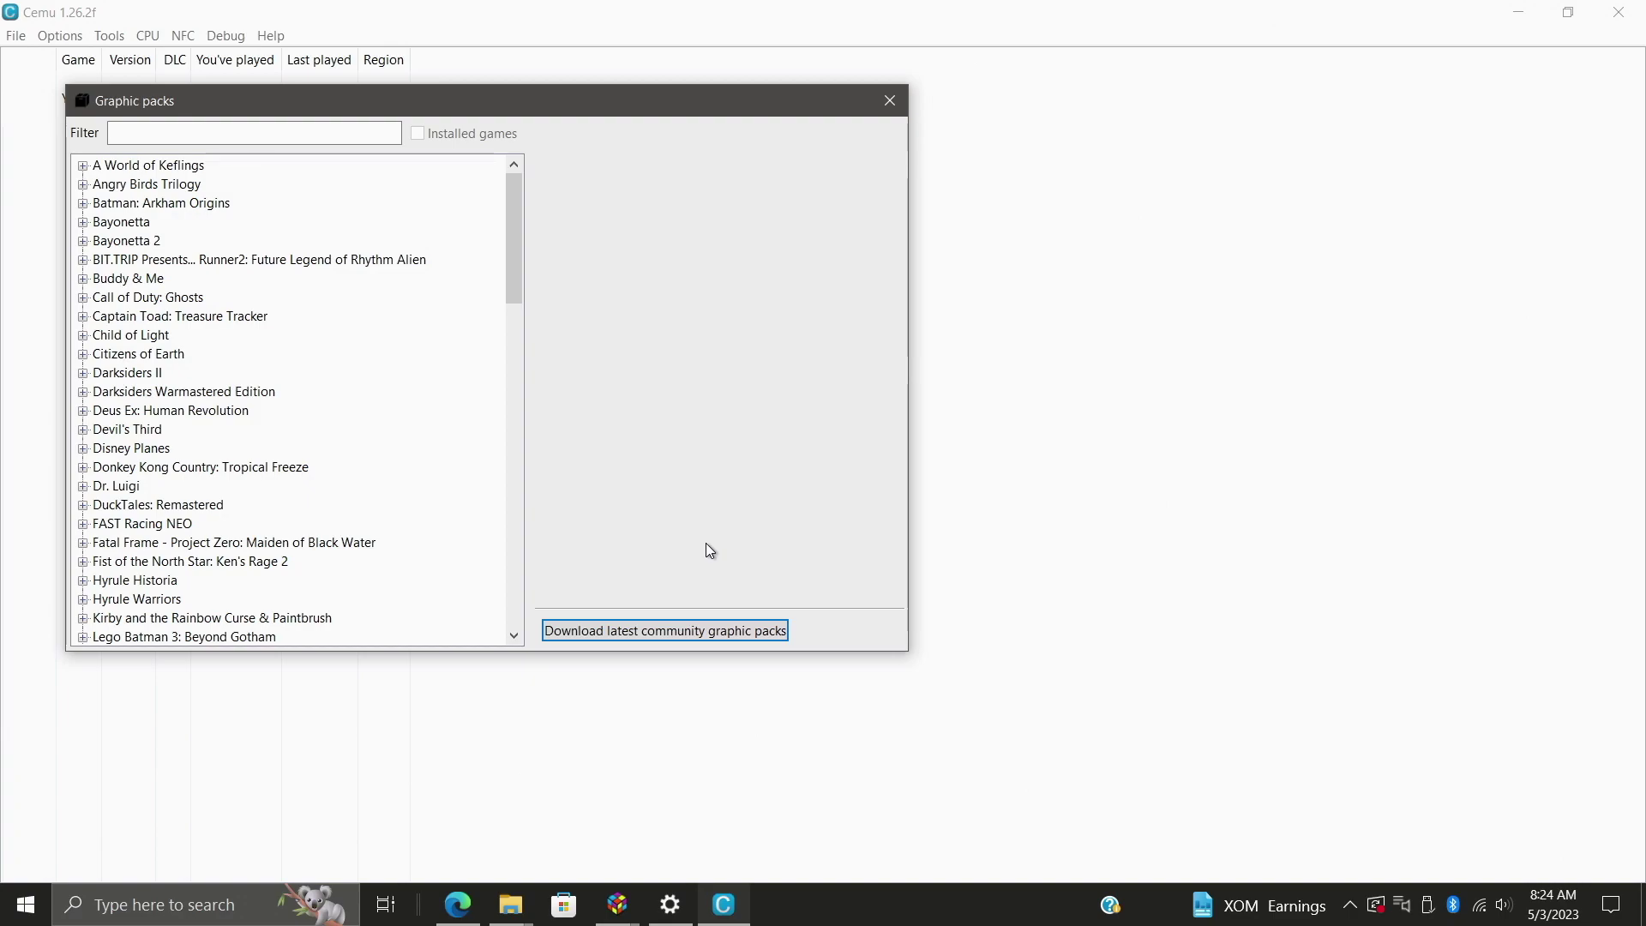
Browse Bayonetta 2's Graphics, Mods and Enhancements packs unchanged, then close Graphic packs.
click(82, 242)
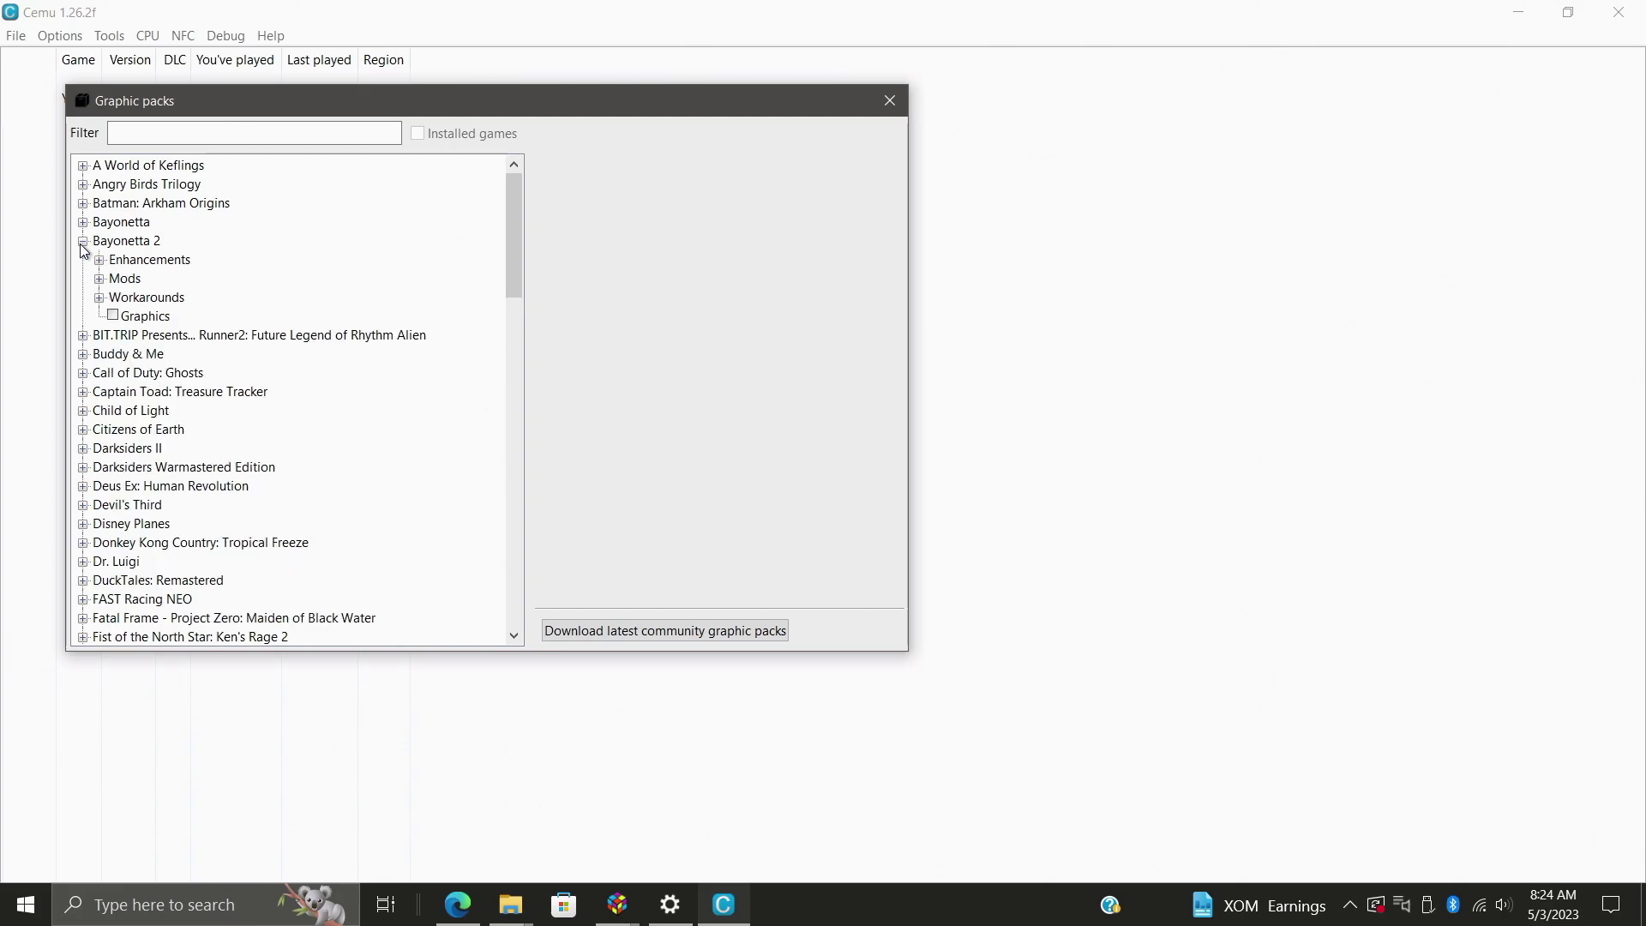
click(130, 243)
click(144, 317)
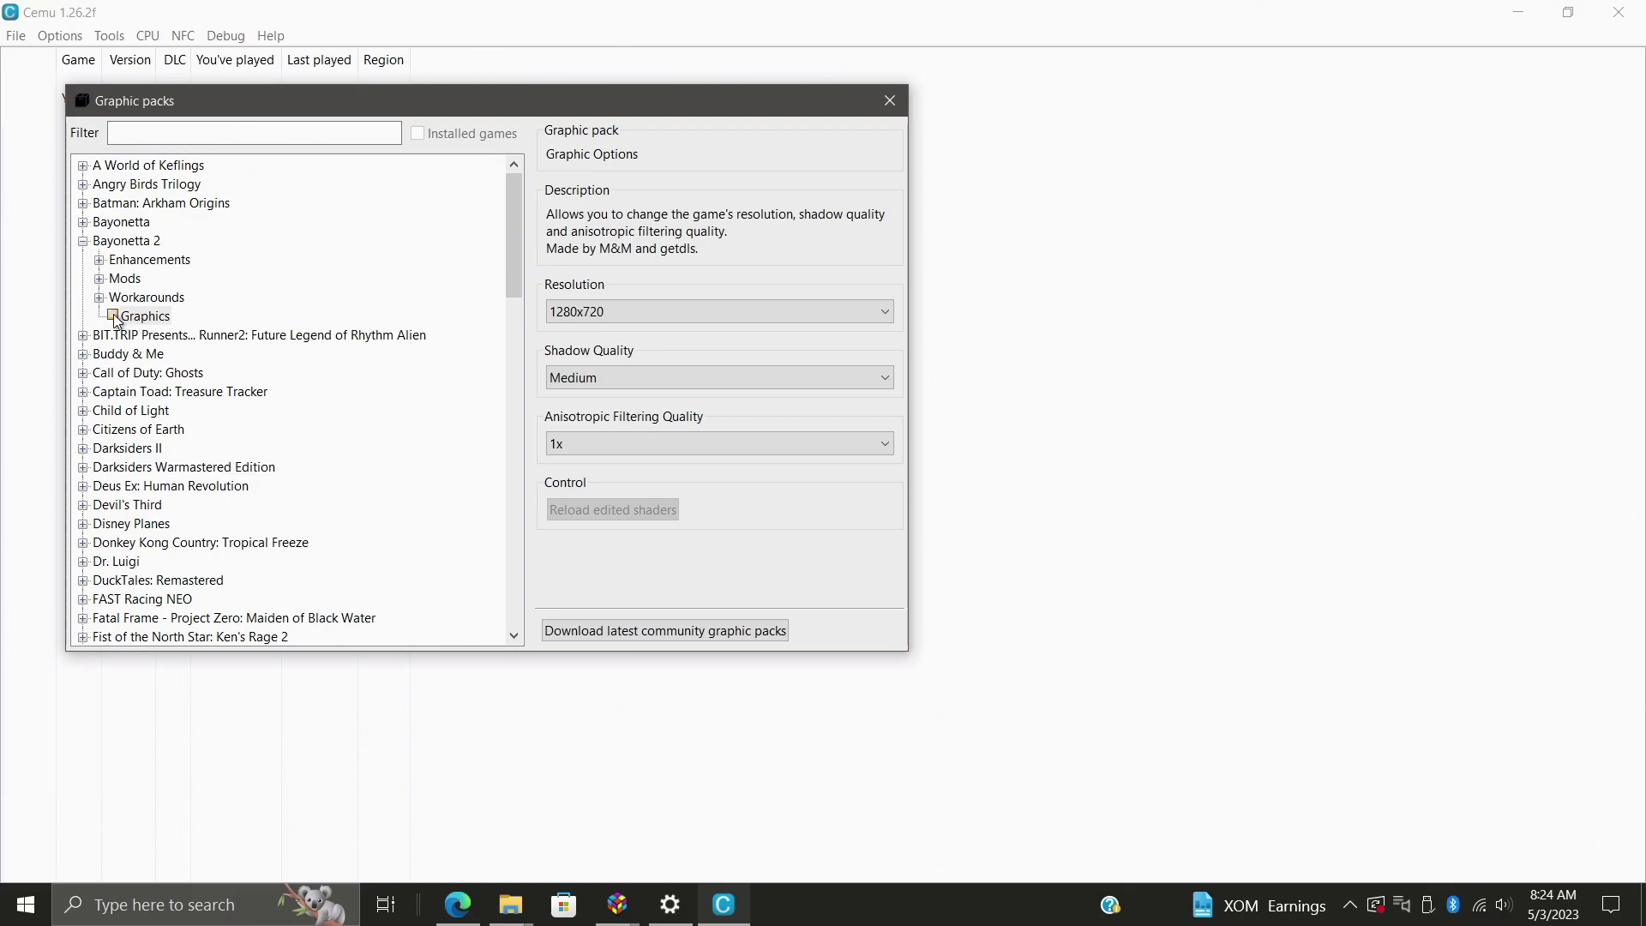
click(115, 317)
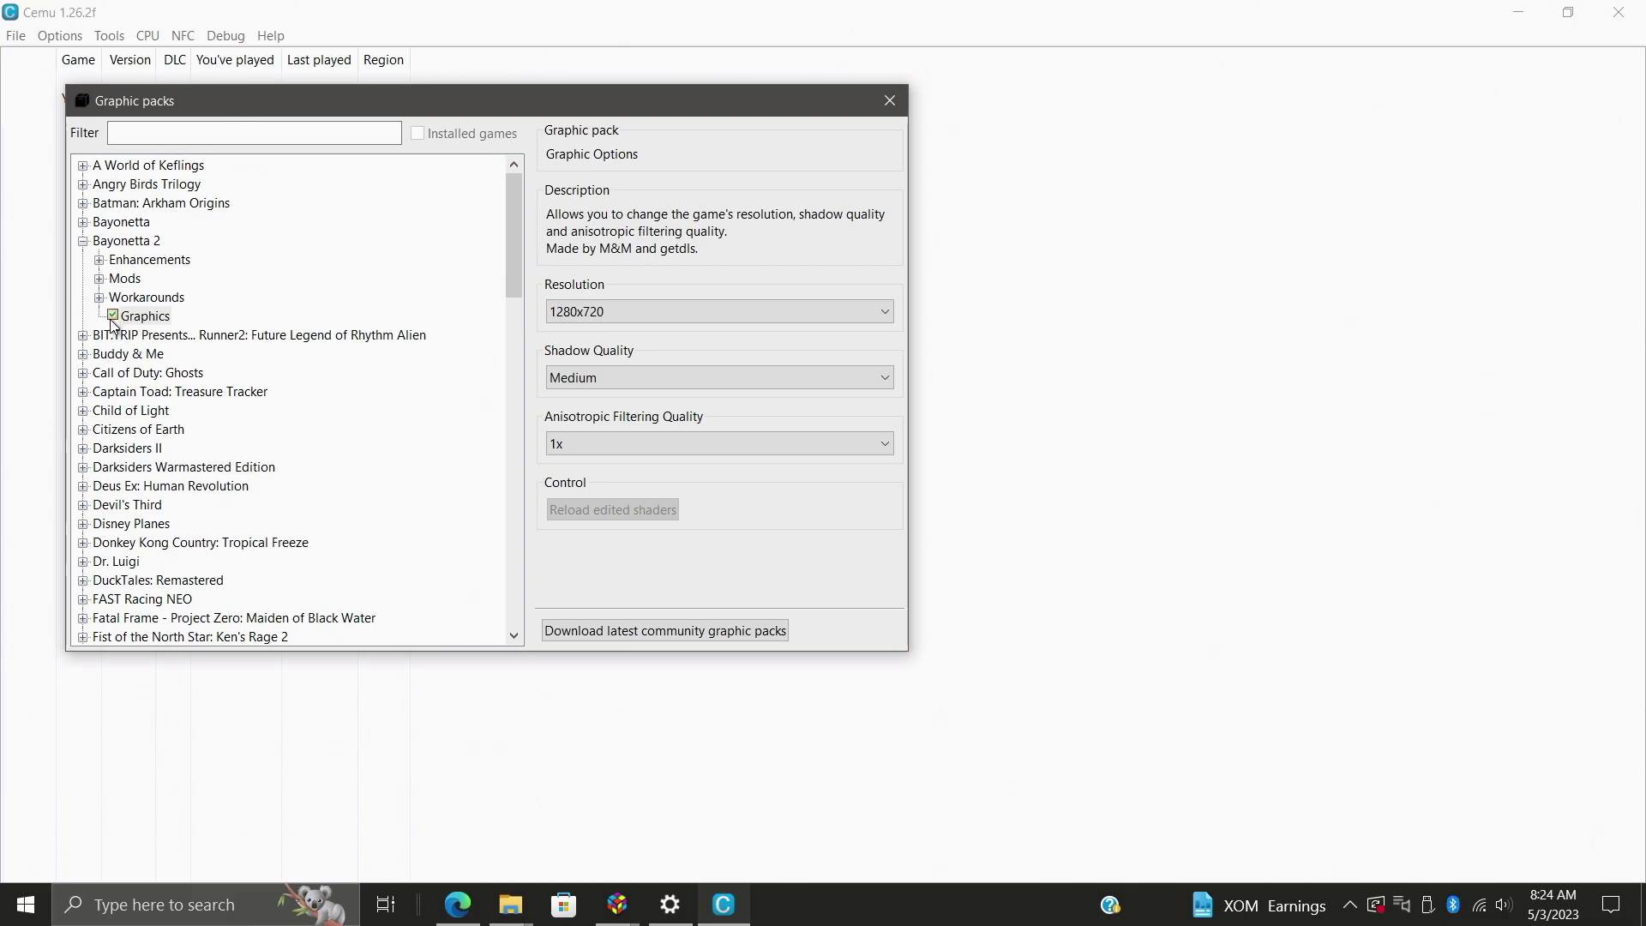
click(684, 314)
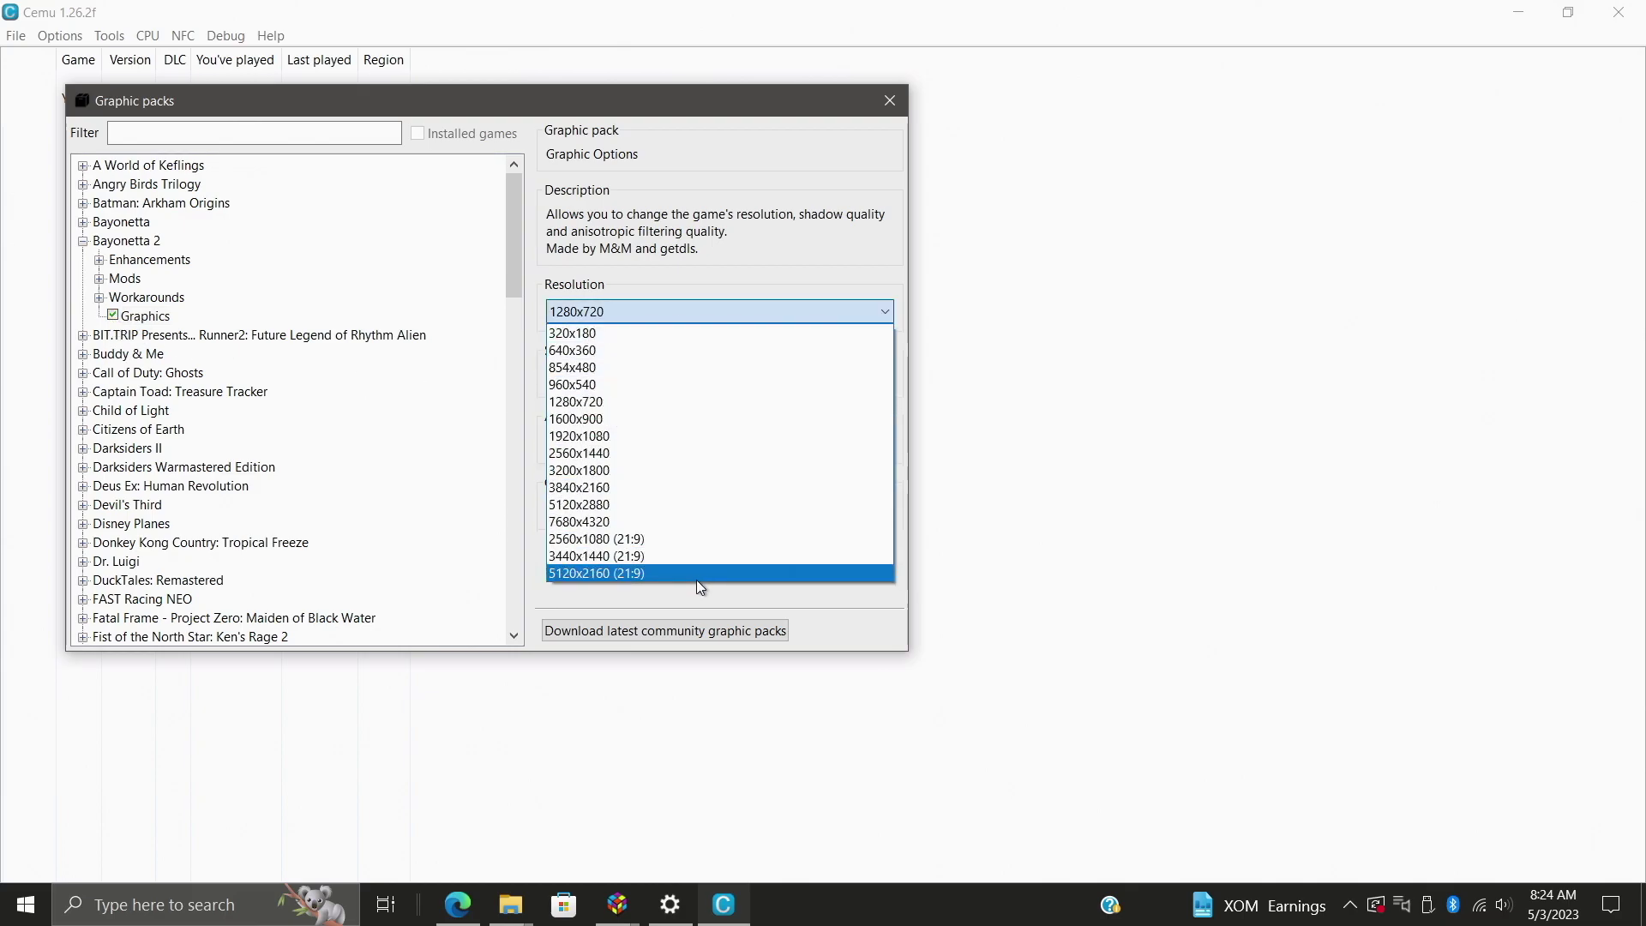
click(847, 599)
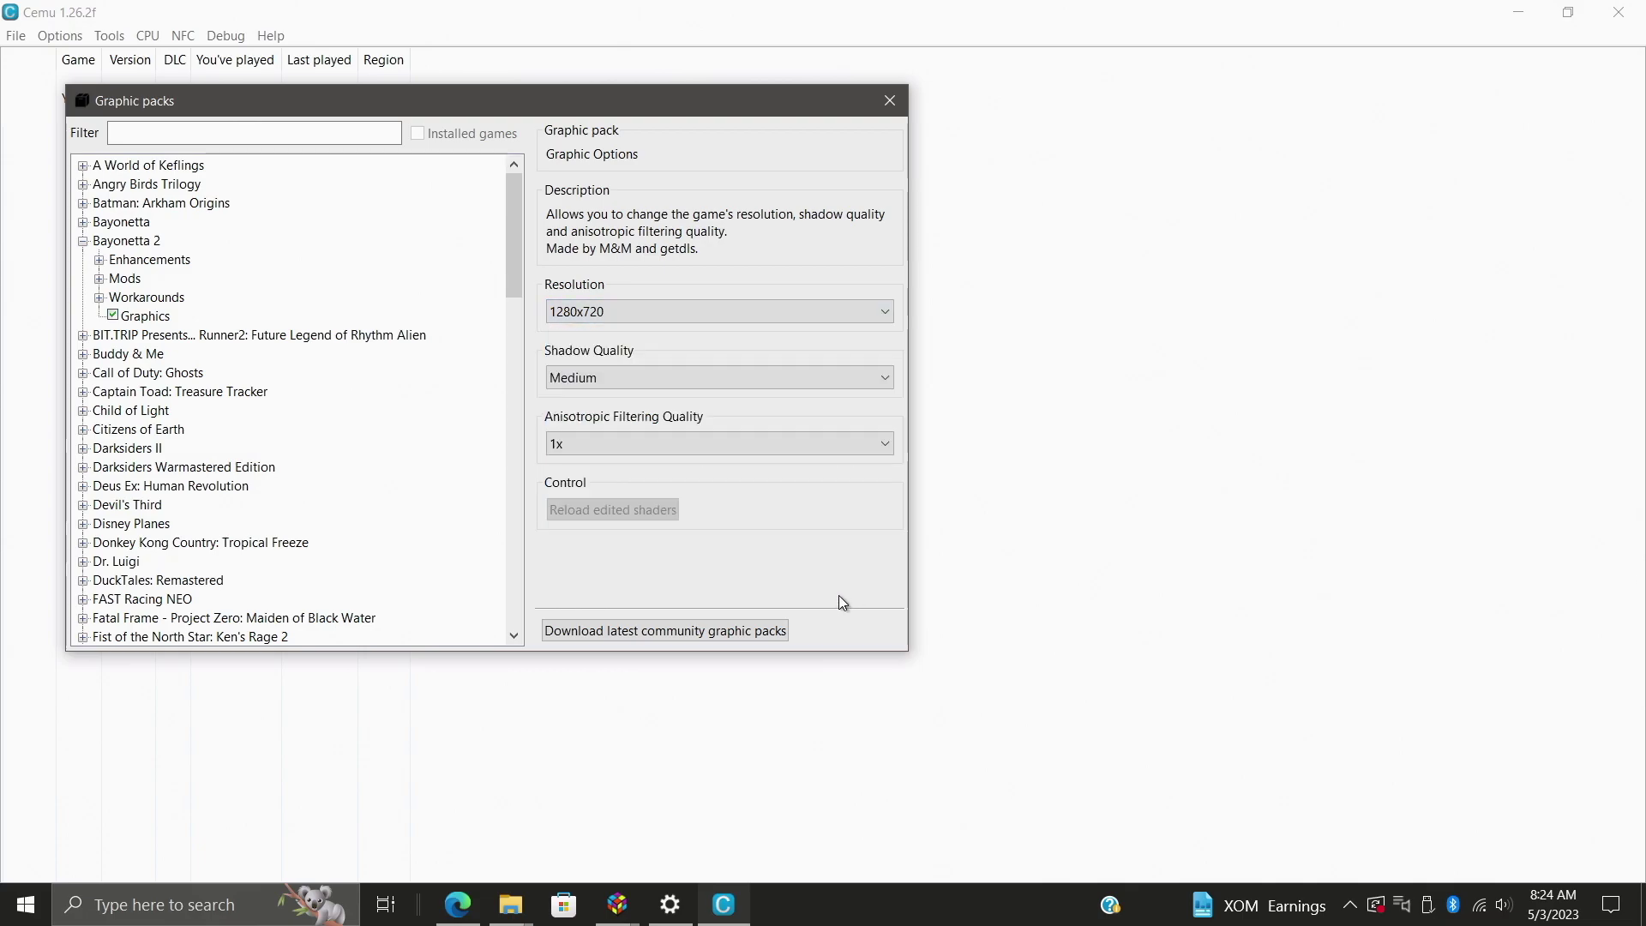
click(114, 315)
double_click(124, 278)
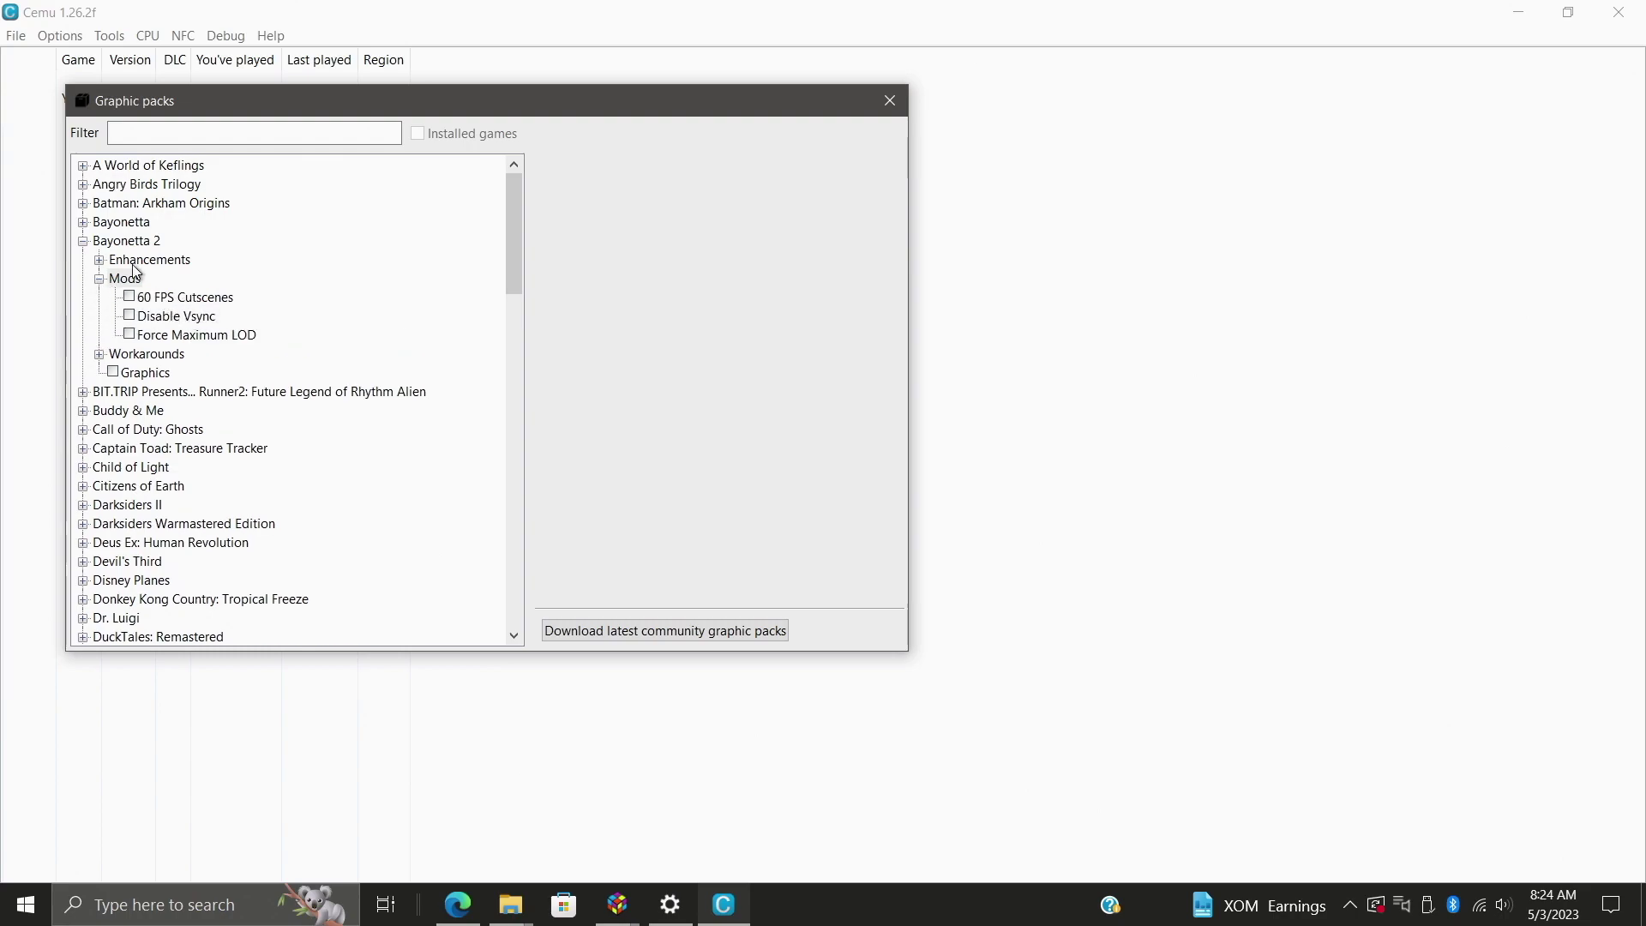
click(98, 260)
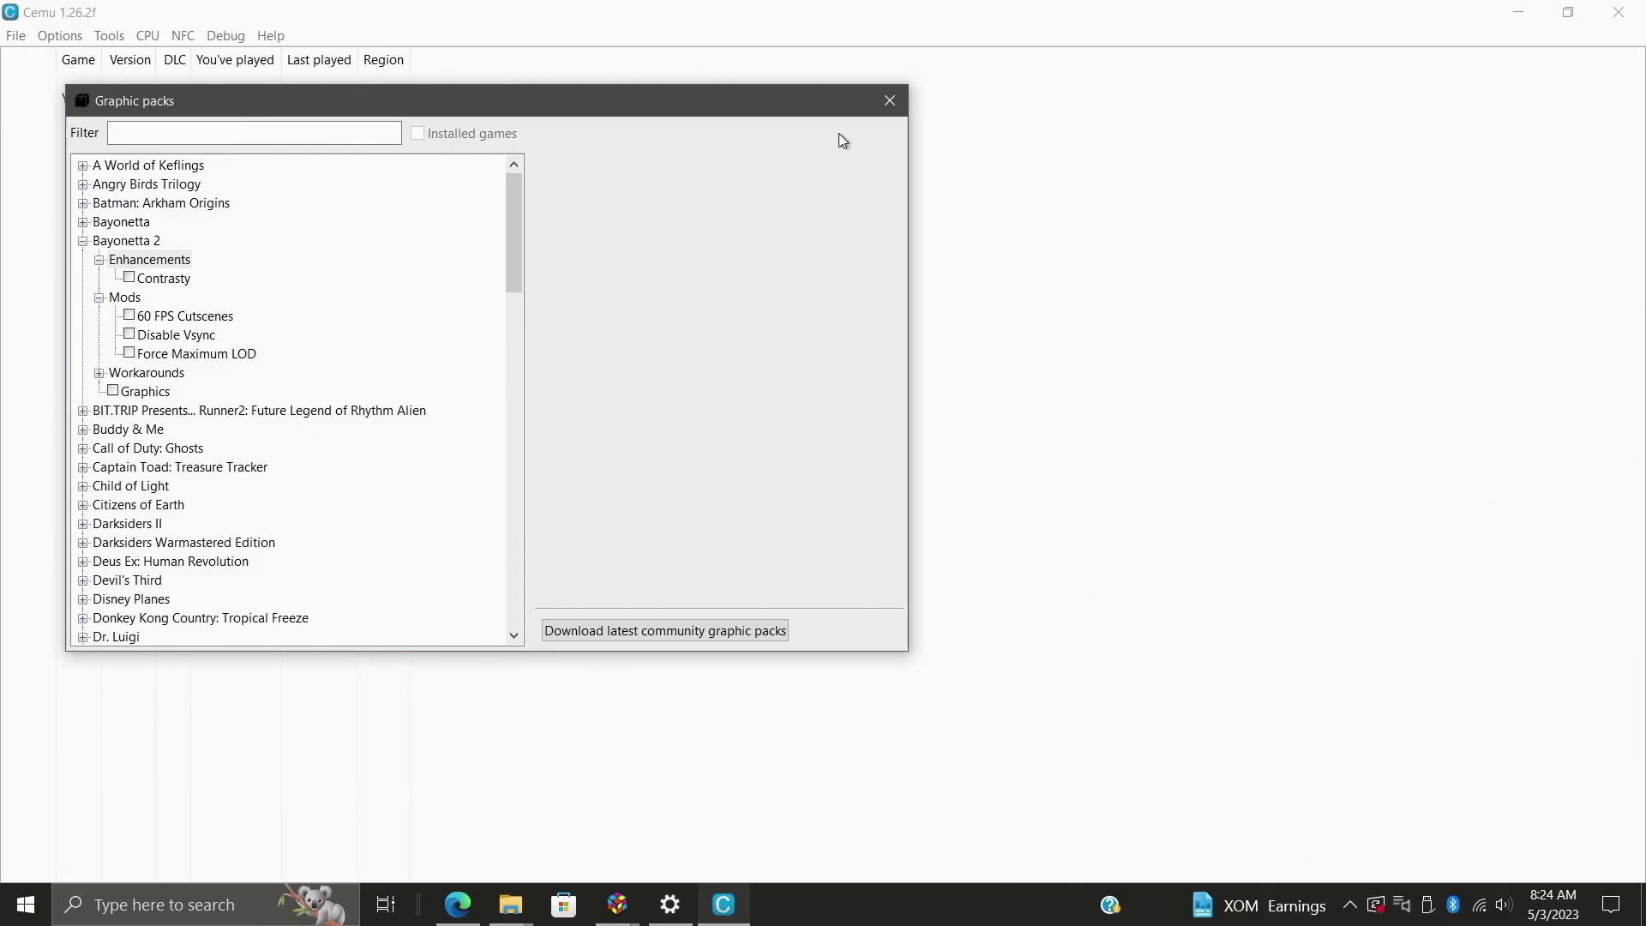
click(889, 99)
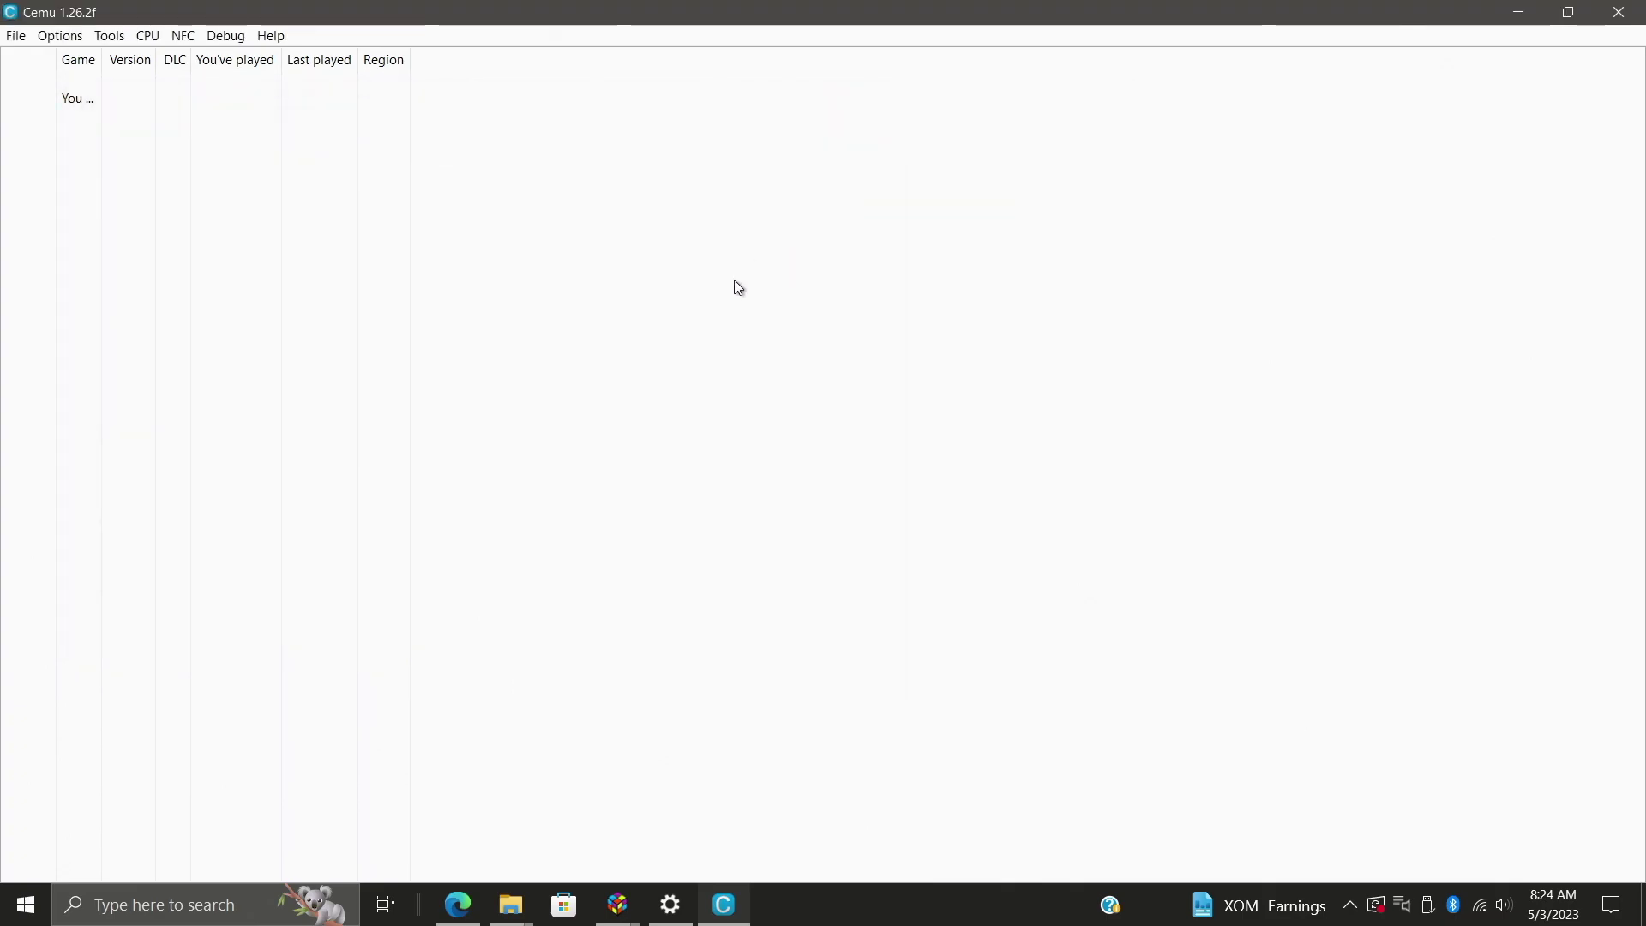
In General settings' Graphics tab, keep Vulkan, tick Async shader compile, and choose Double buffering VSync.
click(59, 35)
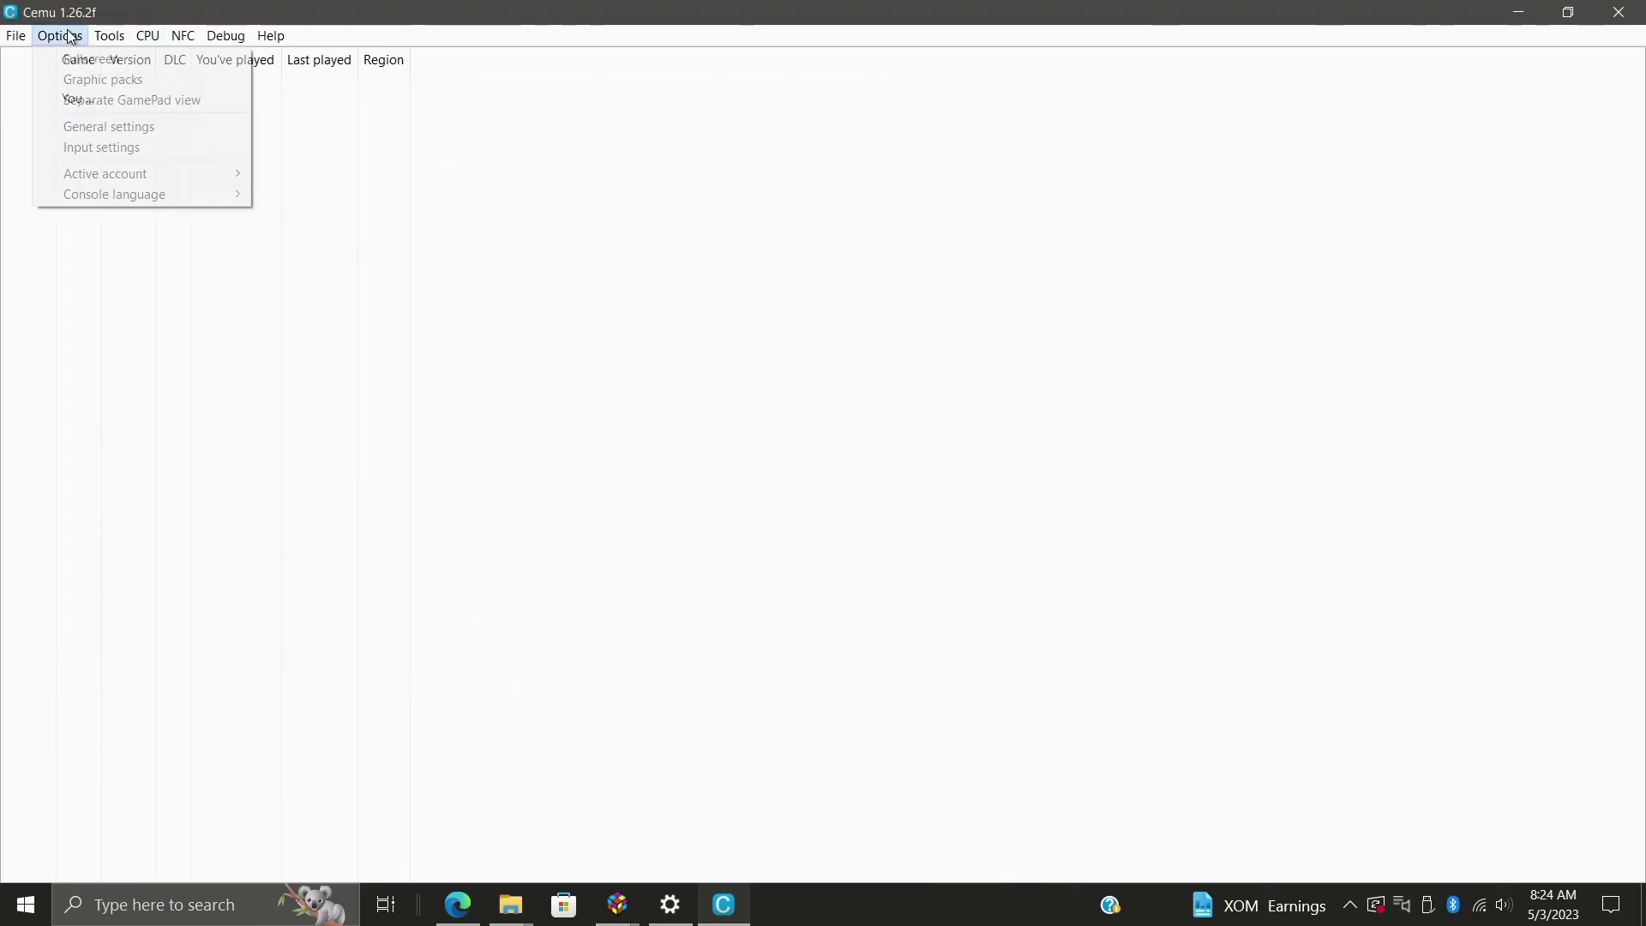
click(110, 127)
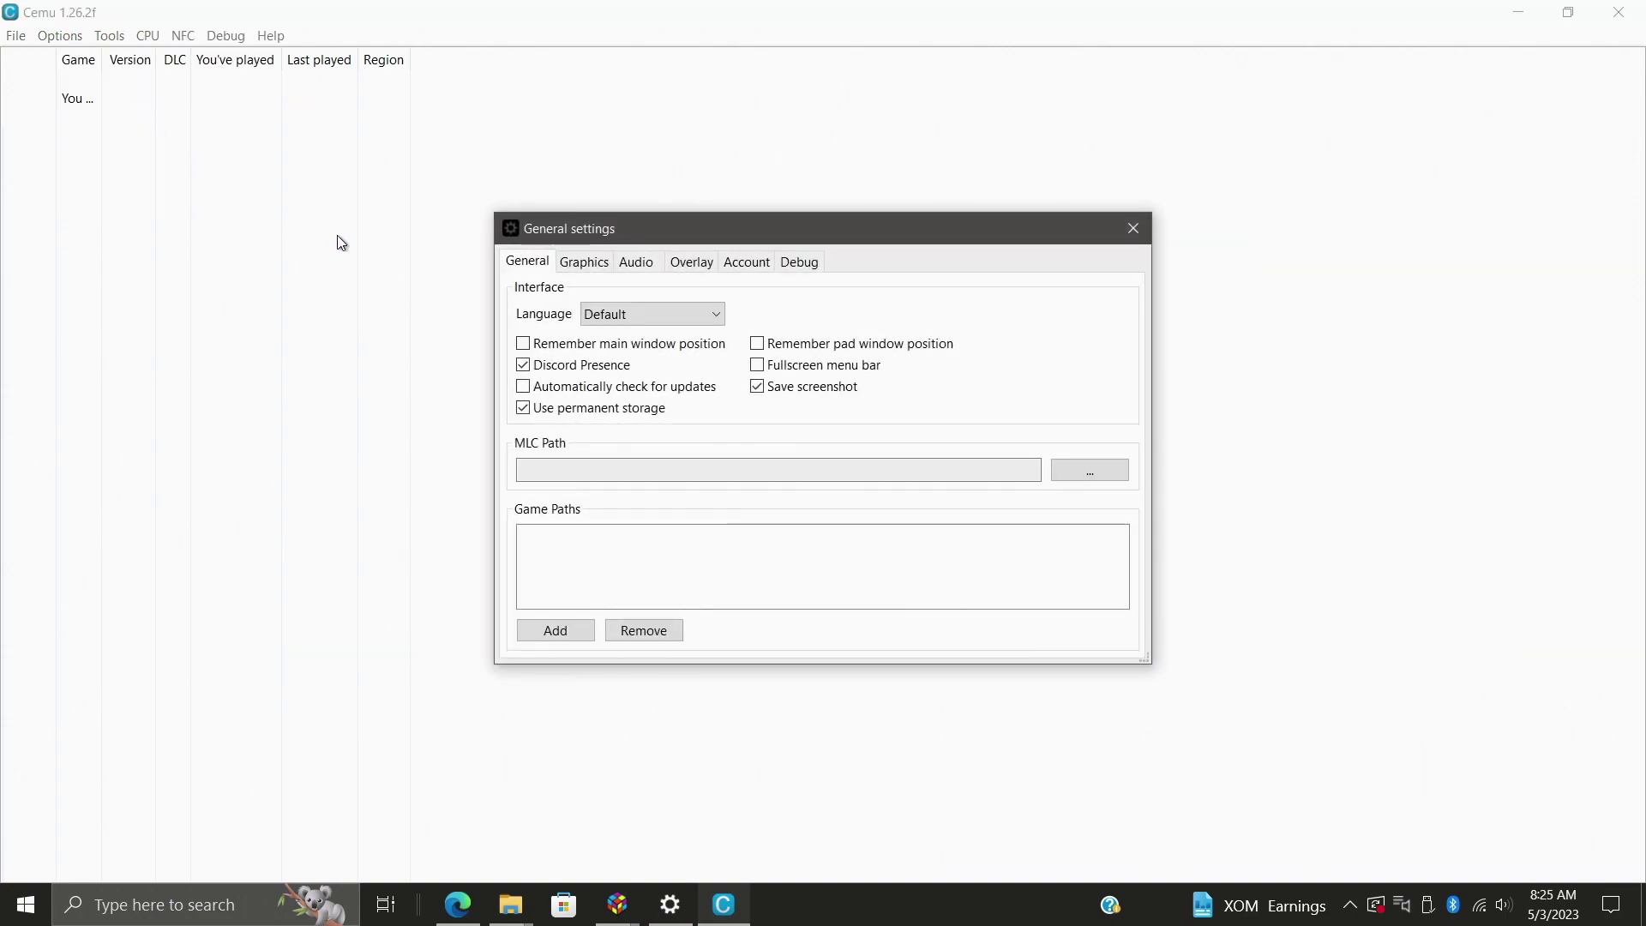
click(585, 261)
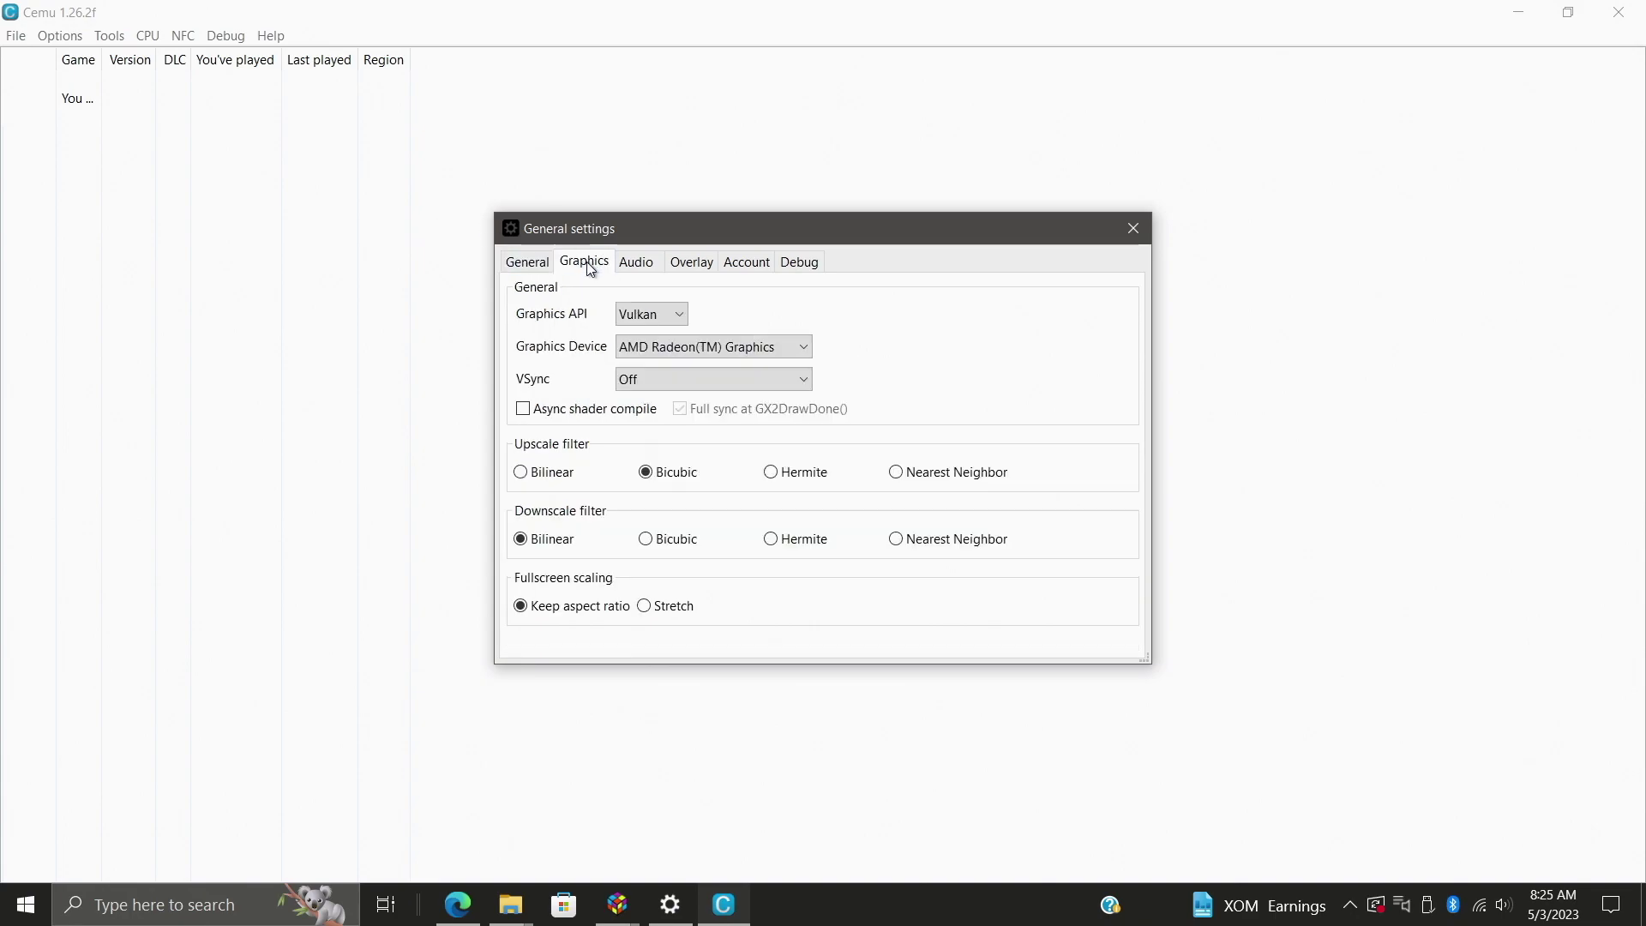
click(651, 314)
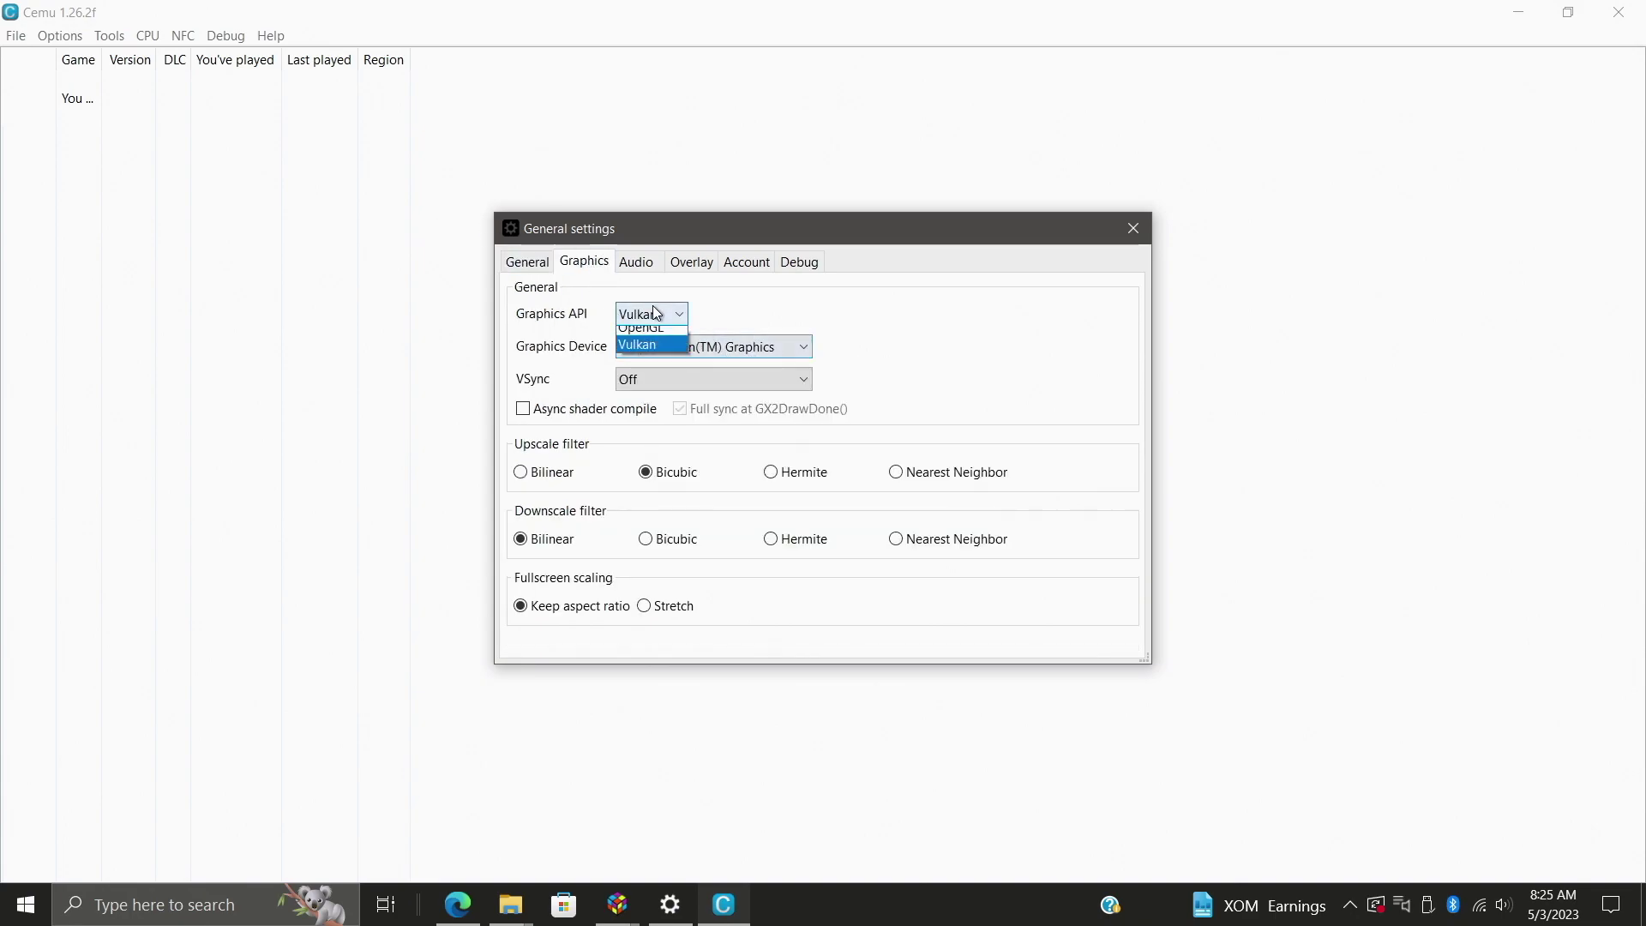
click(662, 356)
click(787, 348)
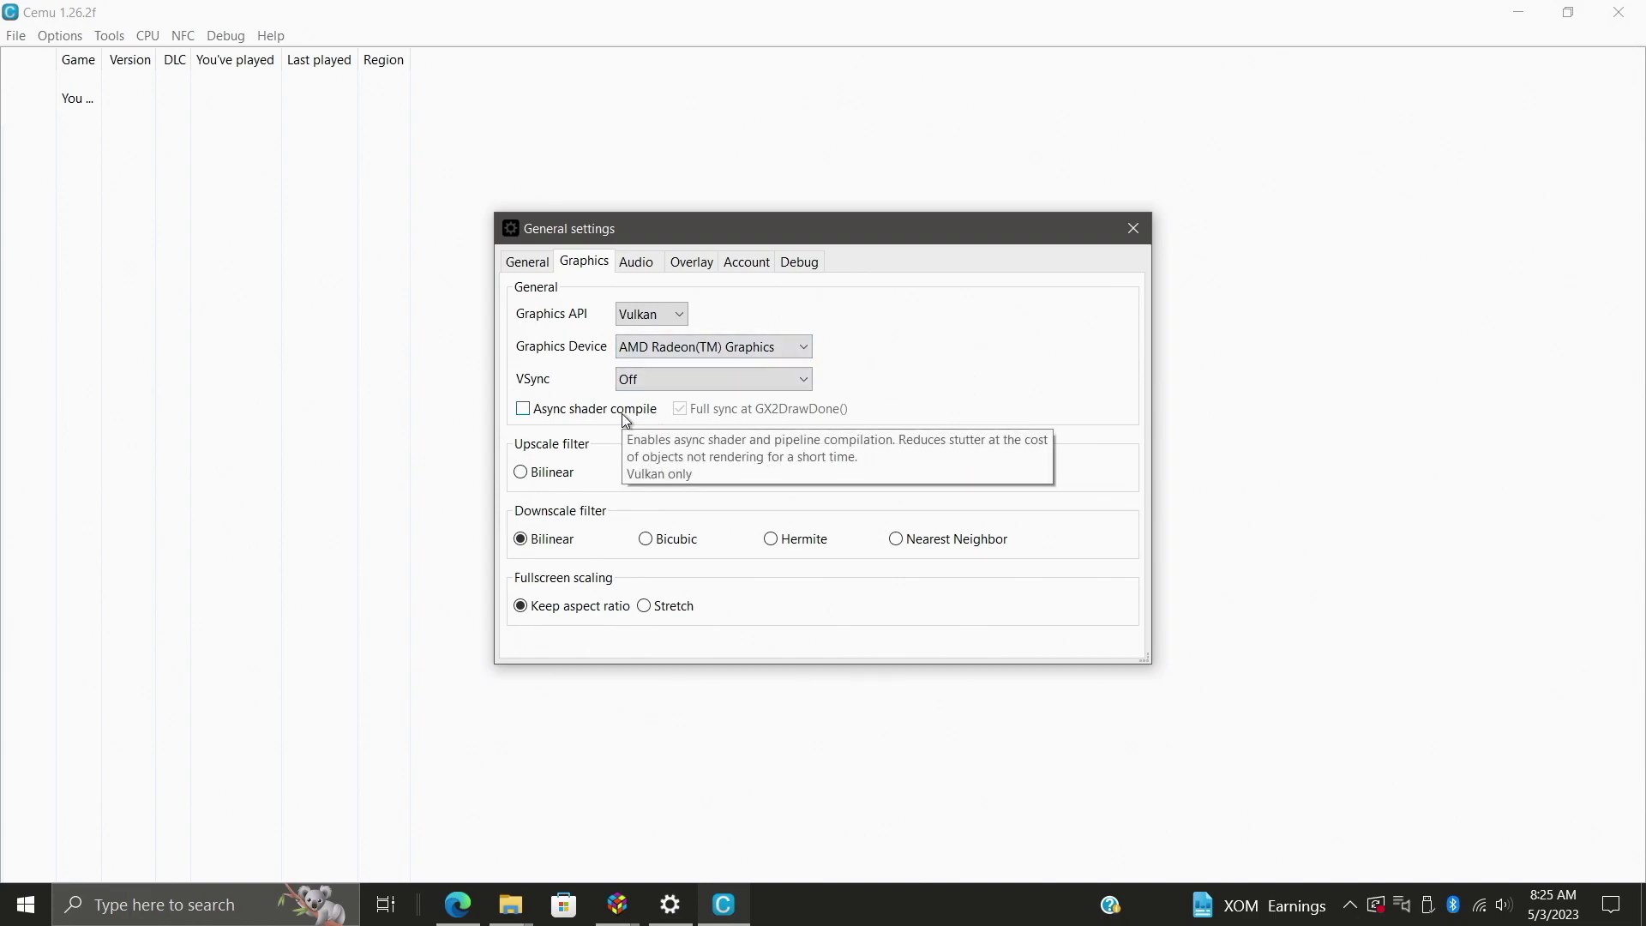
click(522, 410)
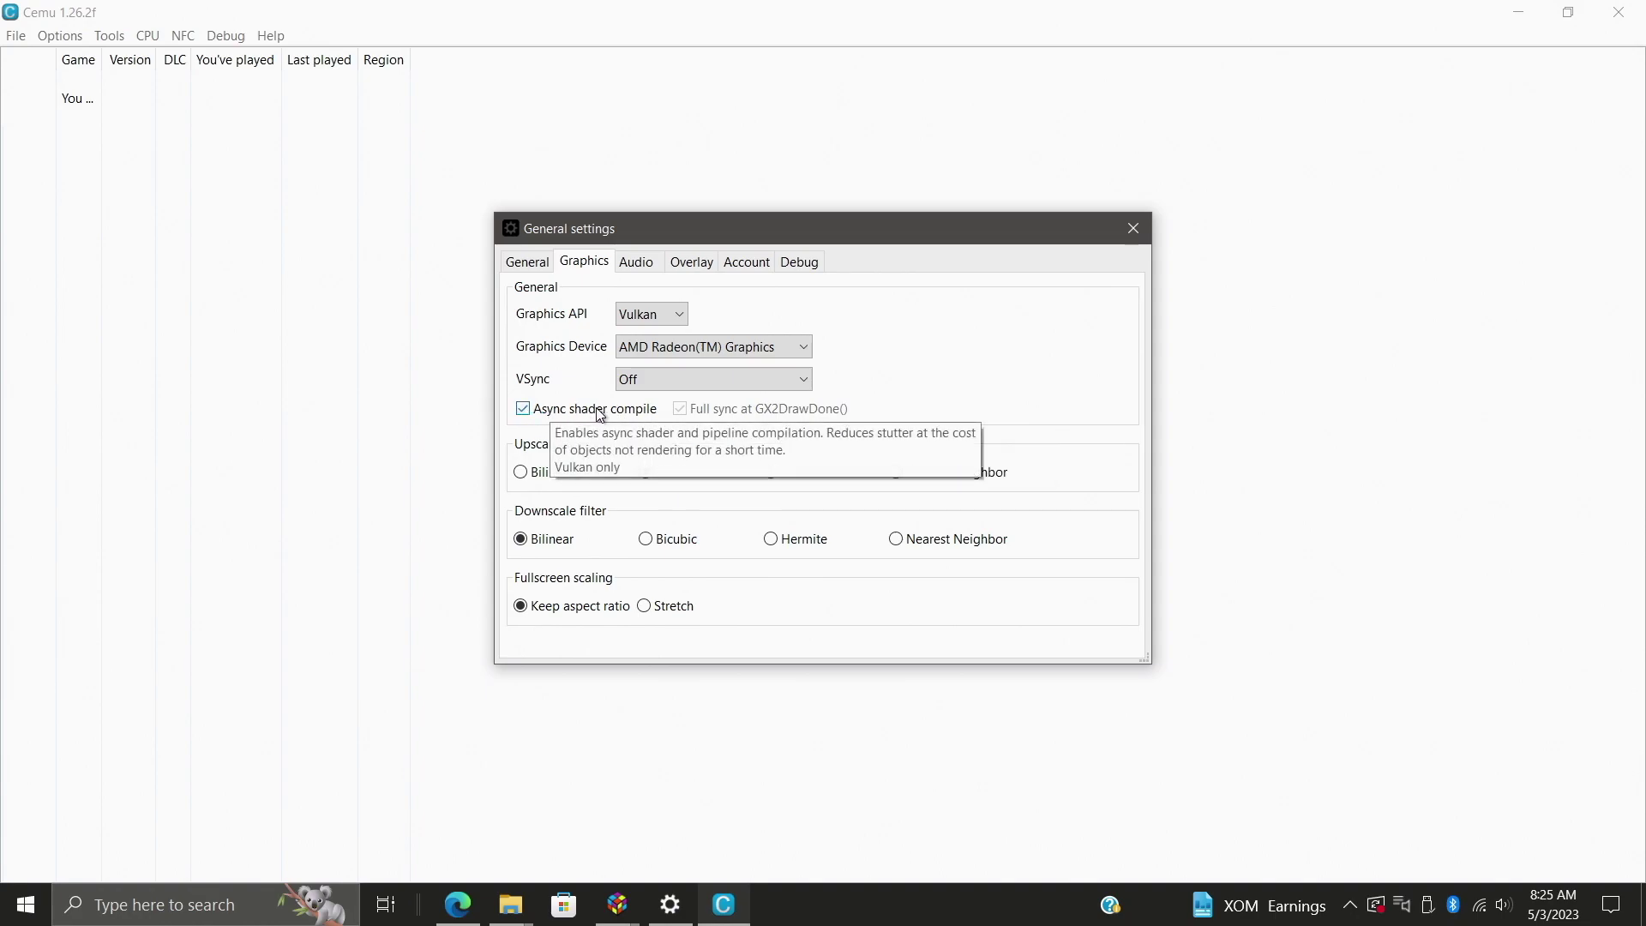
click(663, 380)
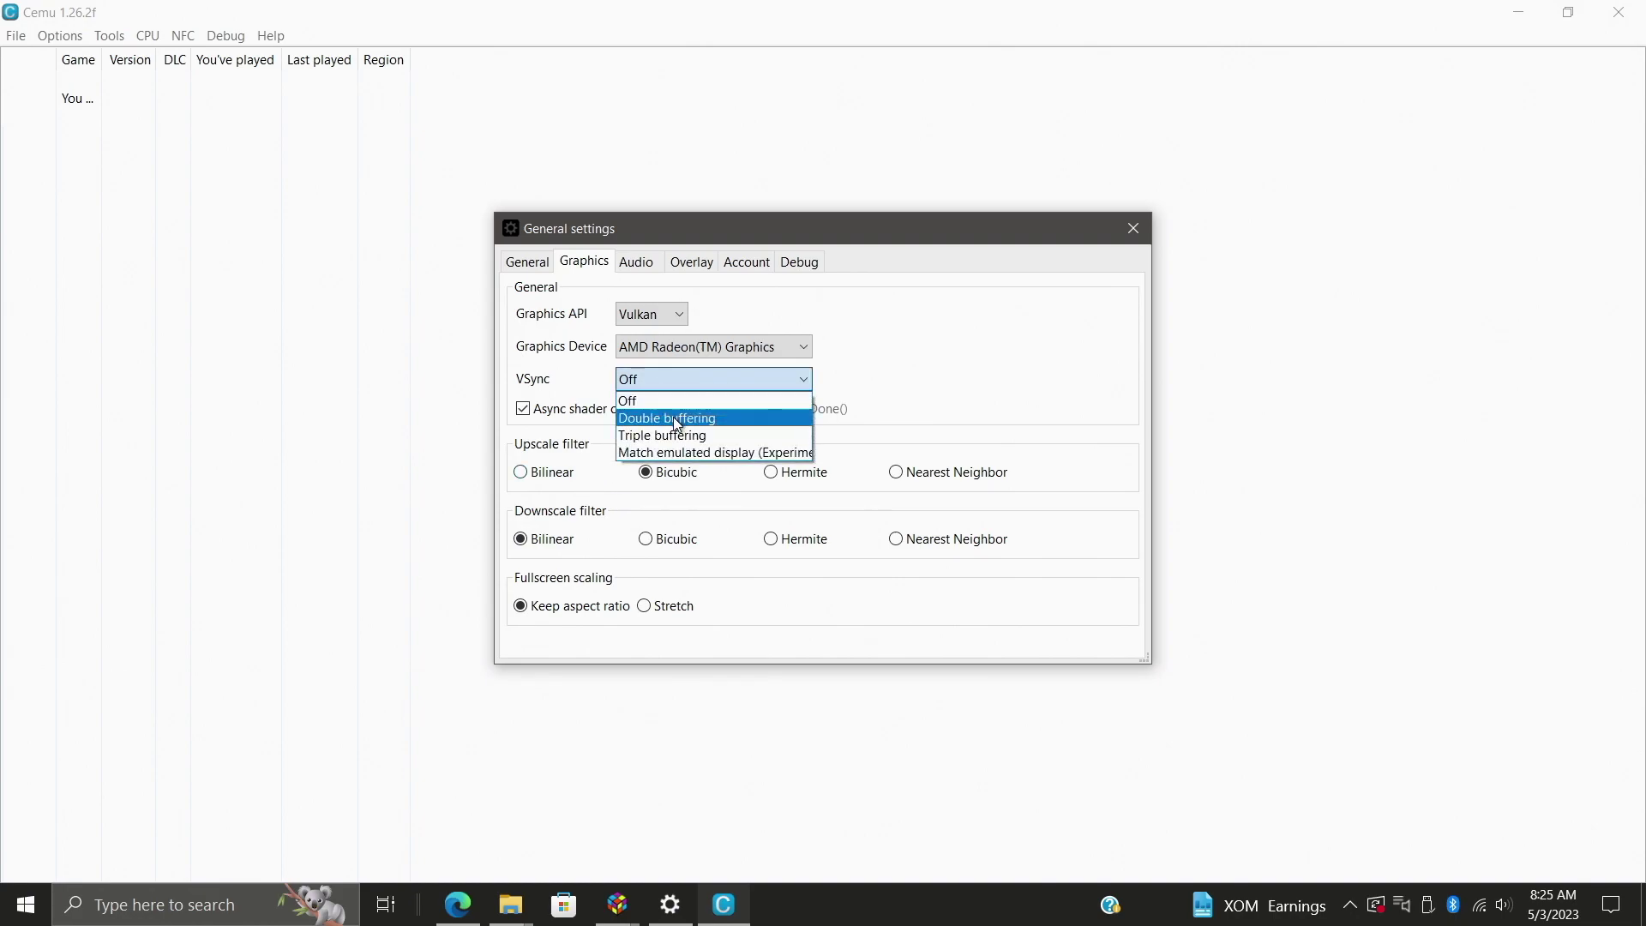
click(674, 420)
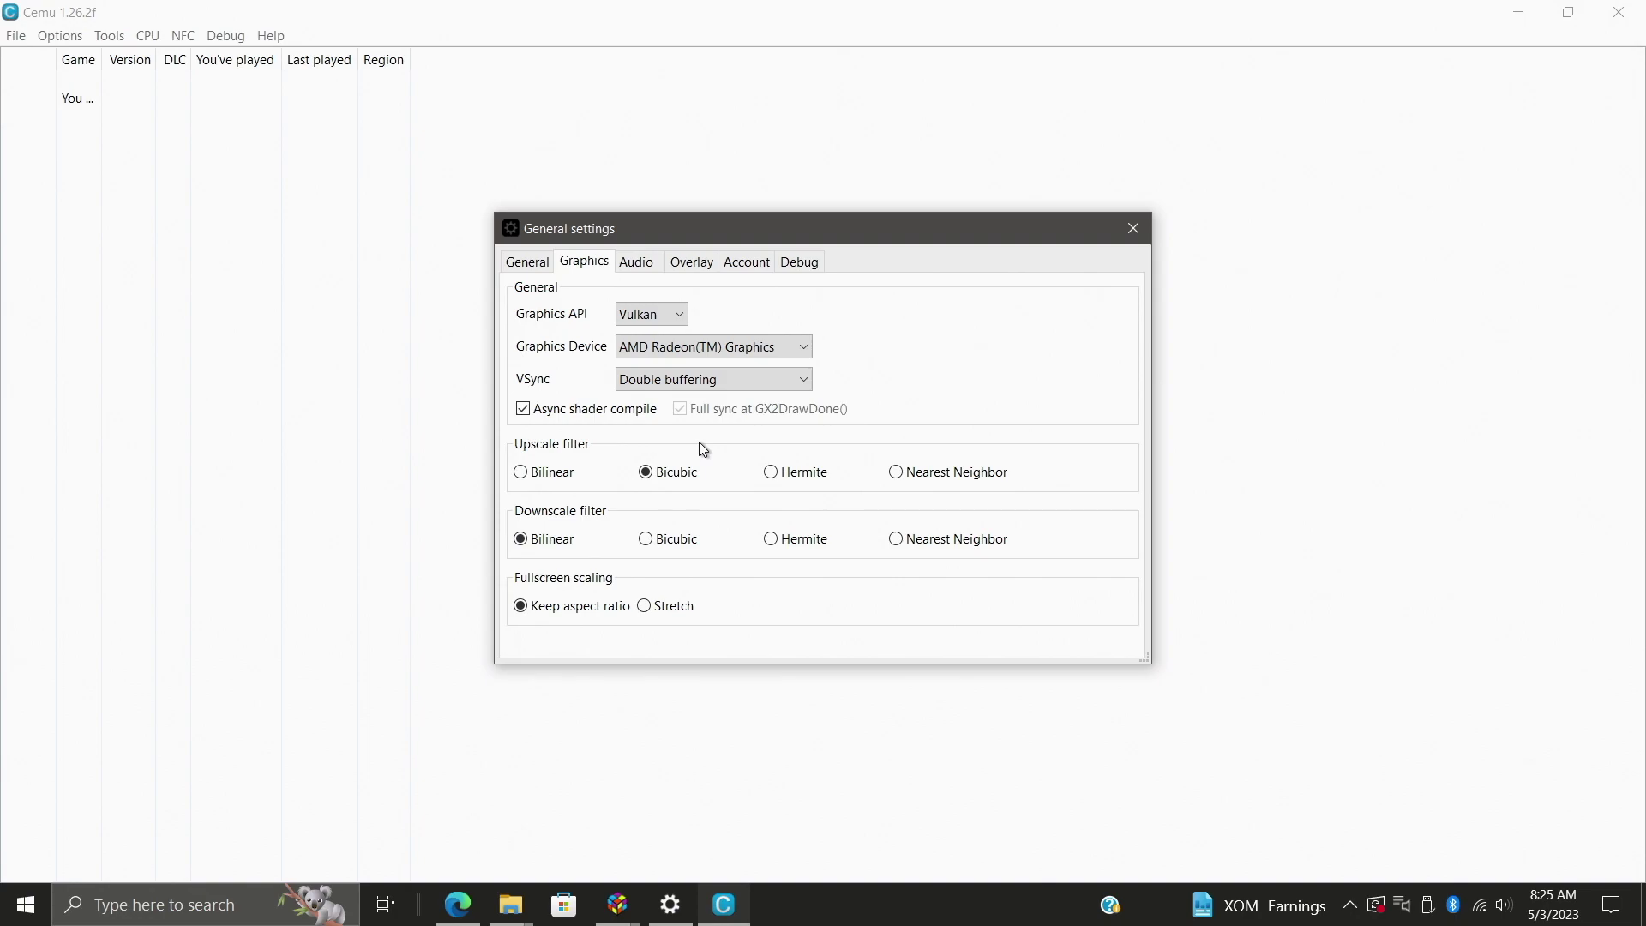
Raise TV Volume to about 78%, view the Overlay tab, and close General settings.
click(636, 263)
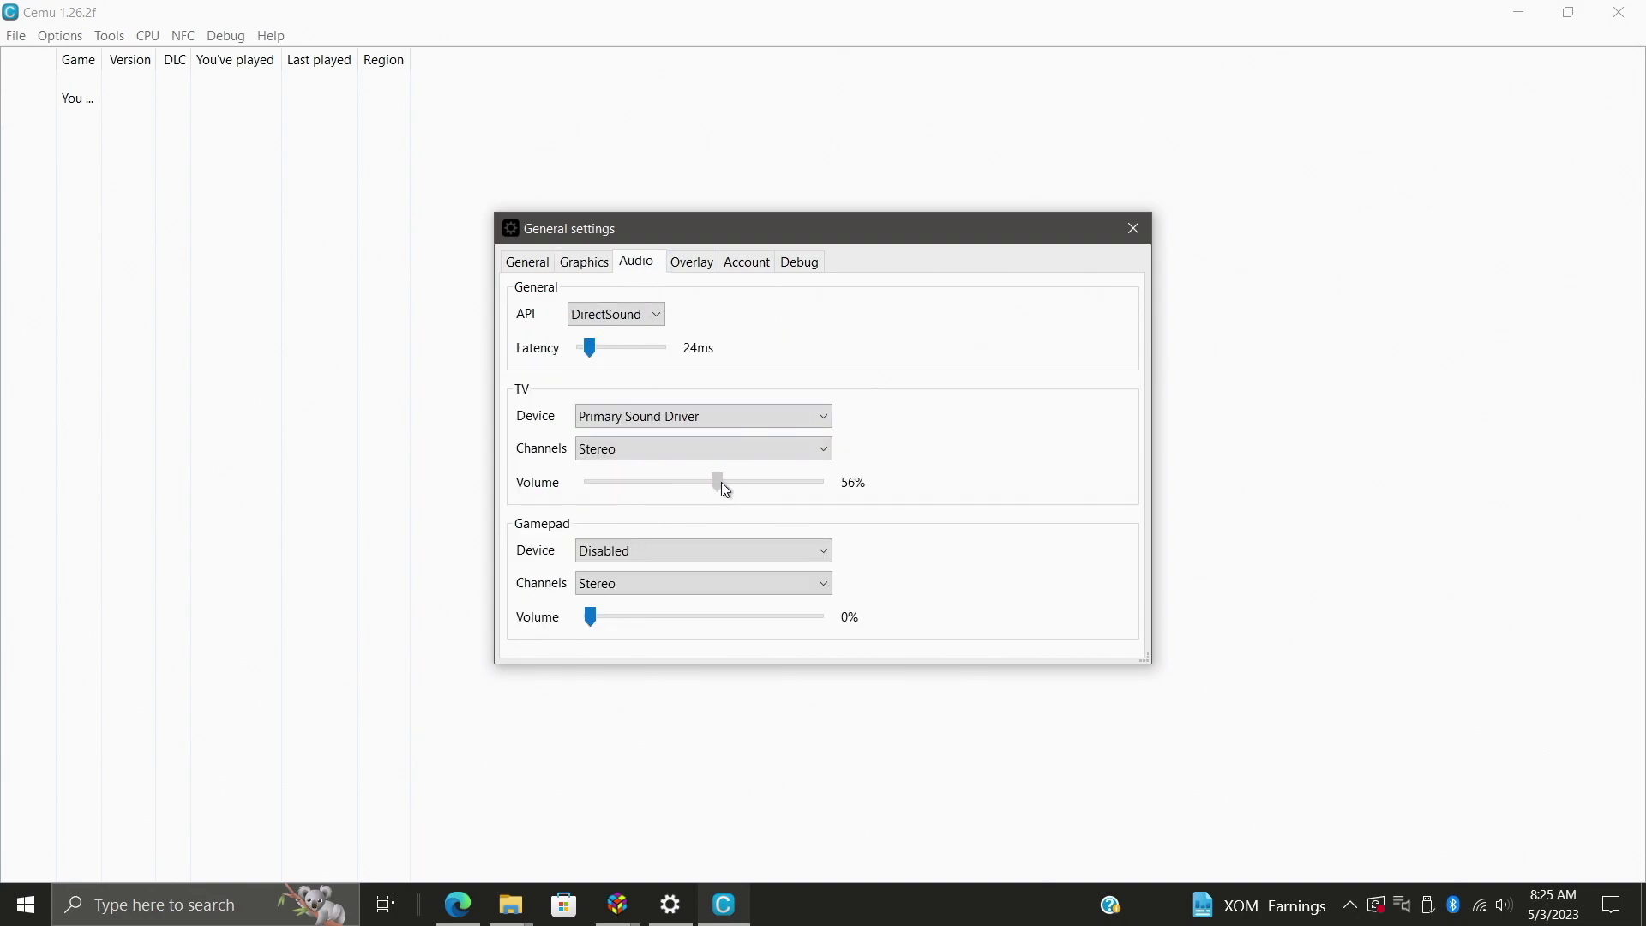
drag(722, 483, 784, 486)
click(690, 261)
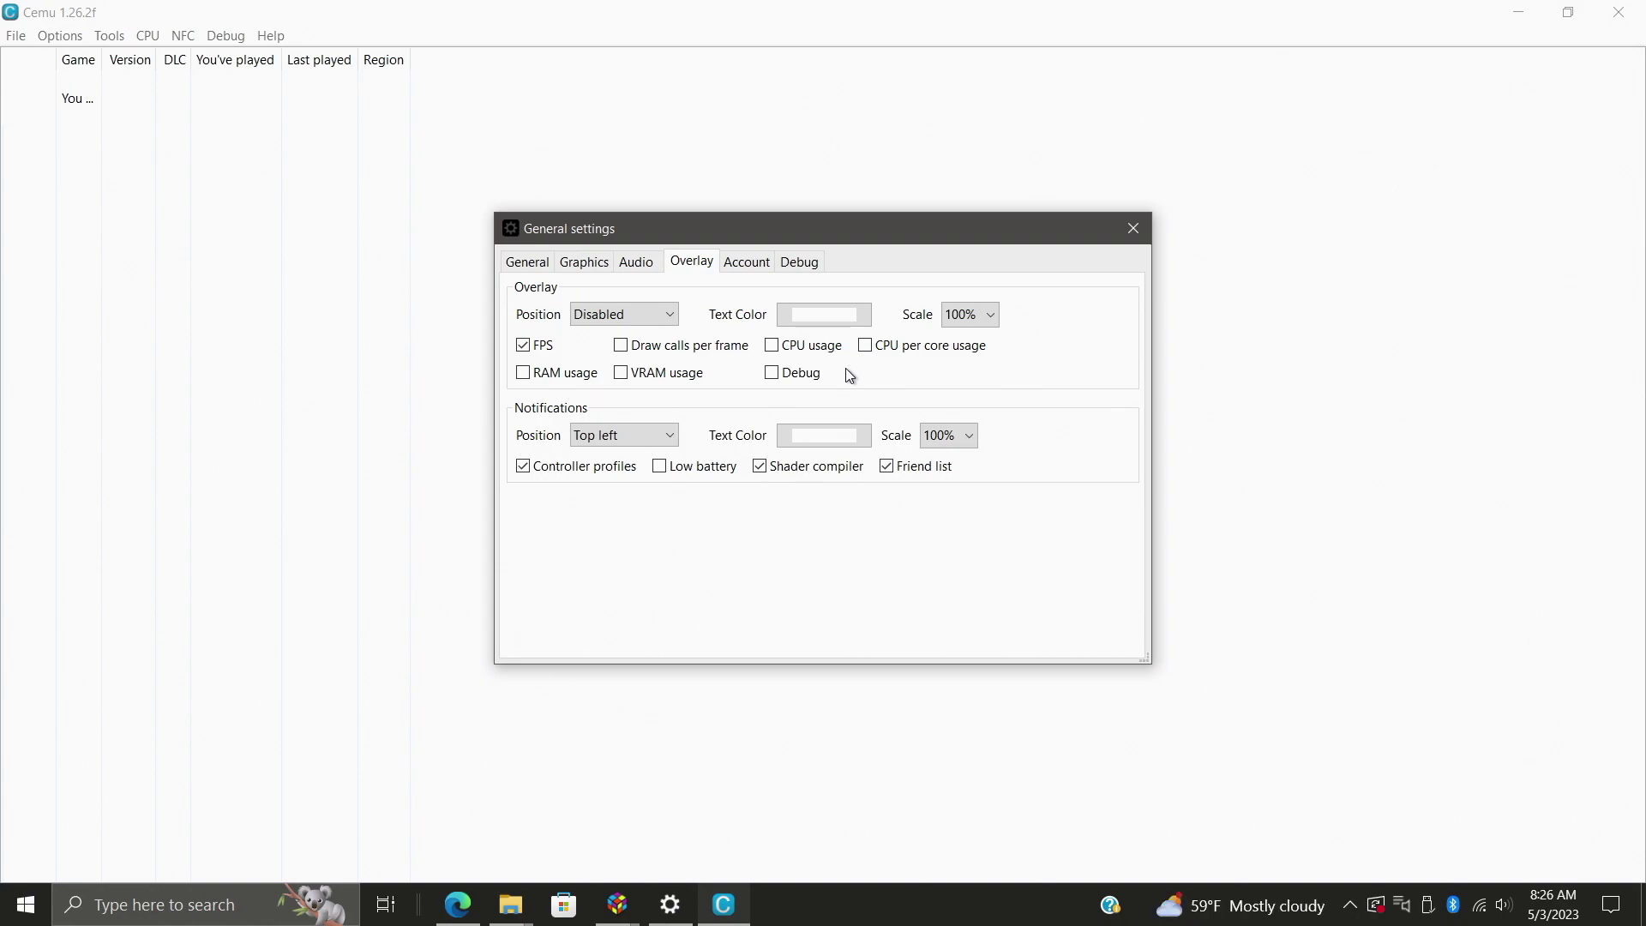
click(1134, 228)
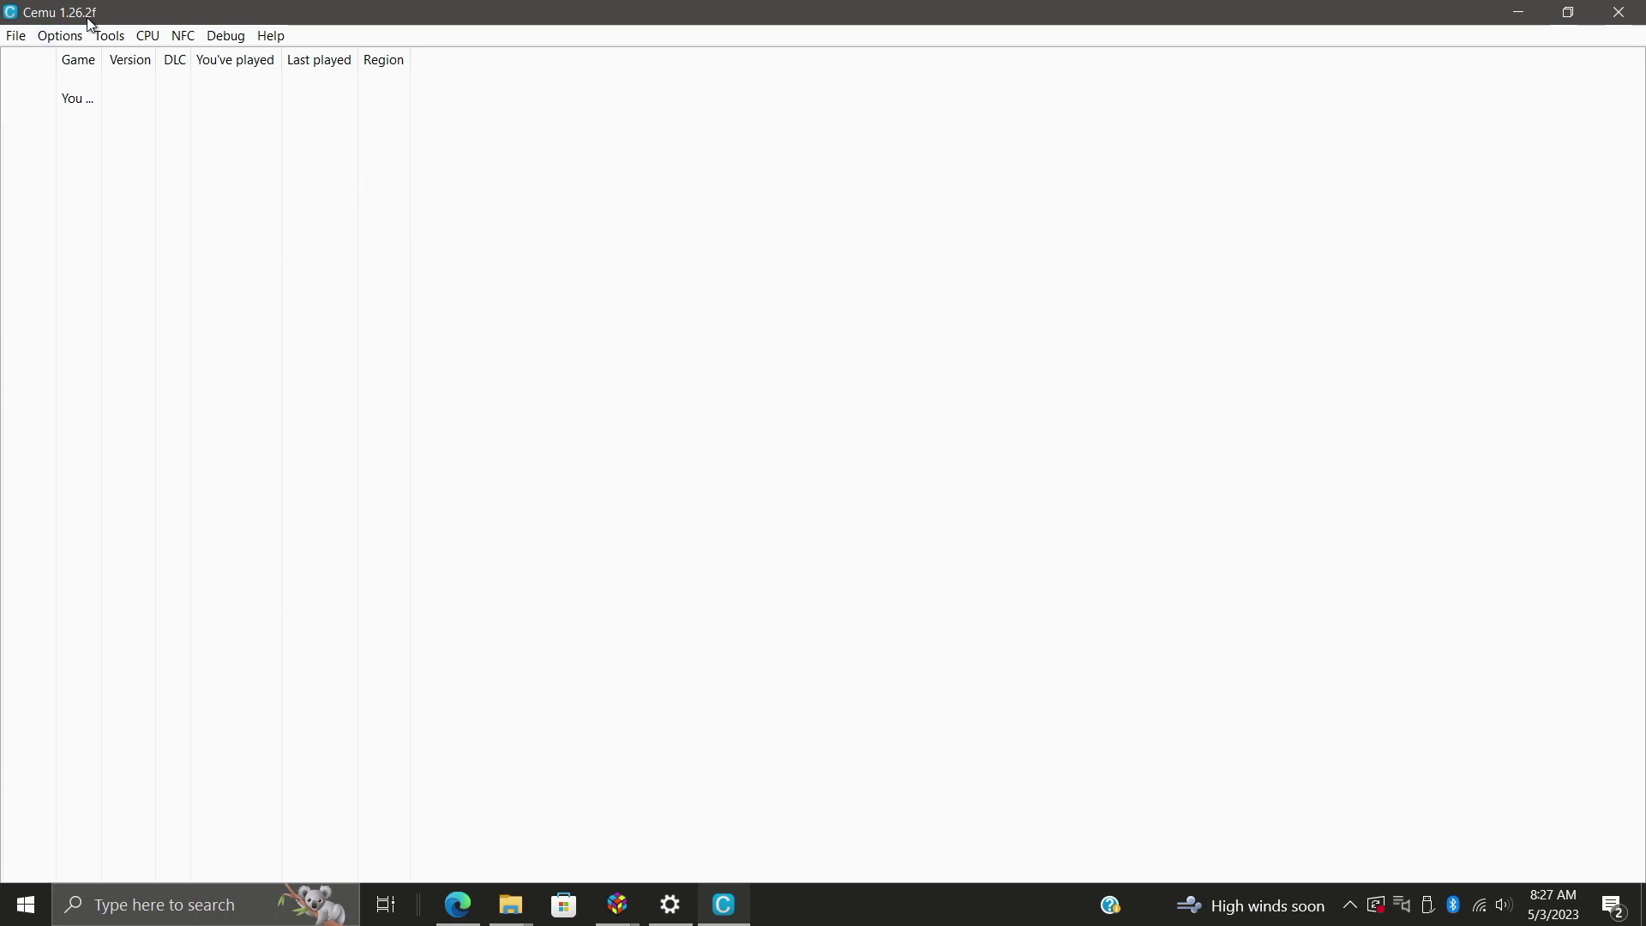
Set Cemu's emulated controller to Wii U Pro Controller in Input settings.
click(60, 34)
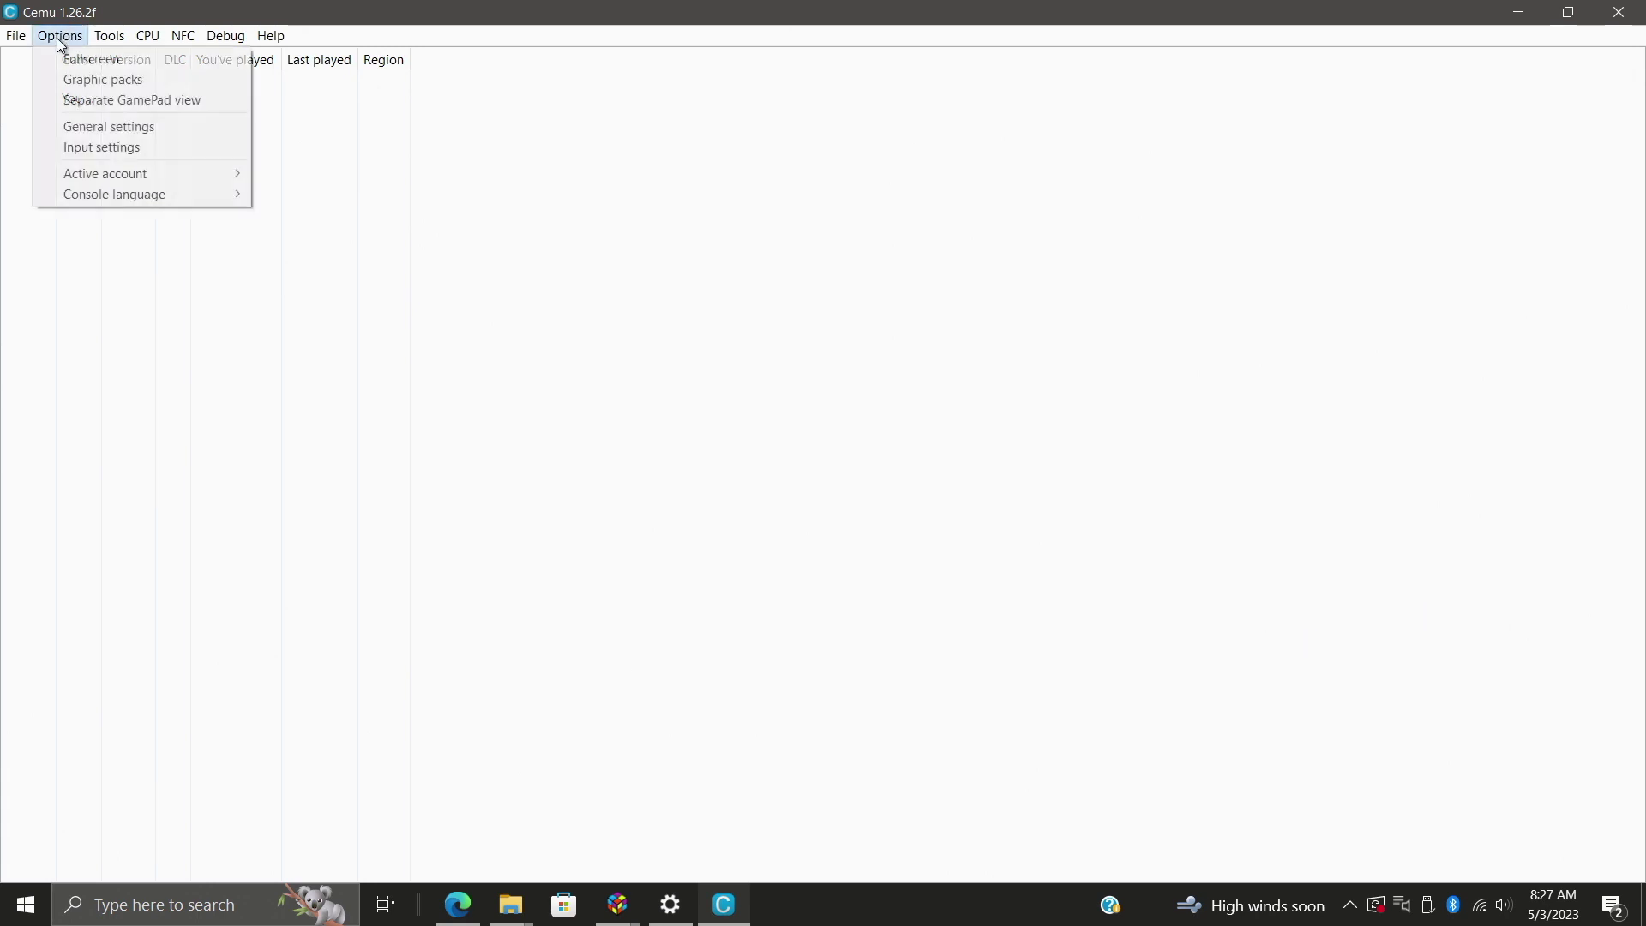
click(115, 148)
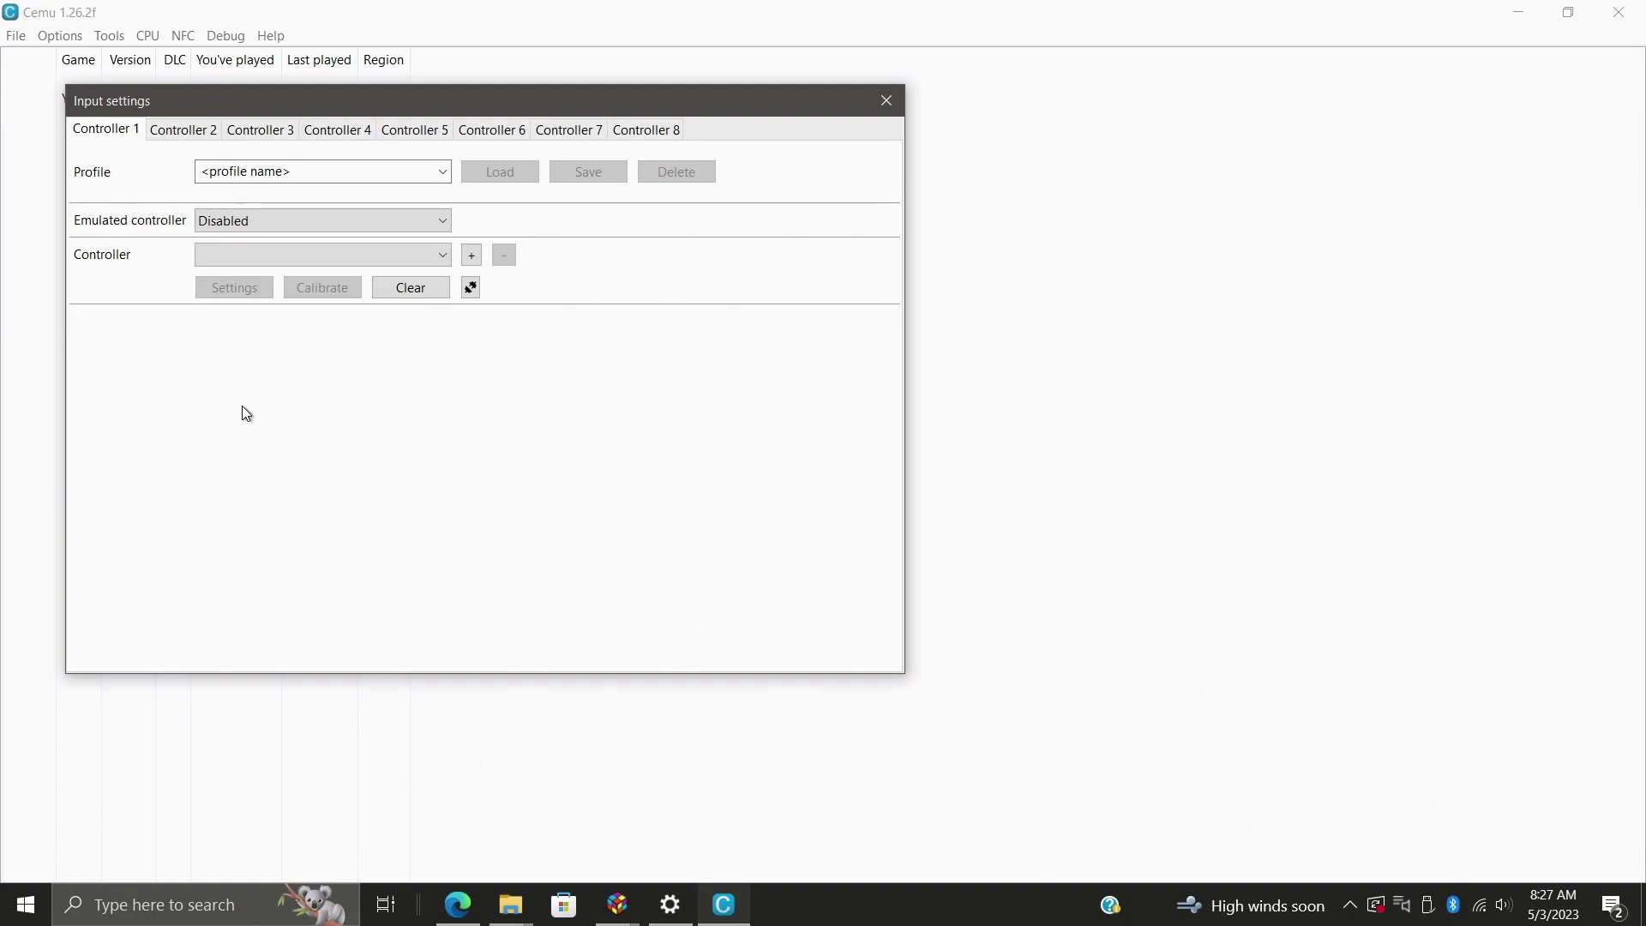
click(401, 220)
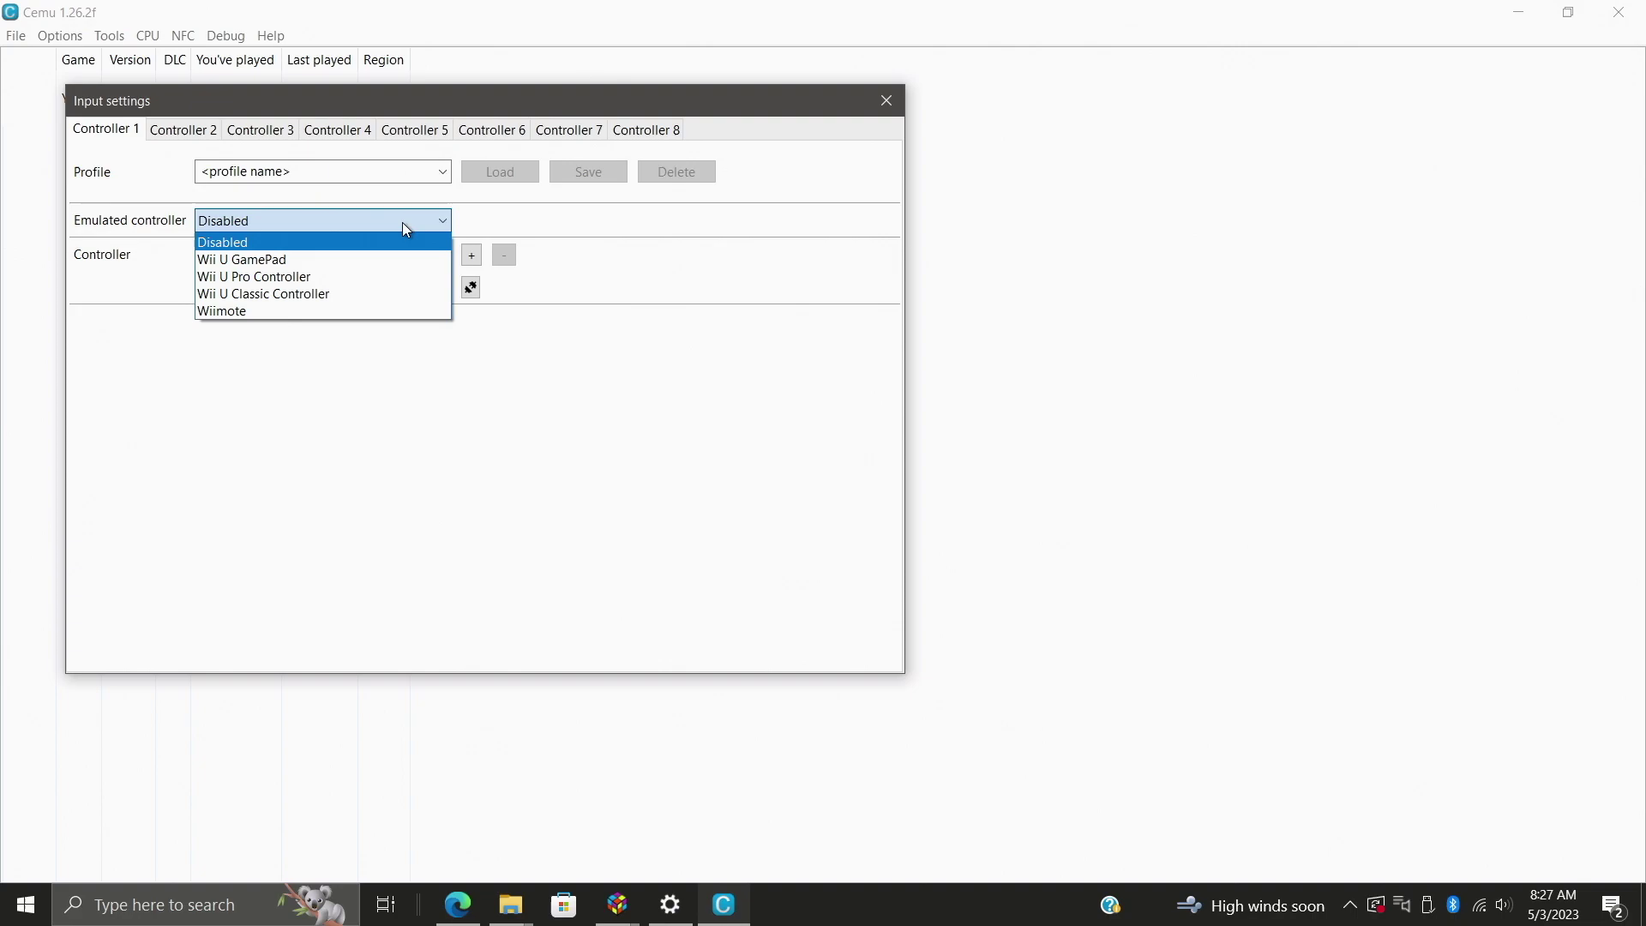
click(345, 276)
Add XInput Controller 1 as the input device and close Input settings.
click(444, 254)
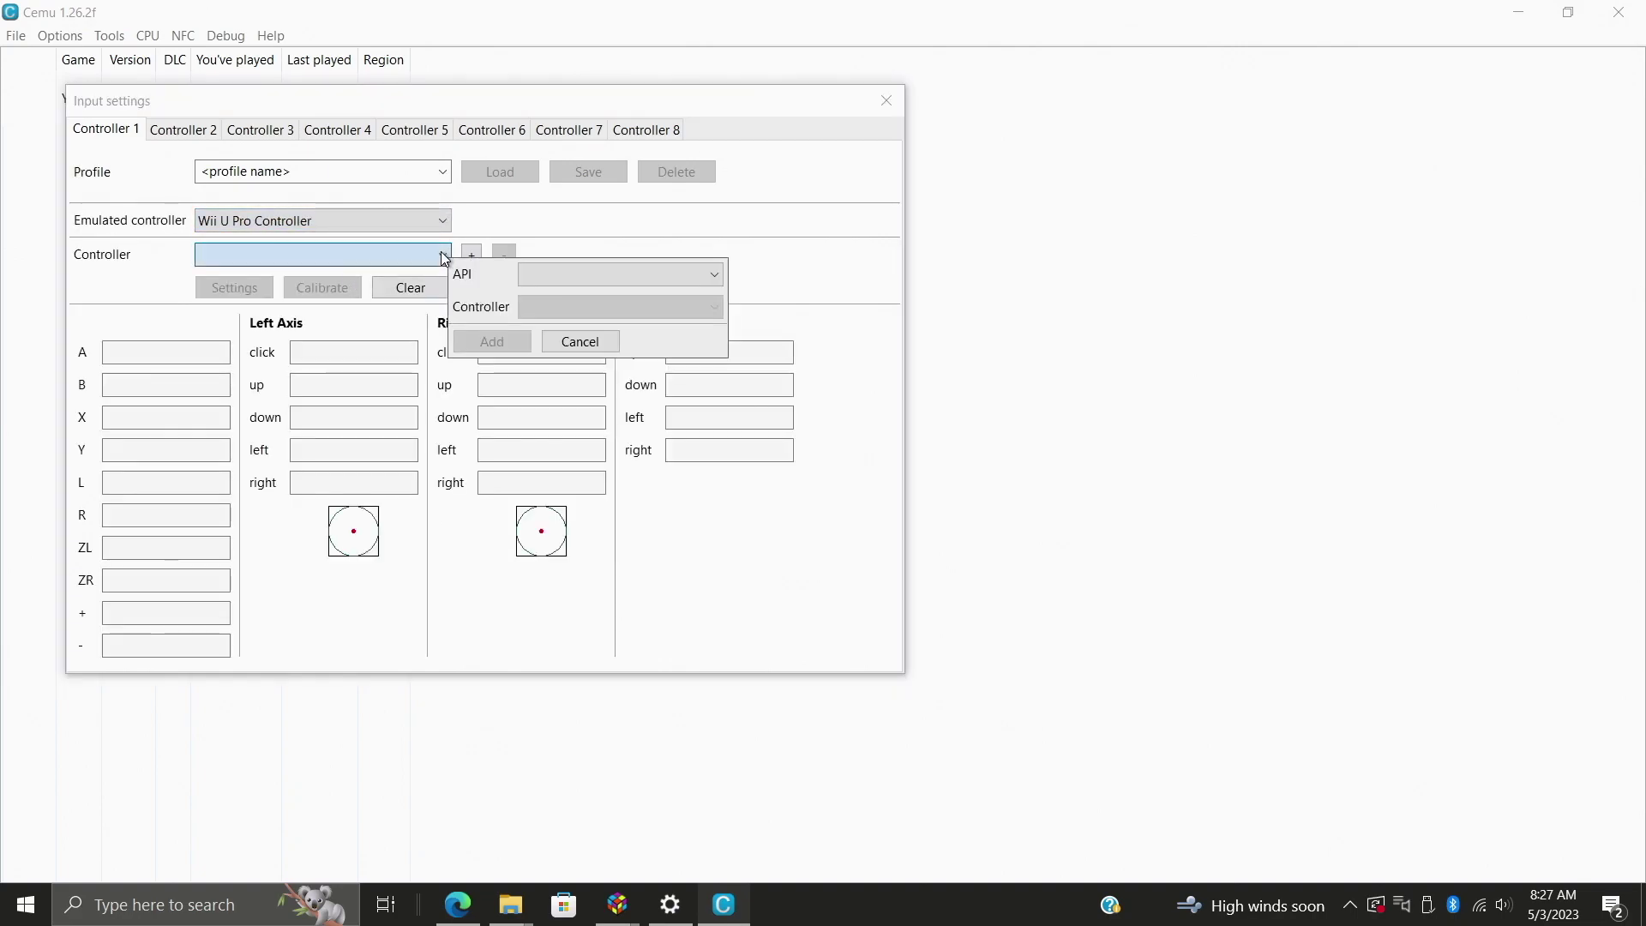
click(688, 277)
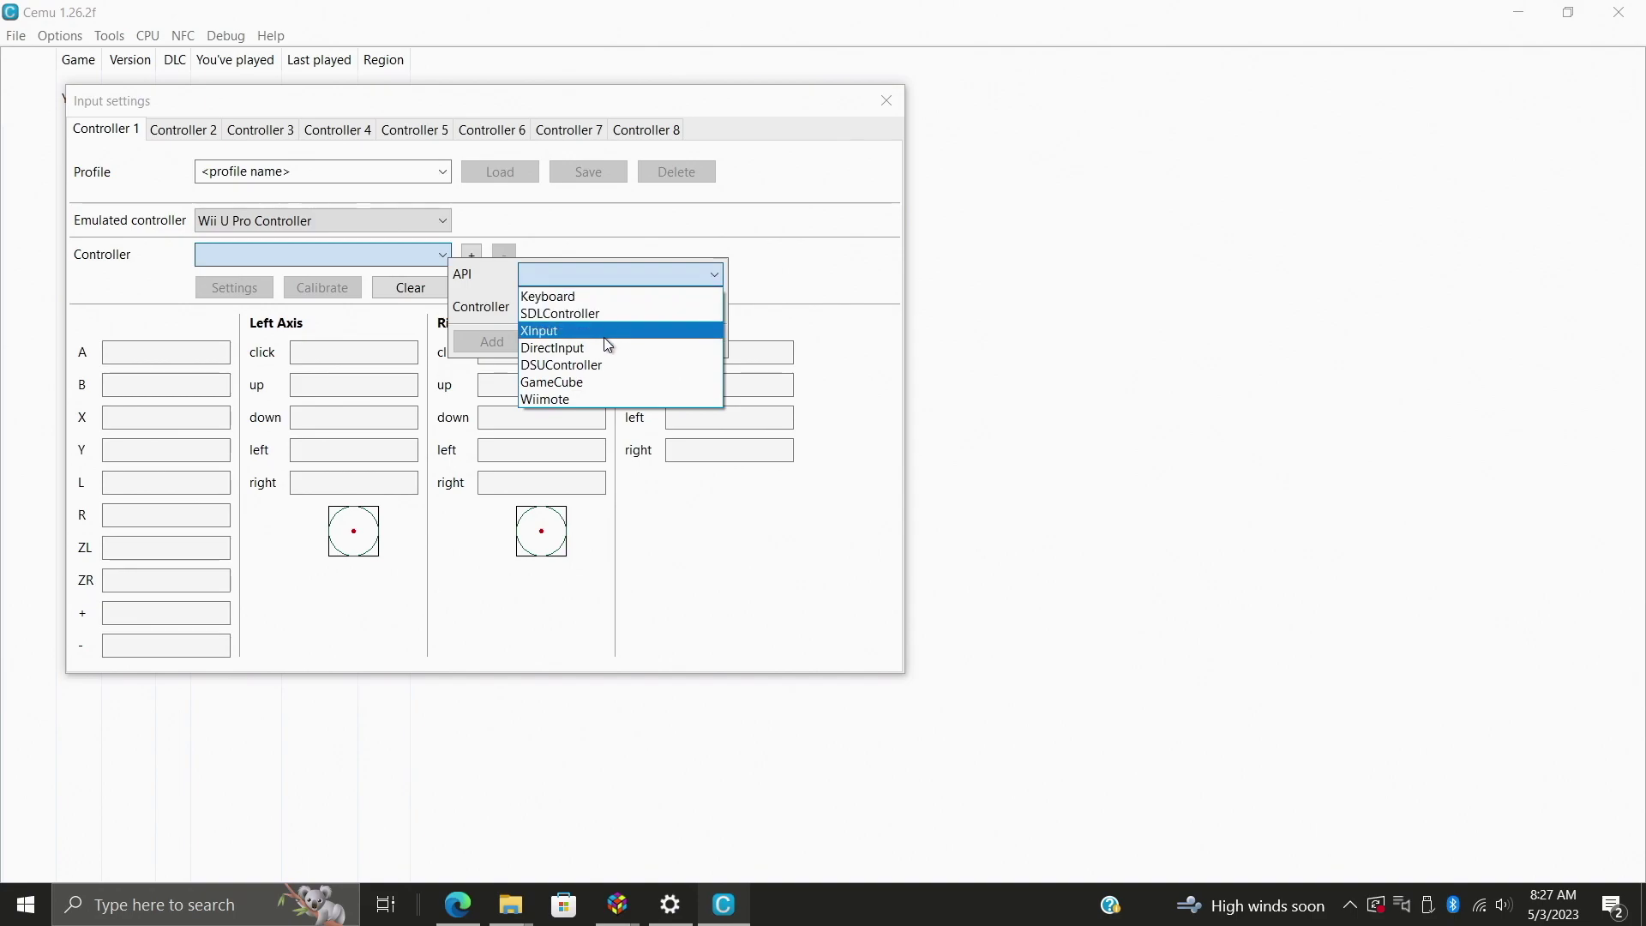
click(604, 325)
click(664, 307)
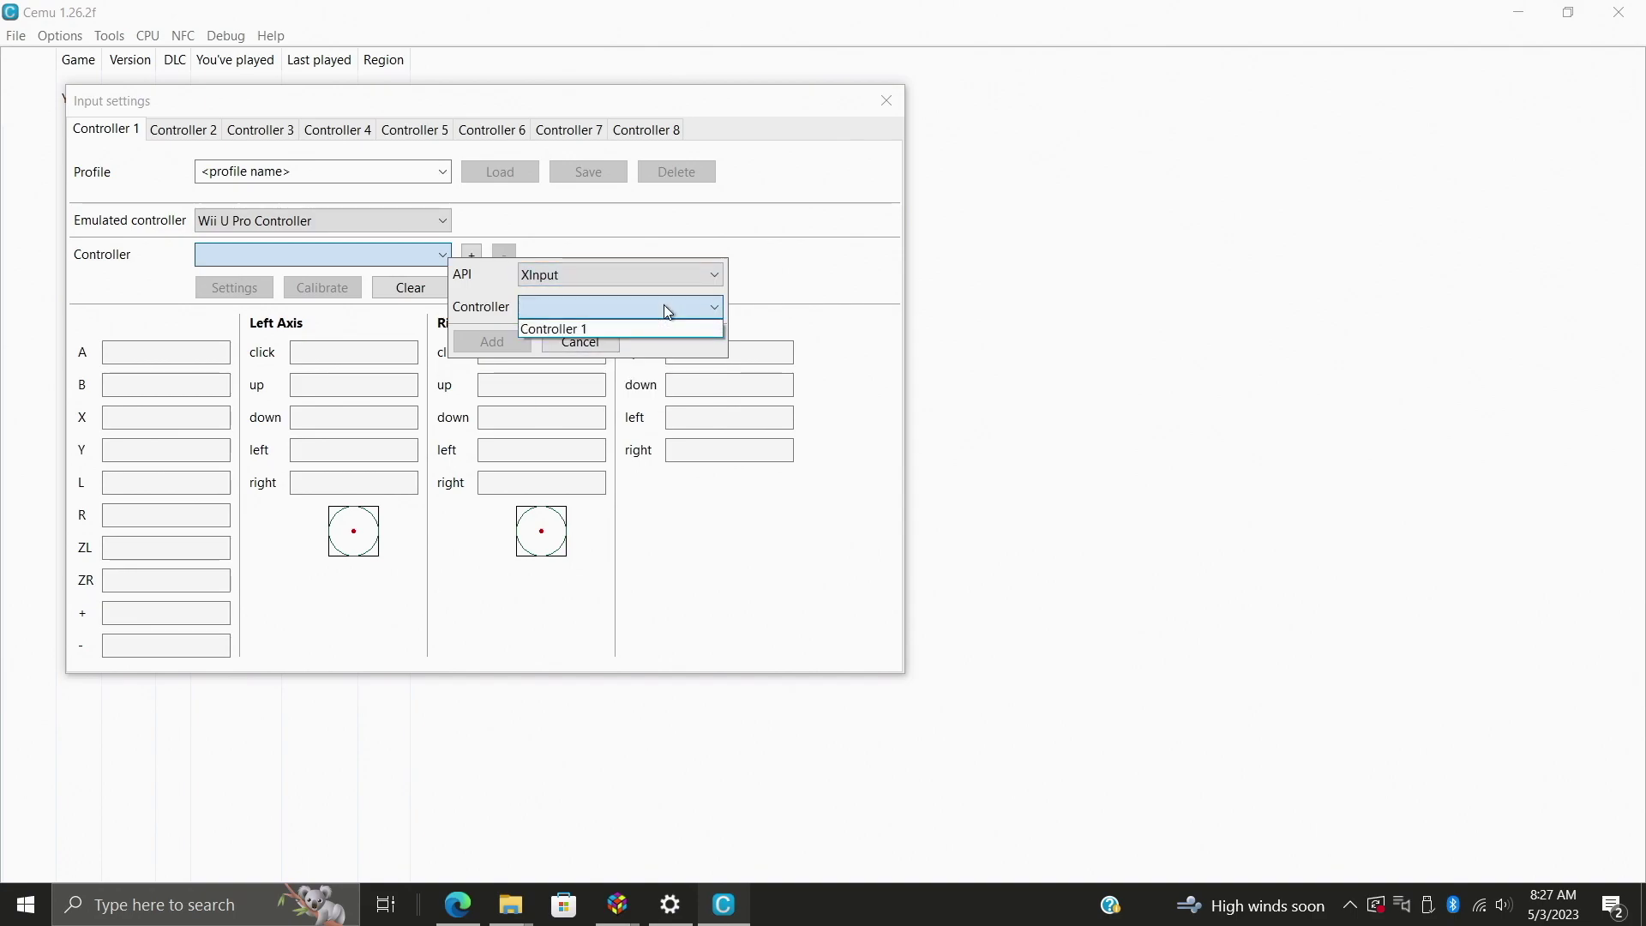
click(614, 329)
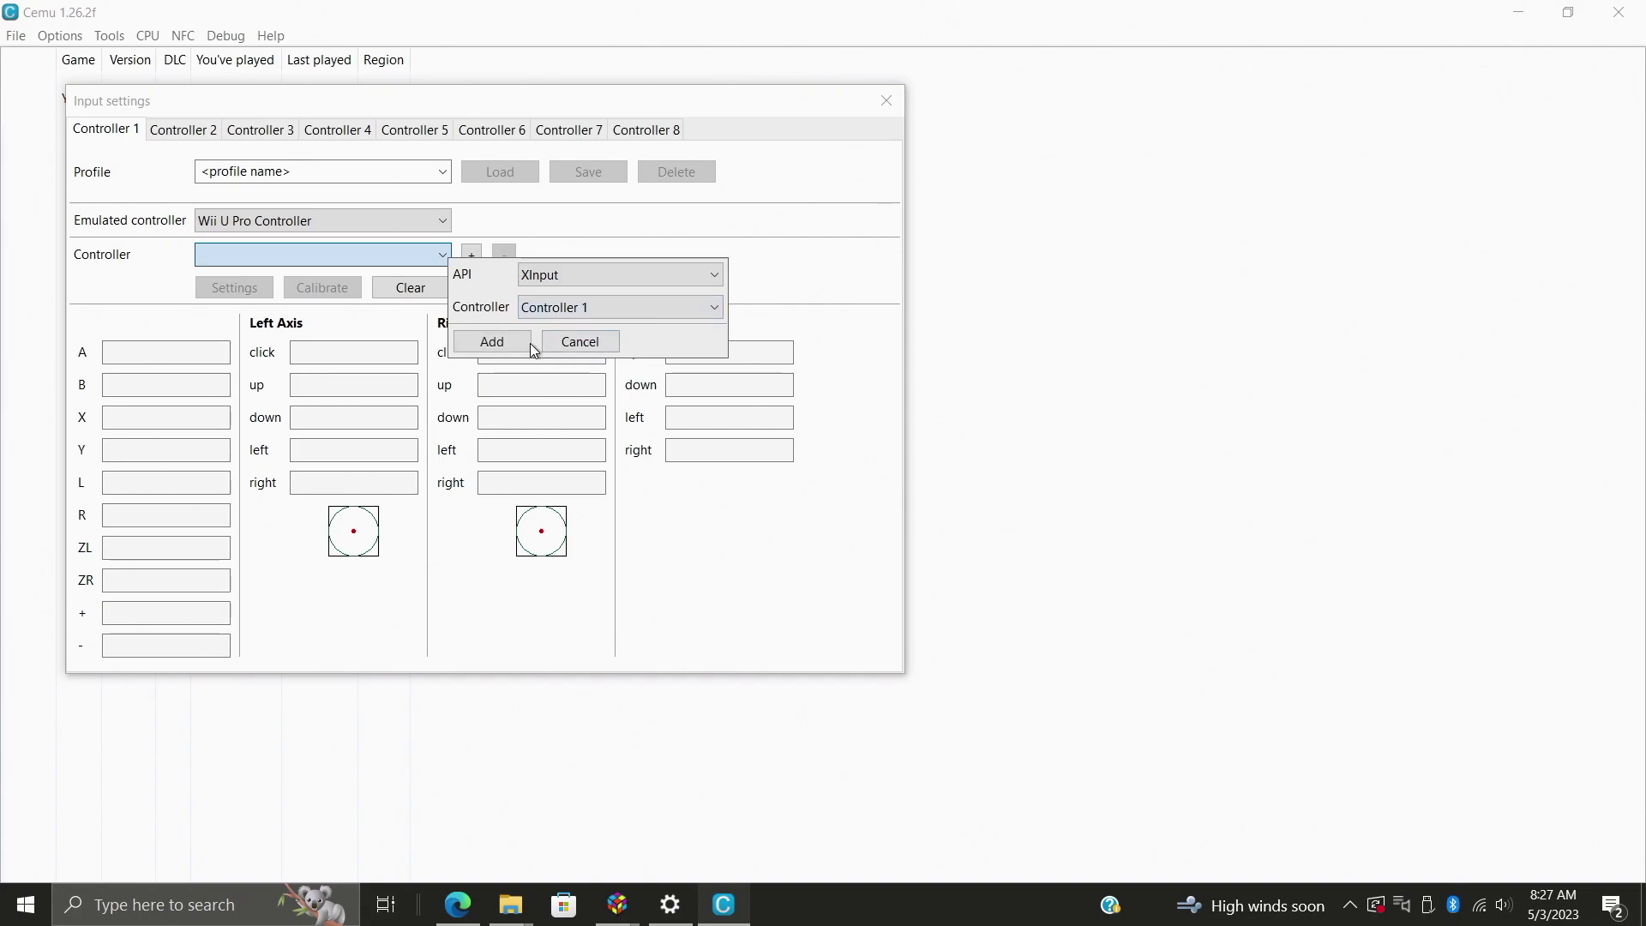
click(492, 341)
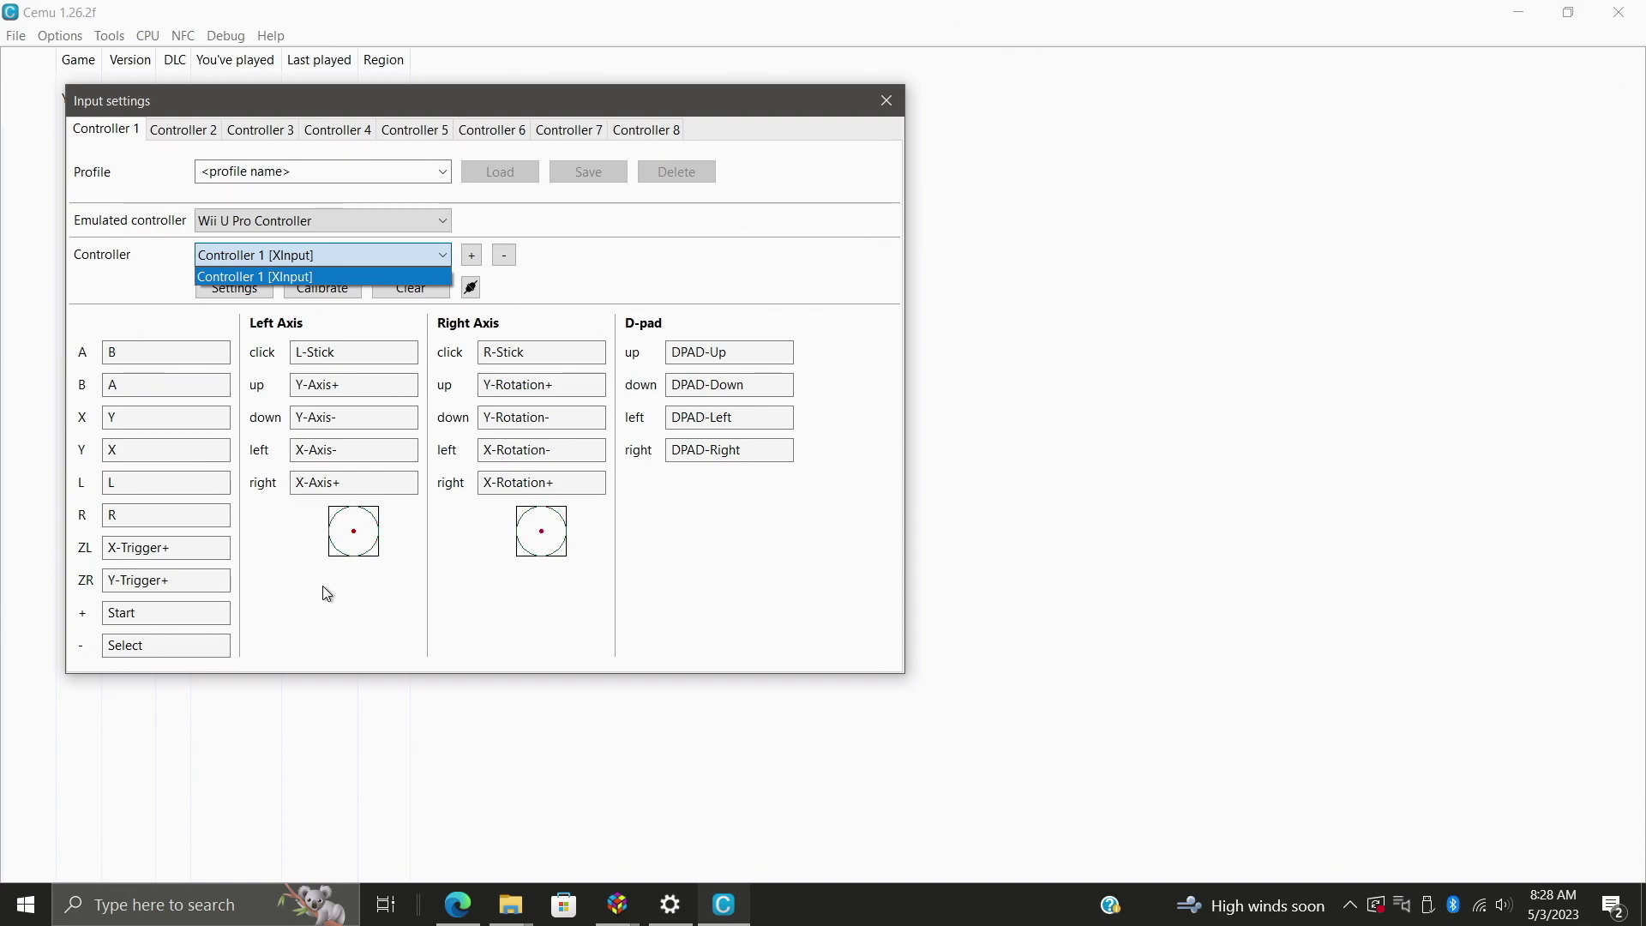
click(886, 101)
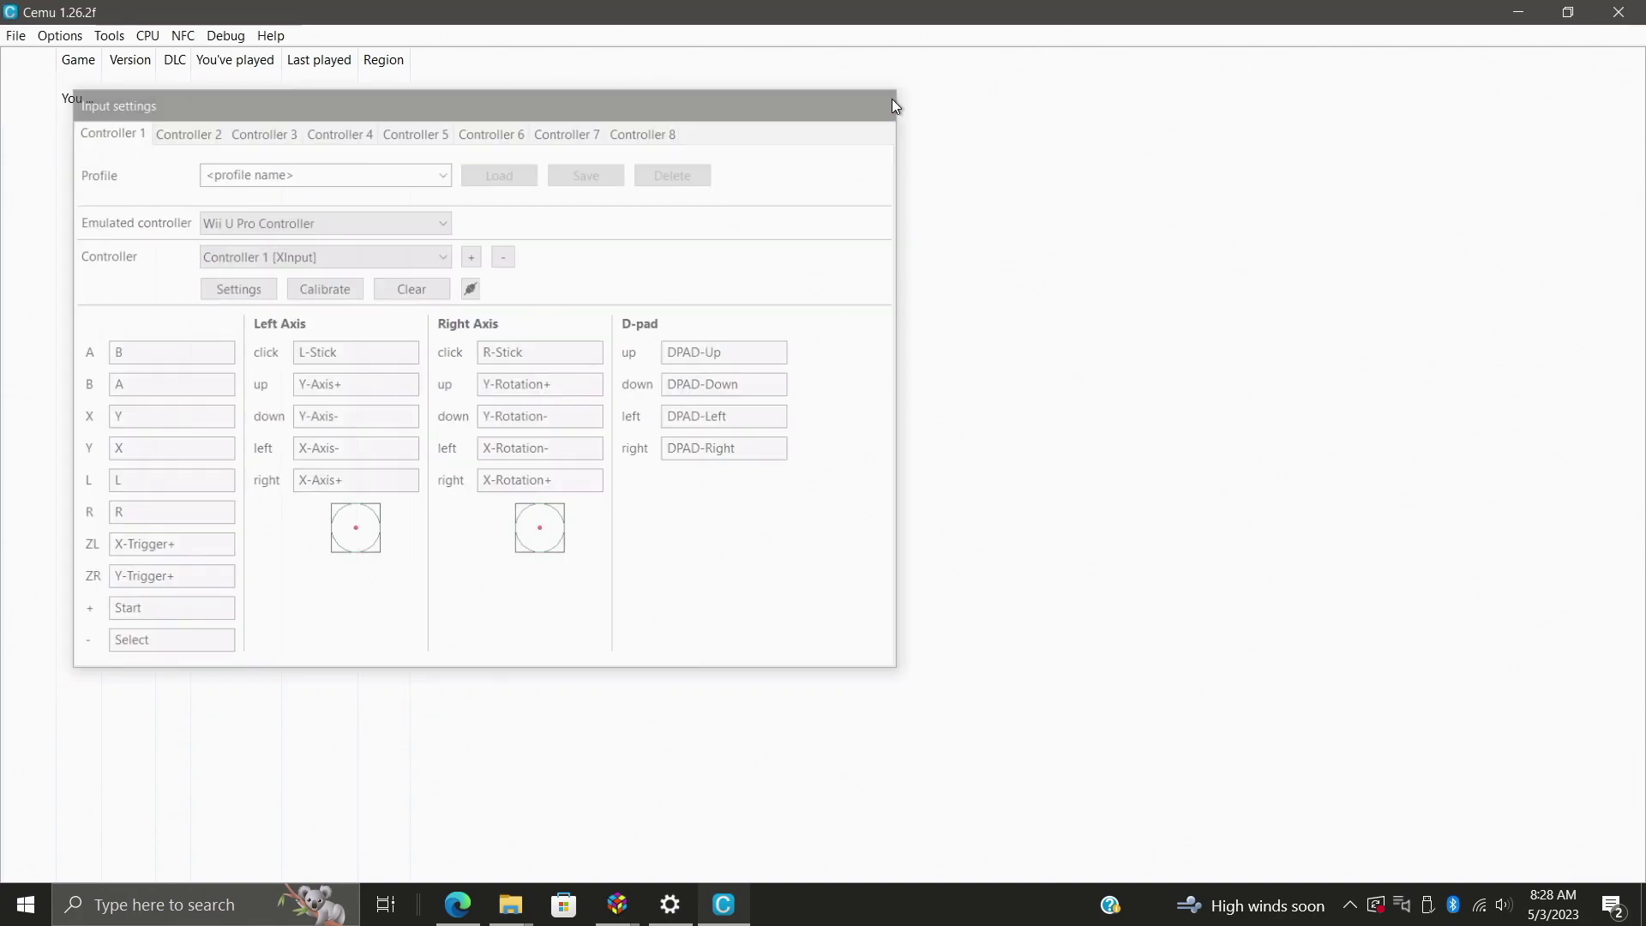
Close Cemu, point the LaunchBox entry at Emulators\cemu_1.26.2\Cemu.exe, and select Nintendo Wii U platform.
click(1621, 13)
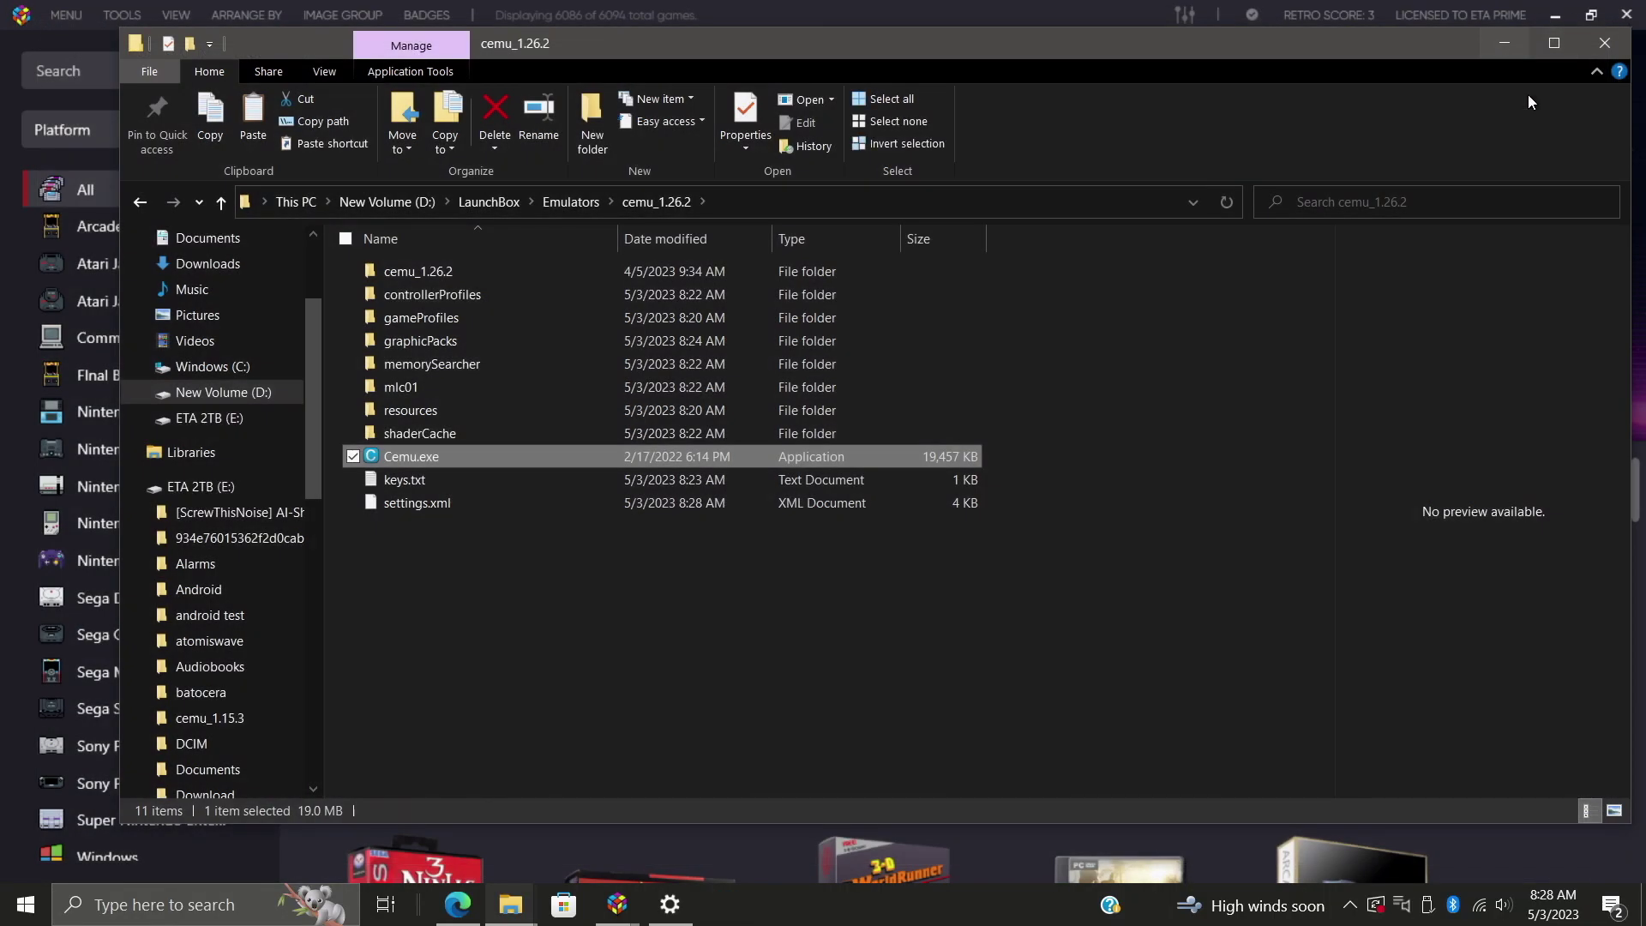
click(1508, 50)
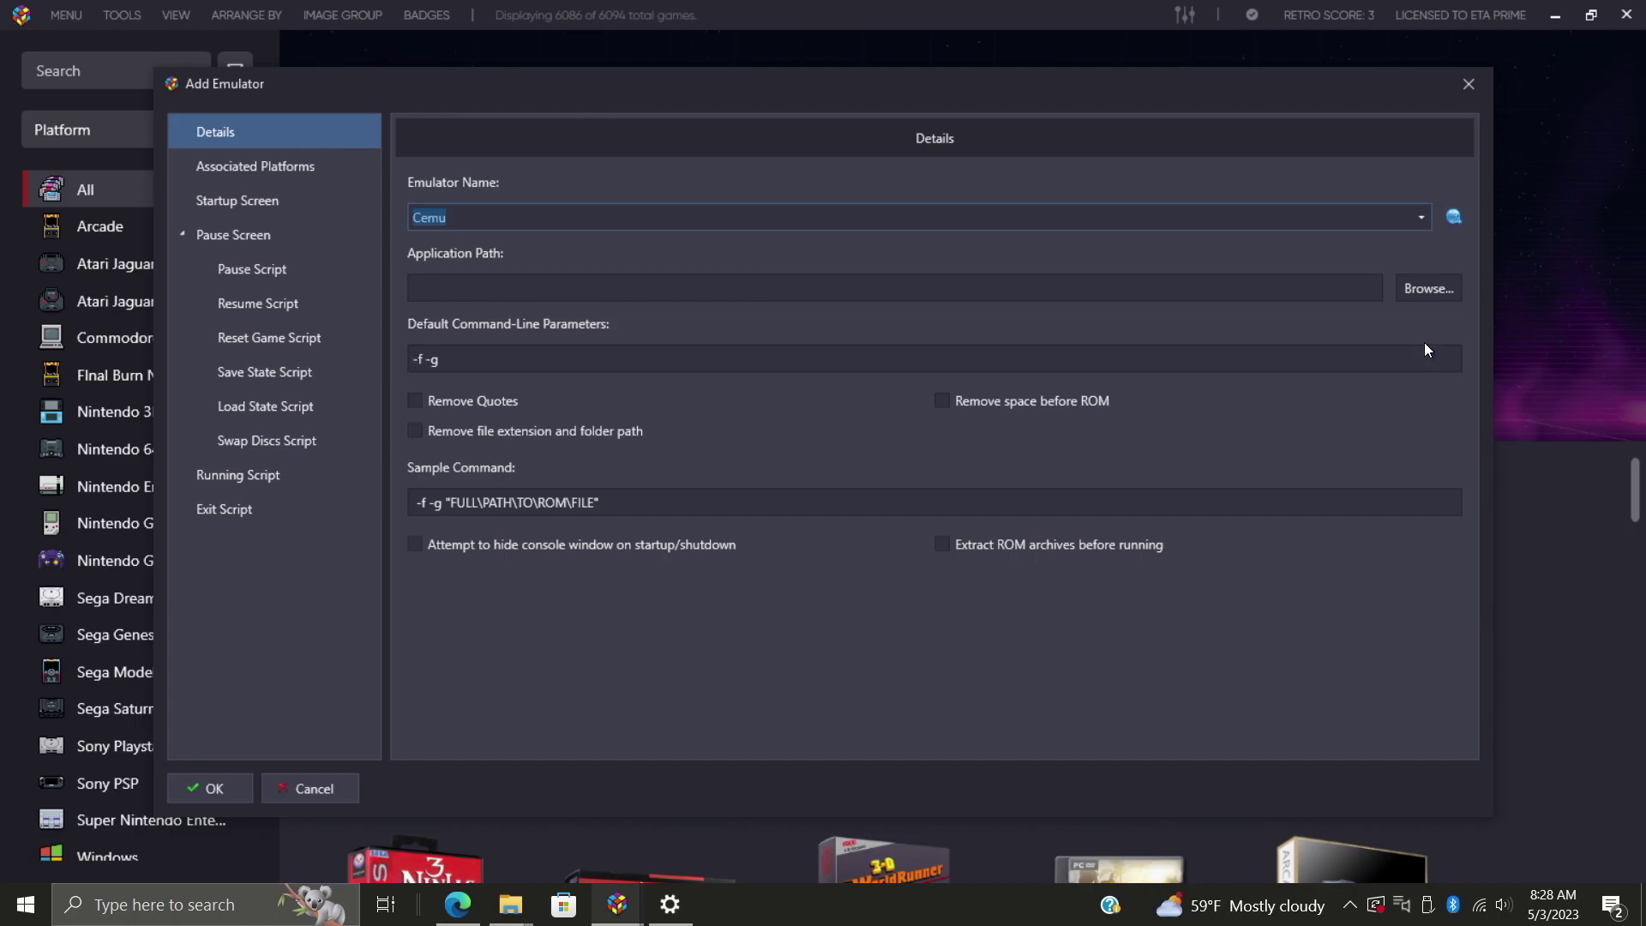
click(1427, 292)
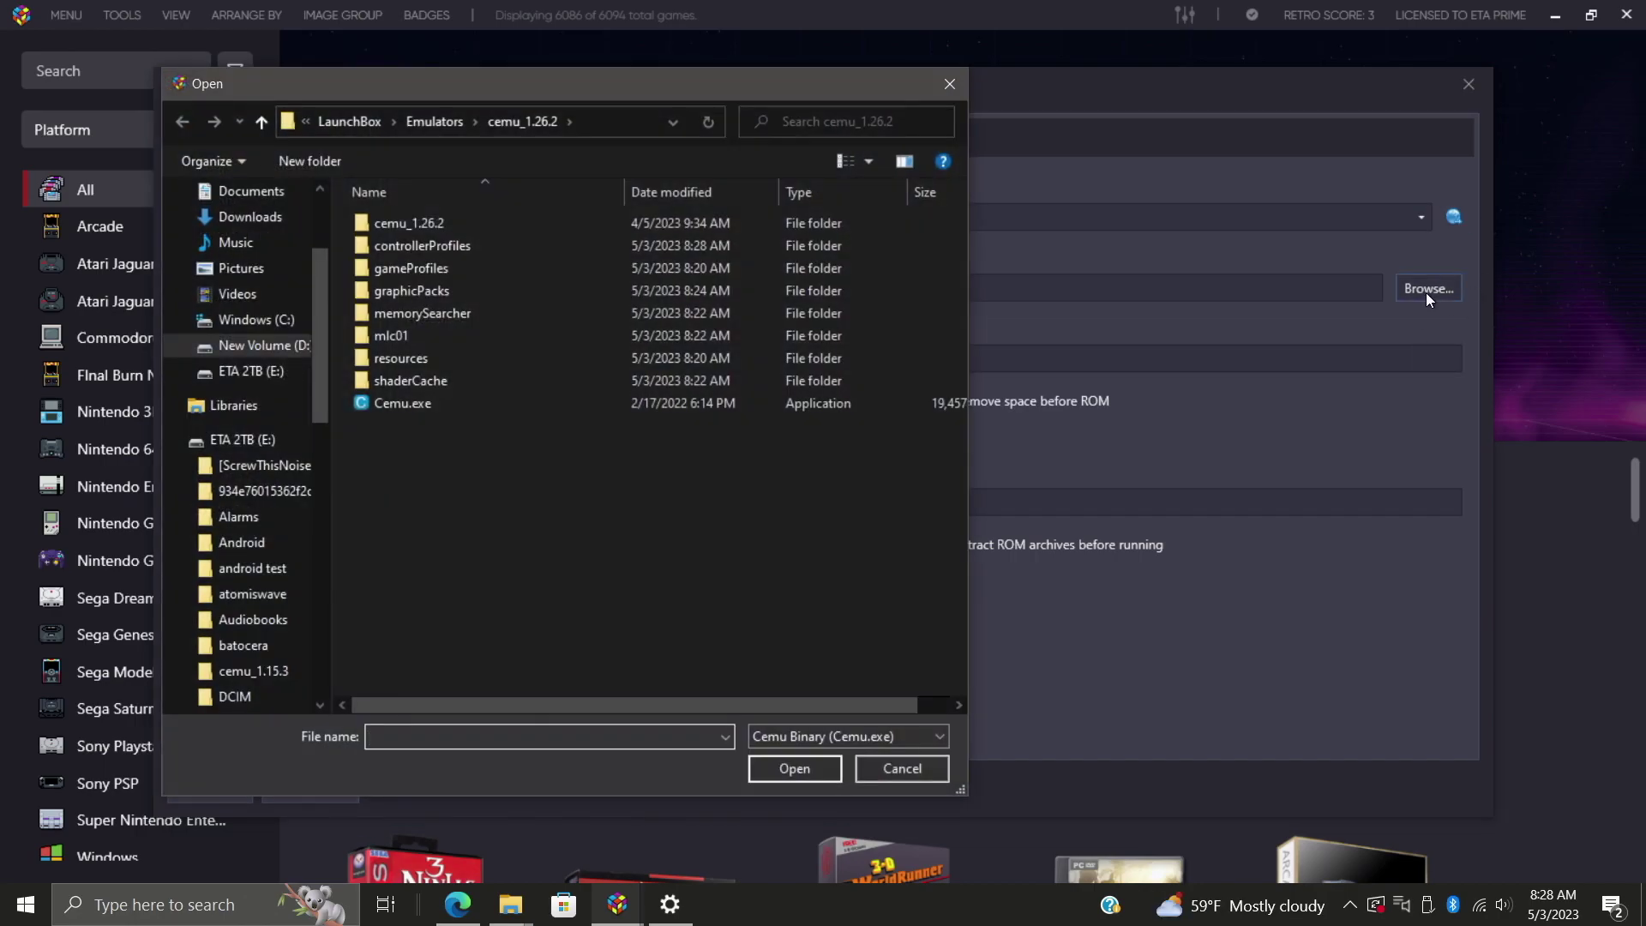
click(431, 122)
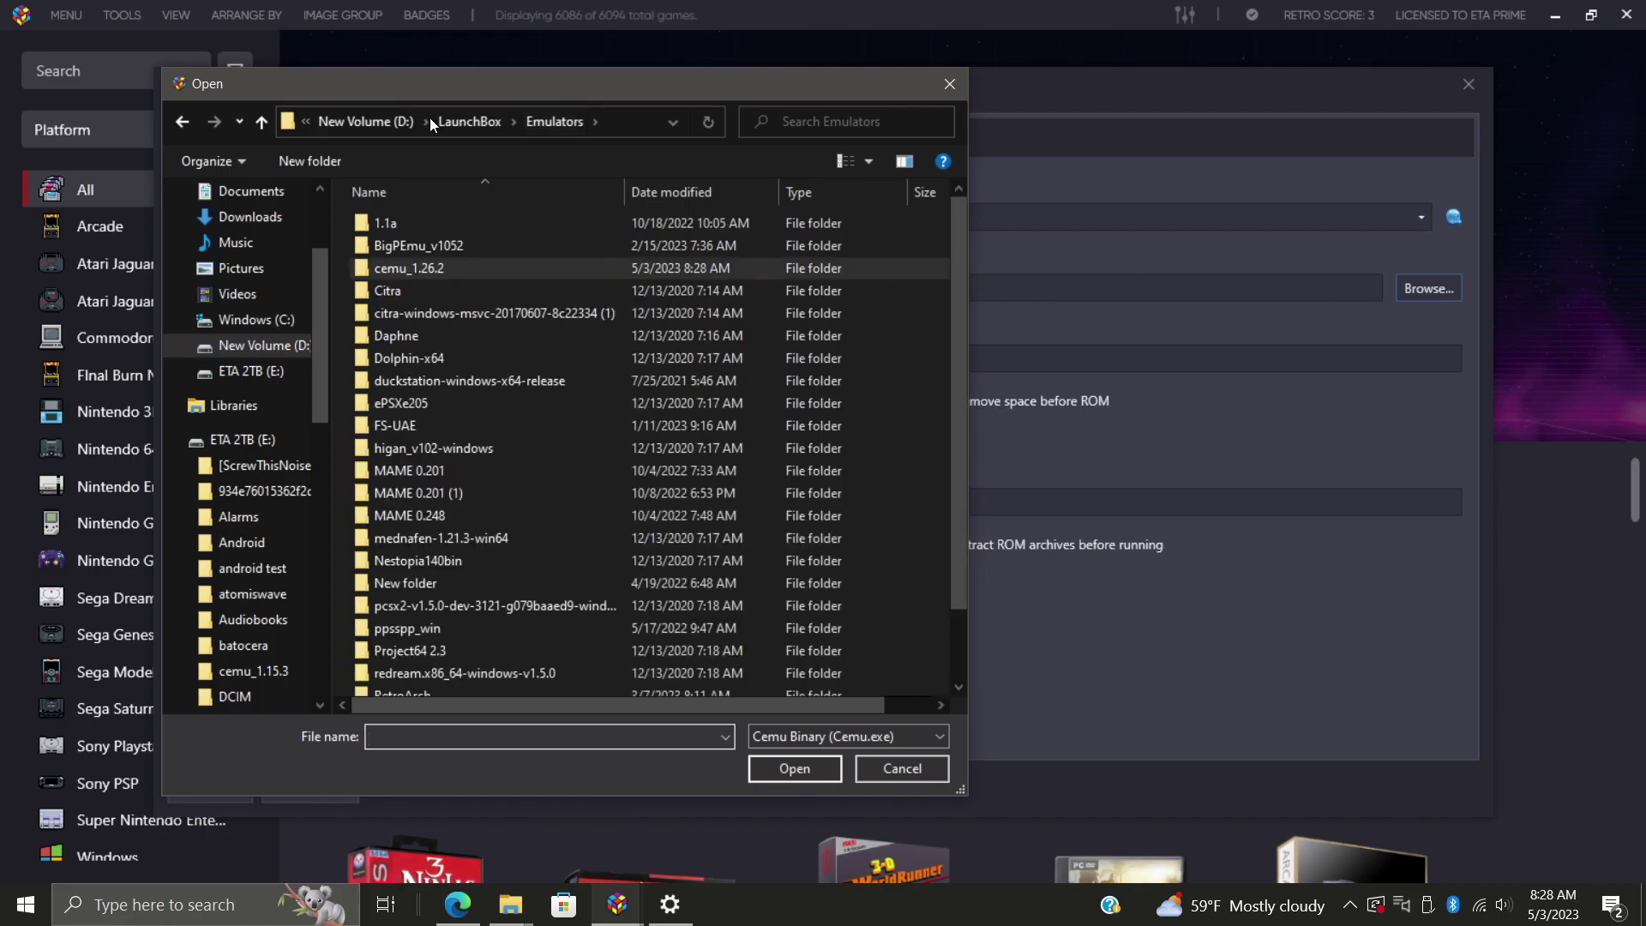
click(418, 272)
double_click(418, 272)
click(443, 403)
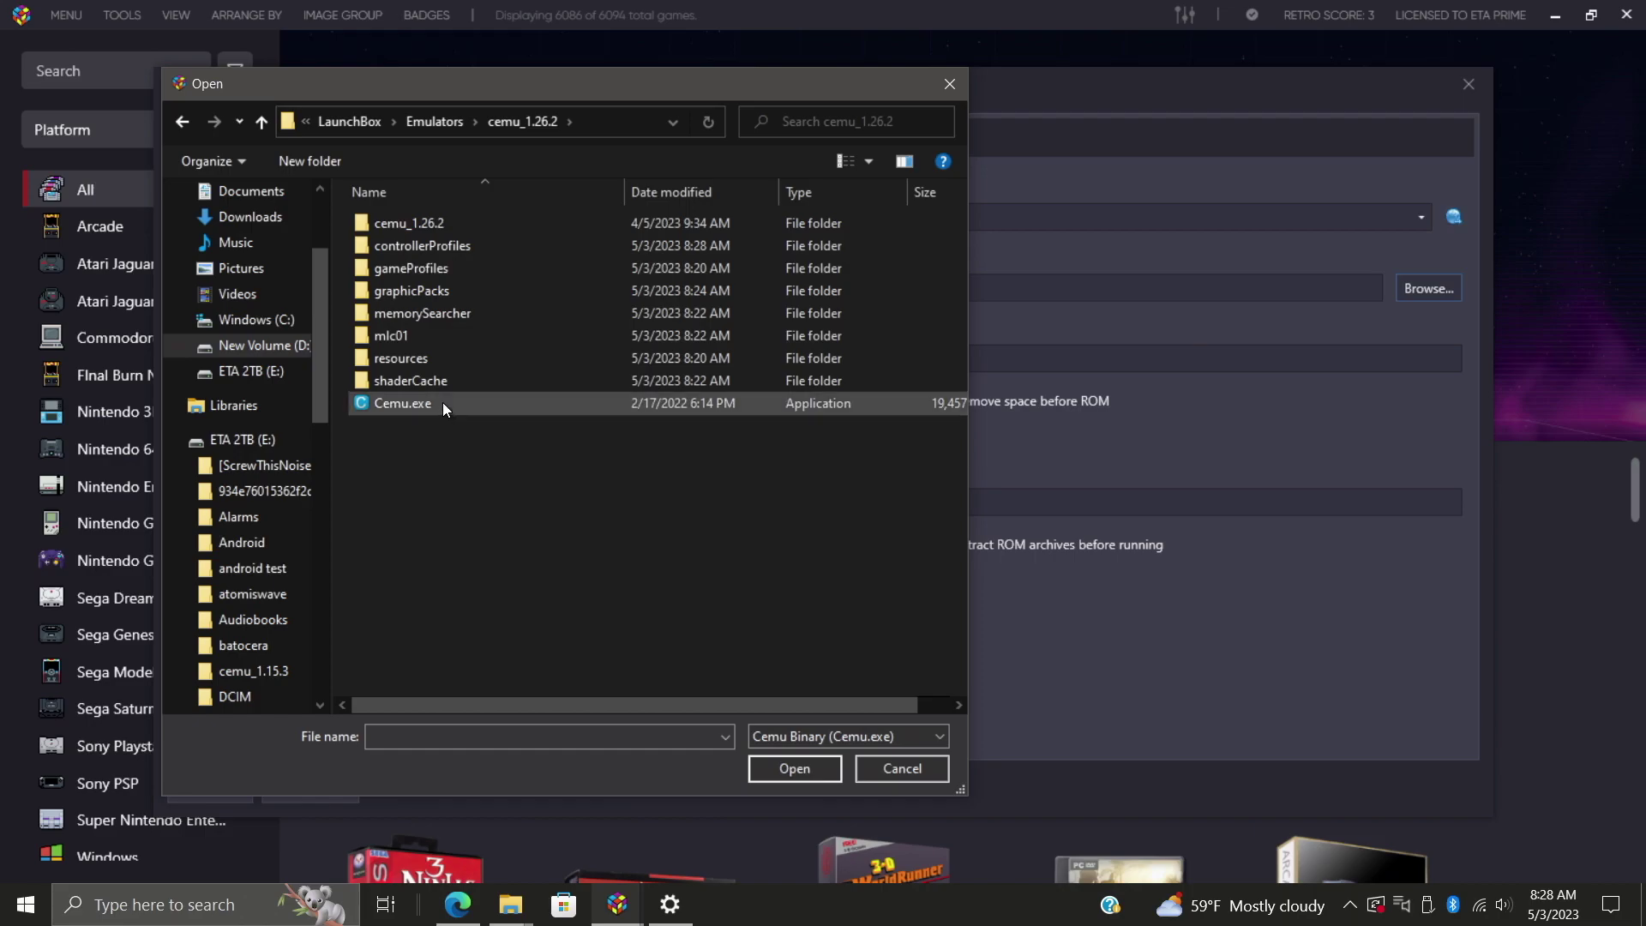
double_click(444, 404)
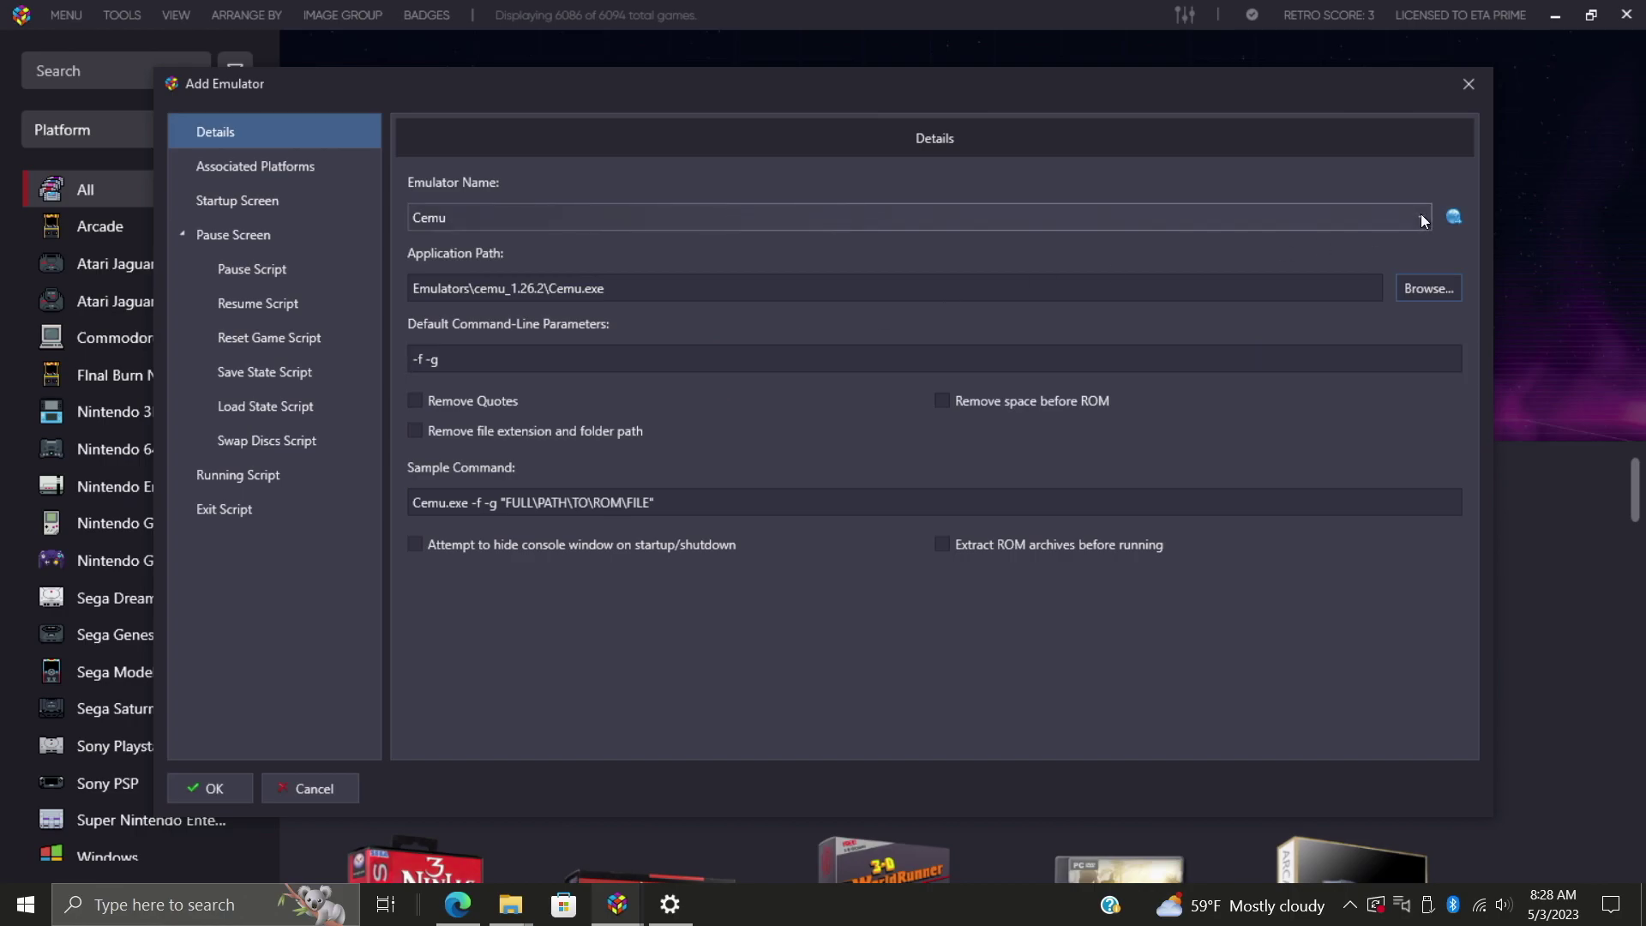
click(294, 171)
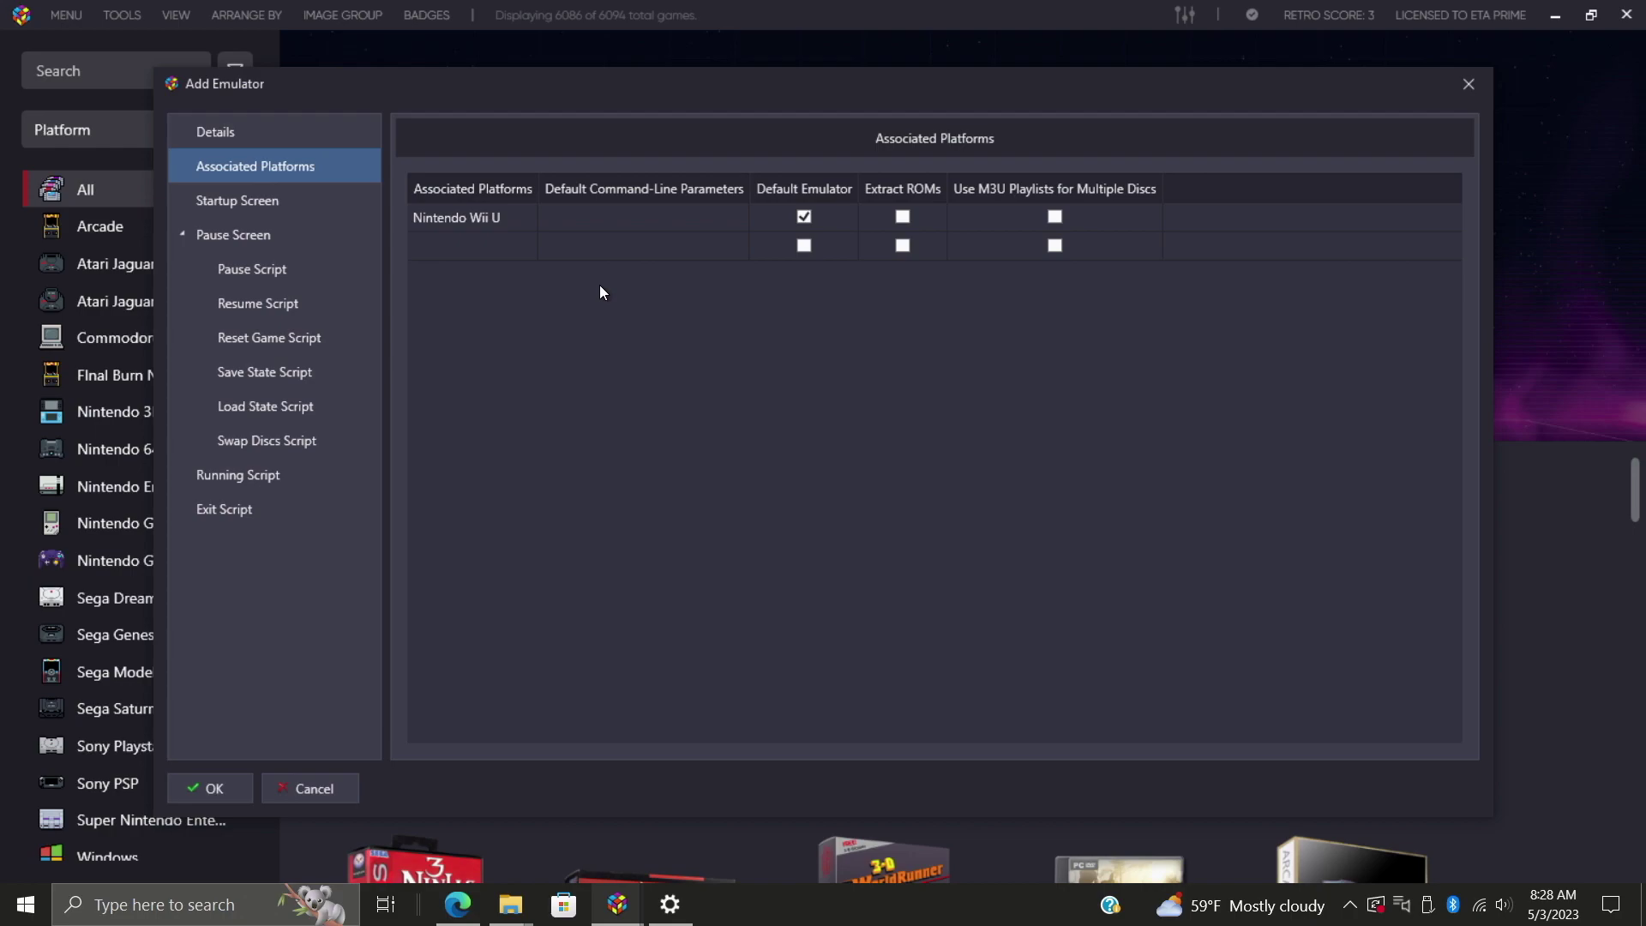
click(804, 219)
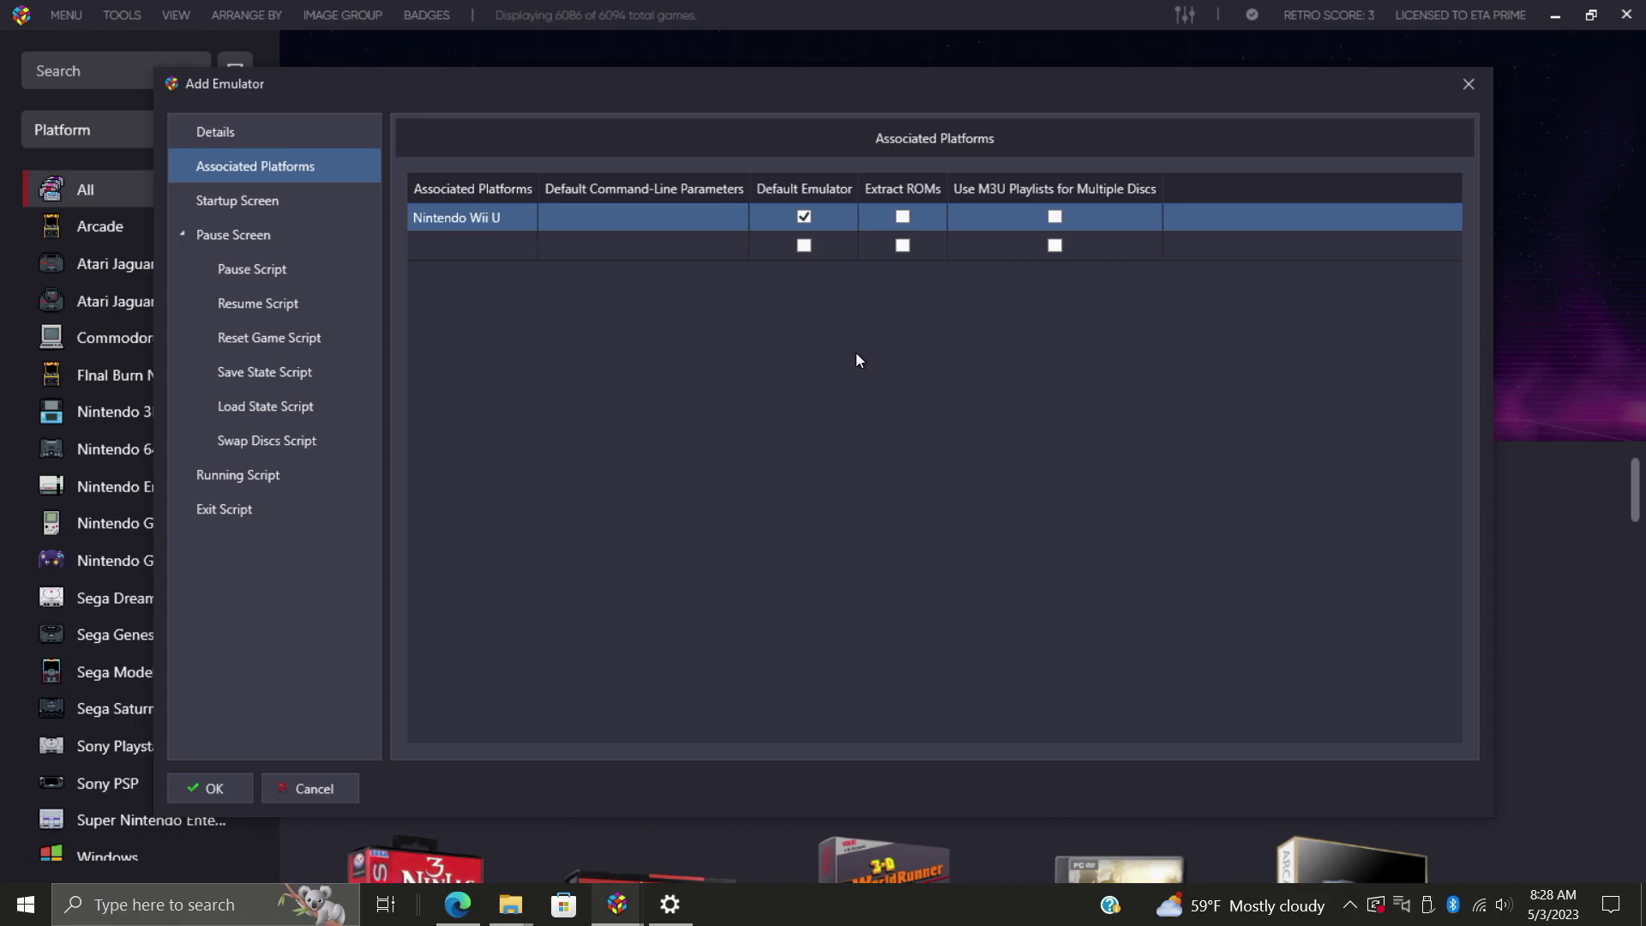
Save the Cemu emulator entry, close Manage Emulators, and start the ROM Files import wizard.
click(220, 793)
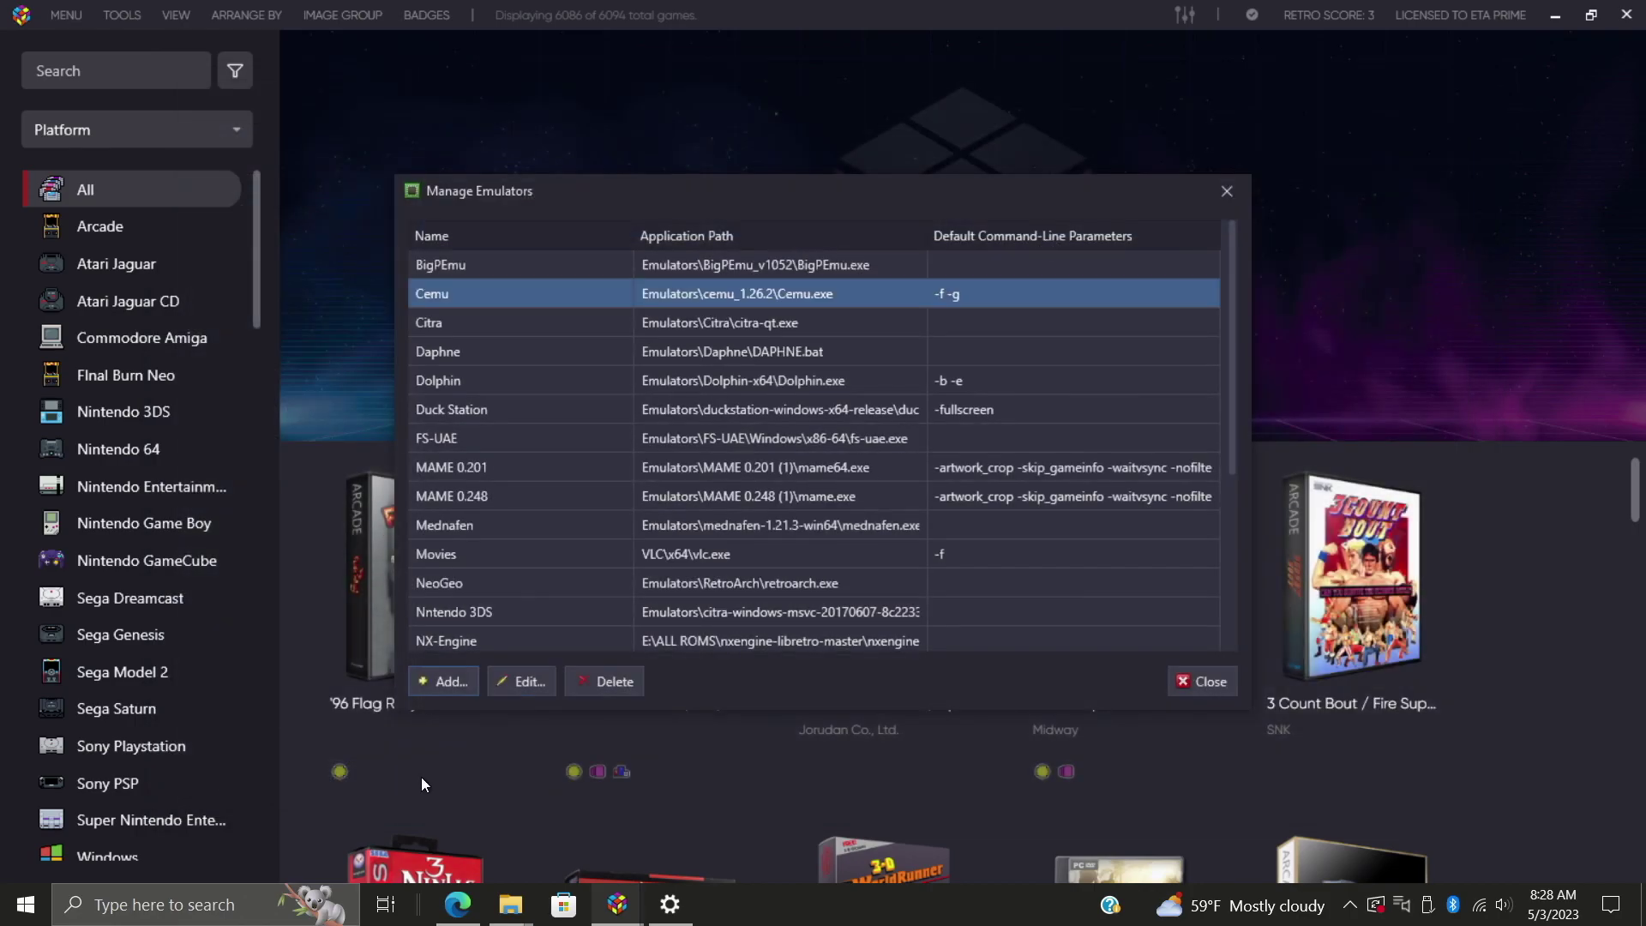
click(1221, 682)
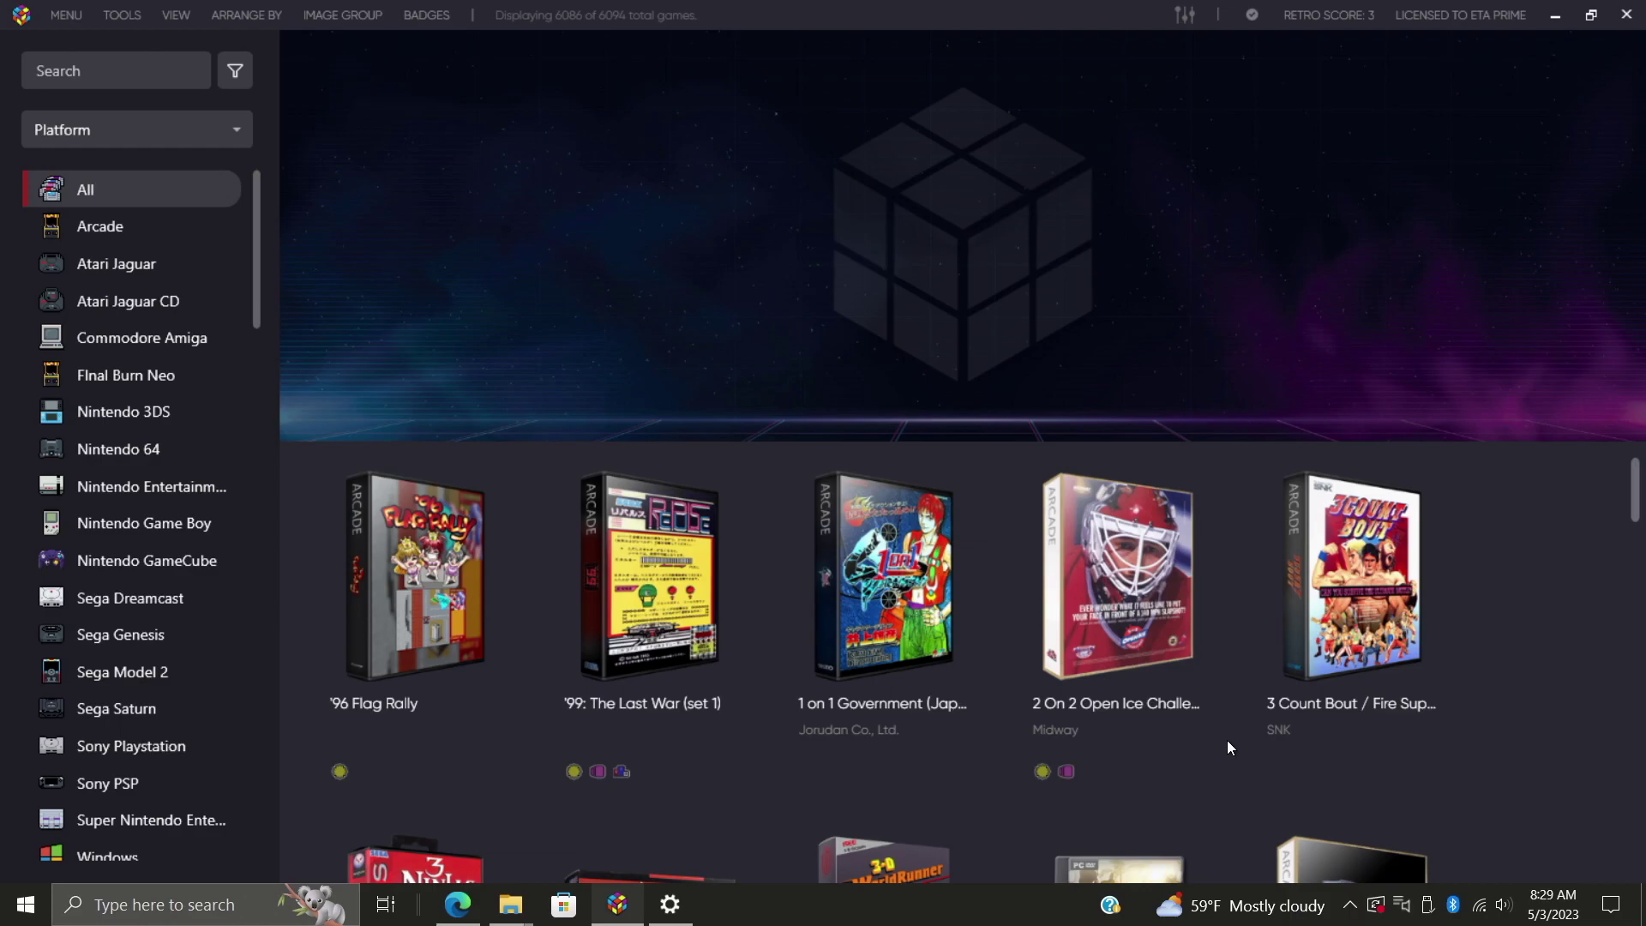
click(122, 16)
mouse_move(151, 44)
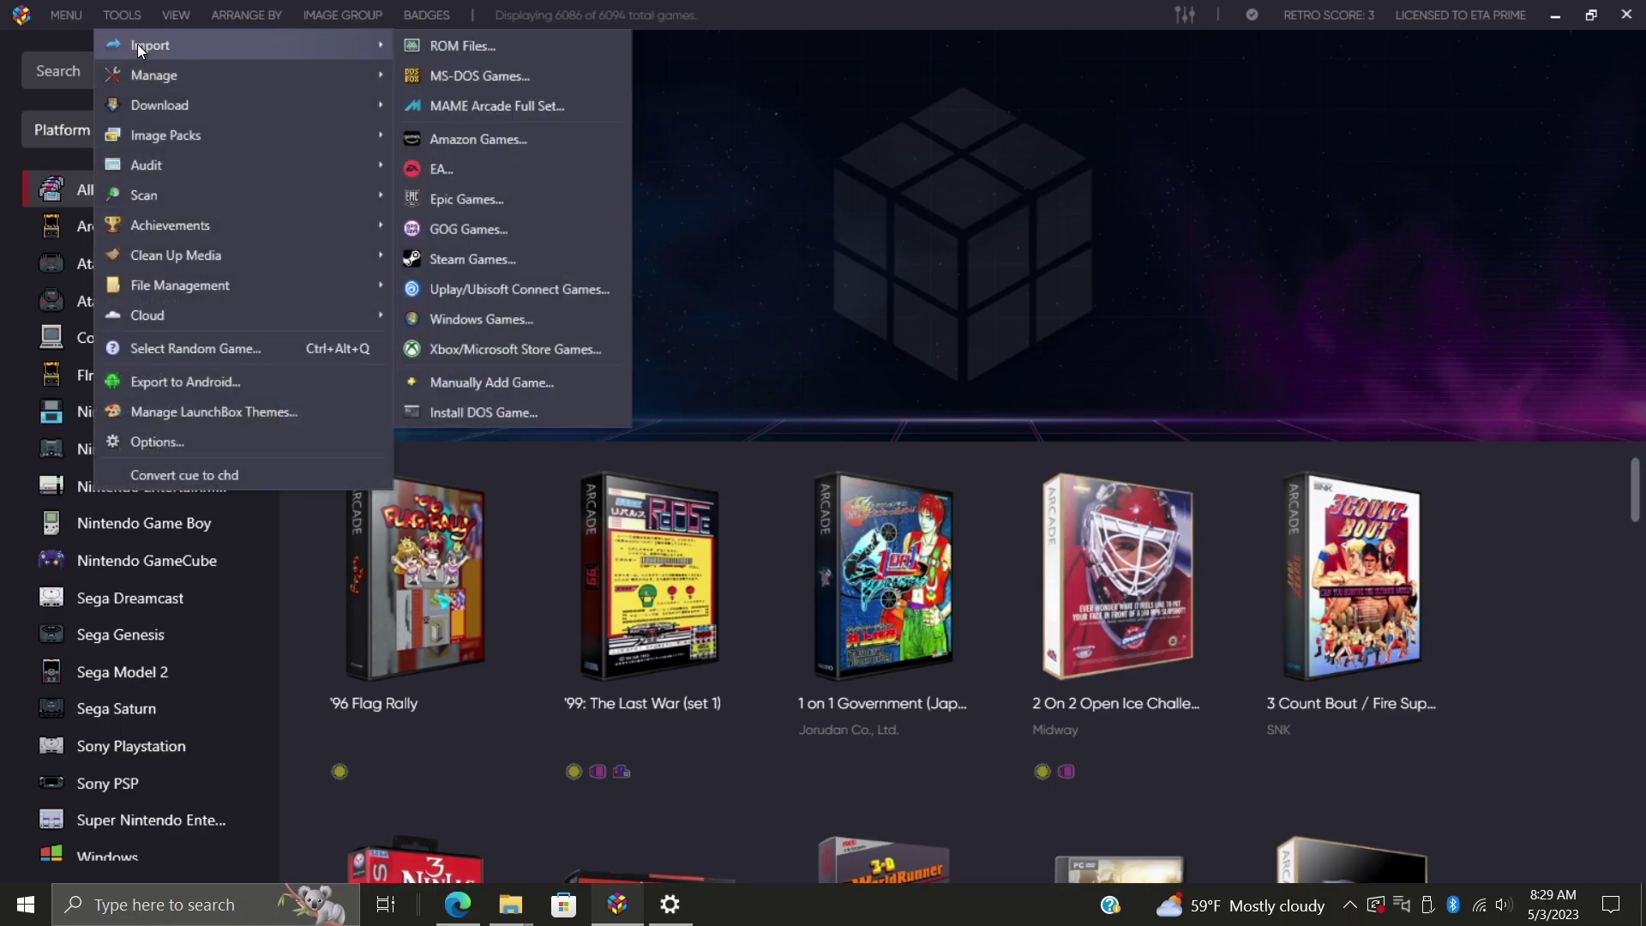
click(443, 46)
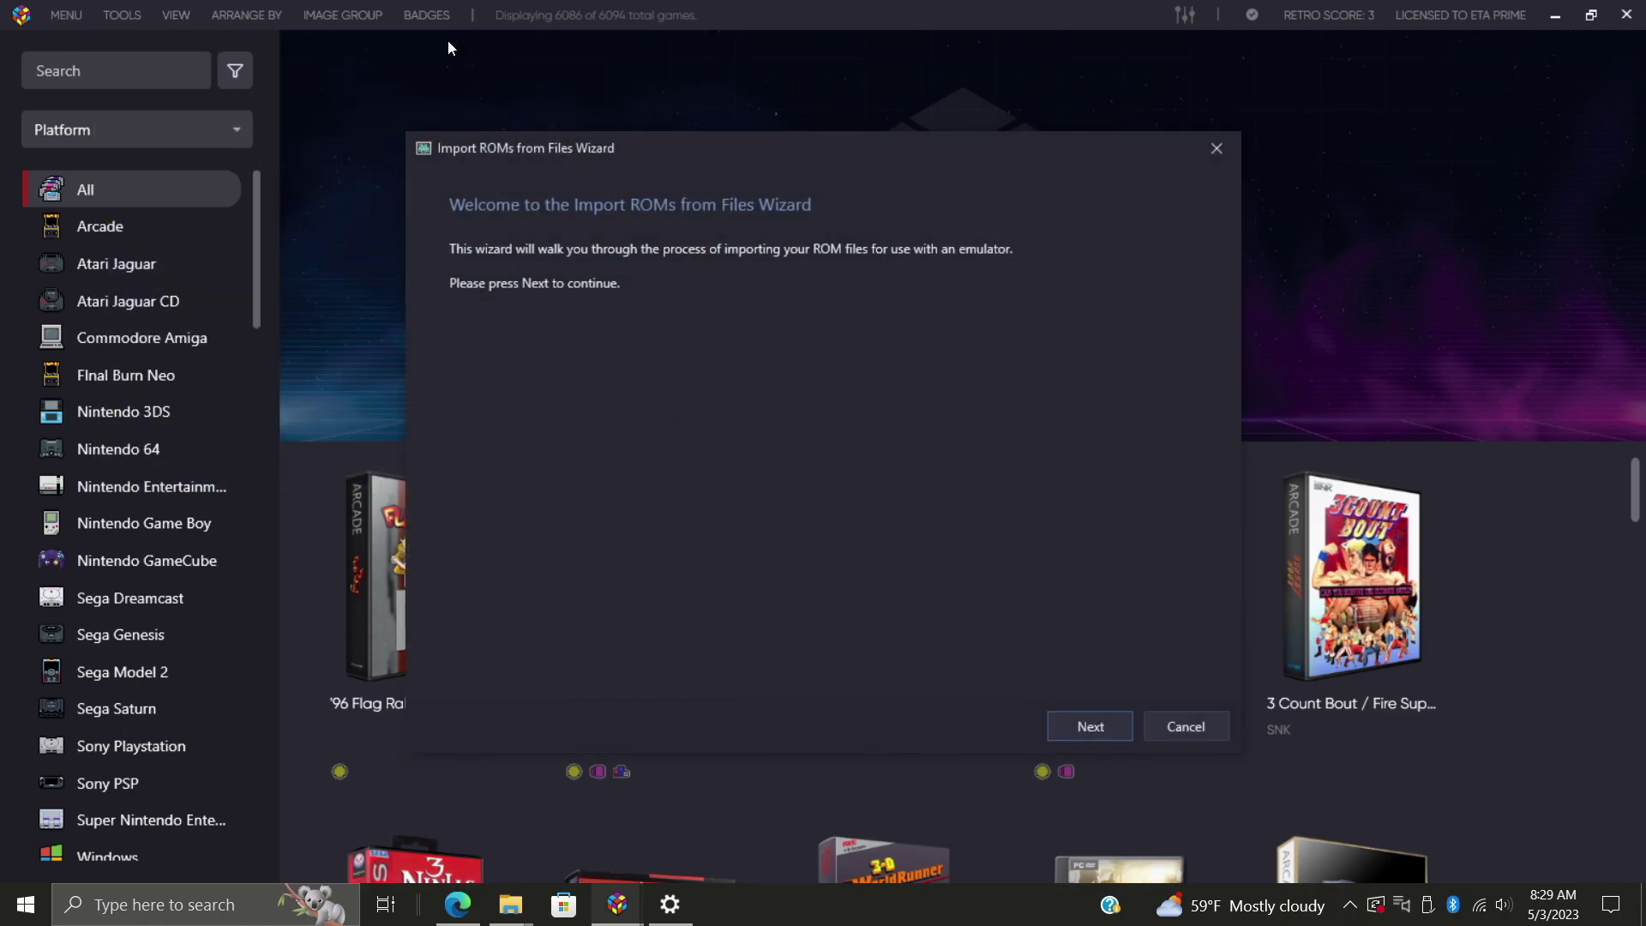
click(1104, 733)
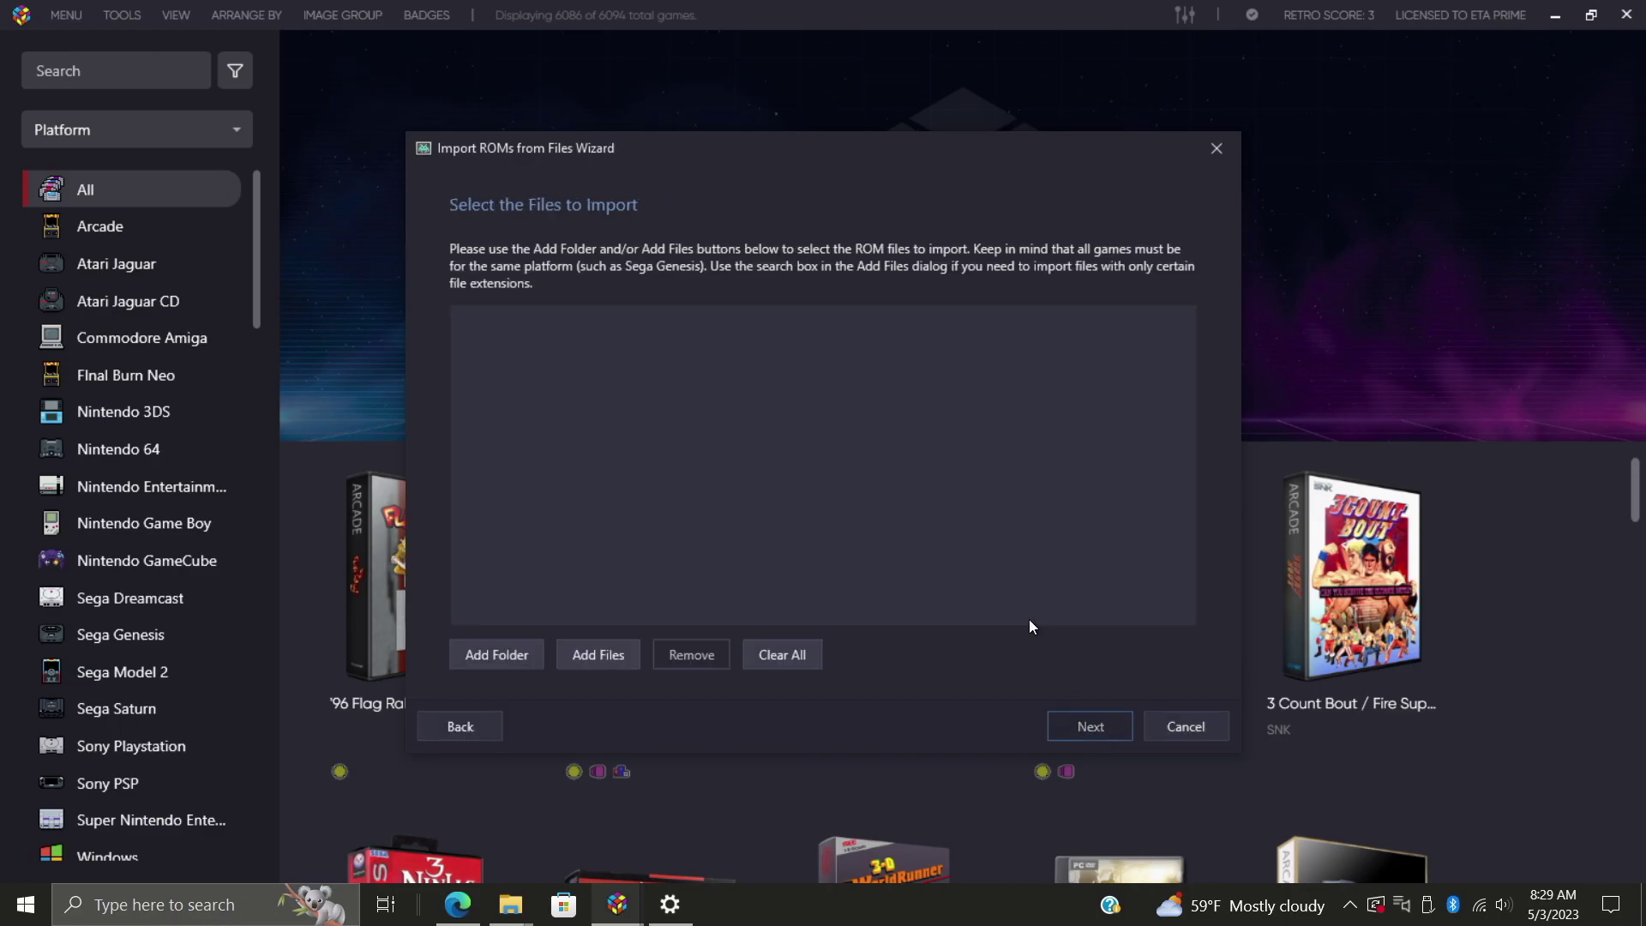
Queue the Desktop\WiiU folder for import with Nintendo Wii U platform and Cemu emulator.
click(496, 657)
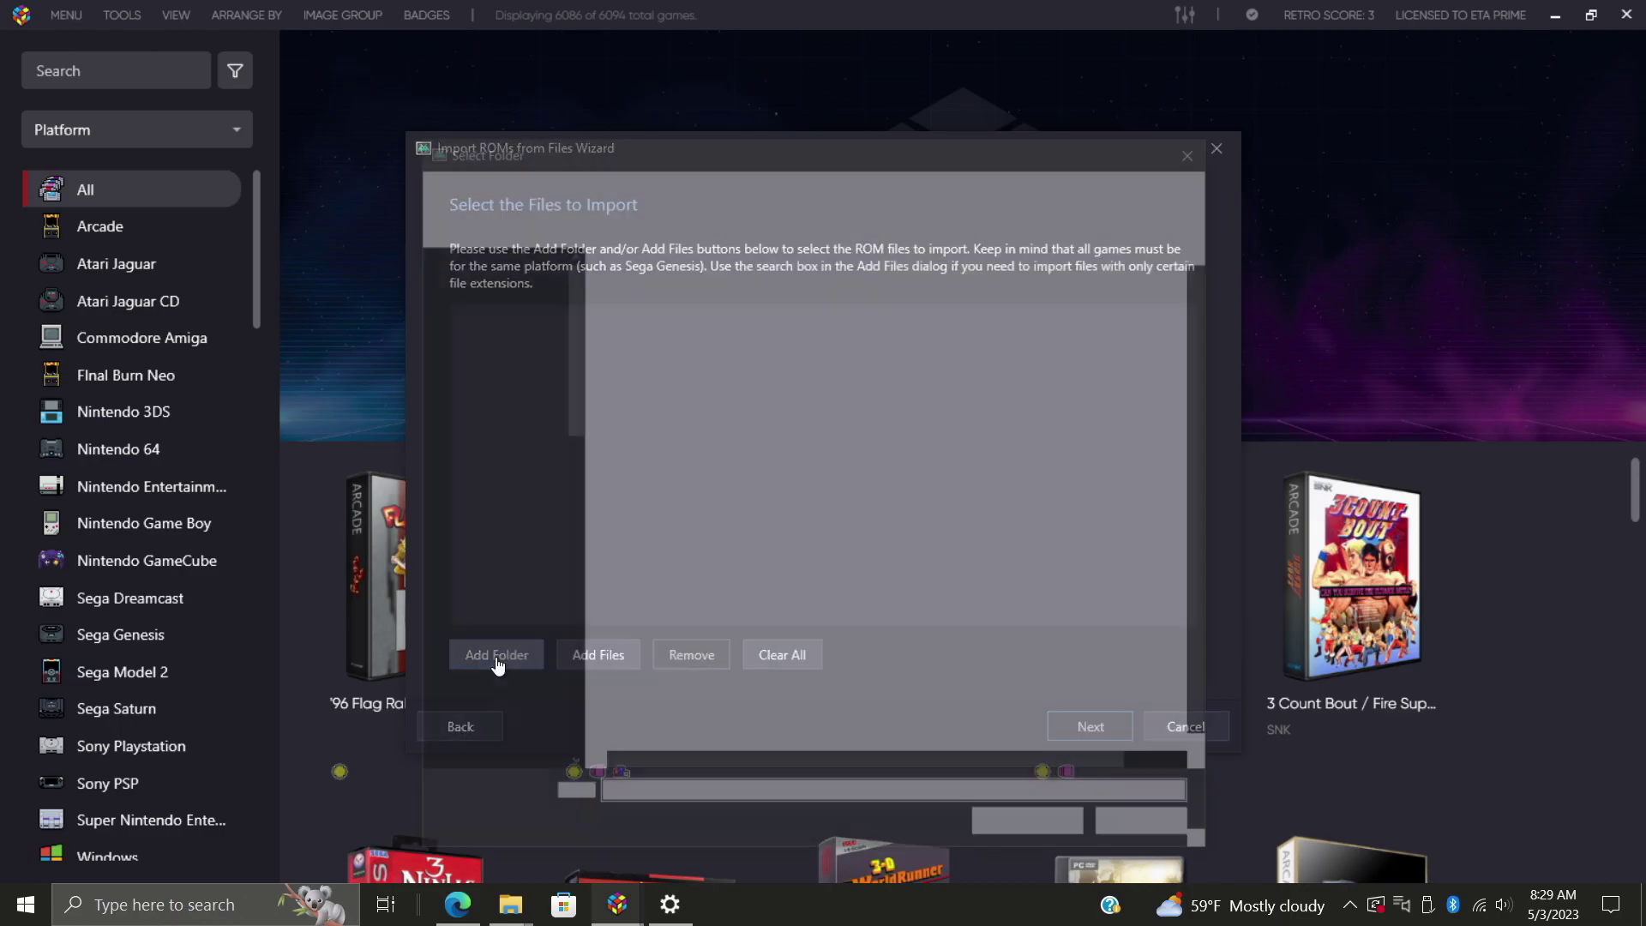
click(492, 392)
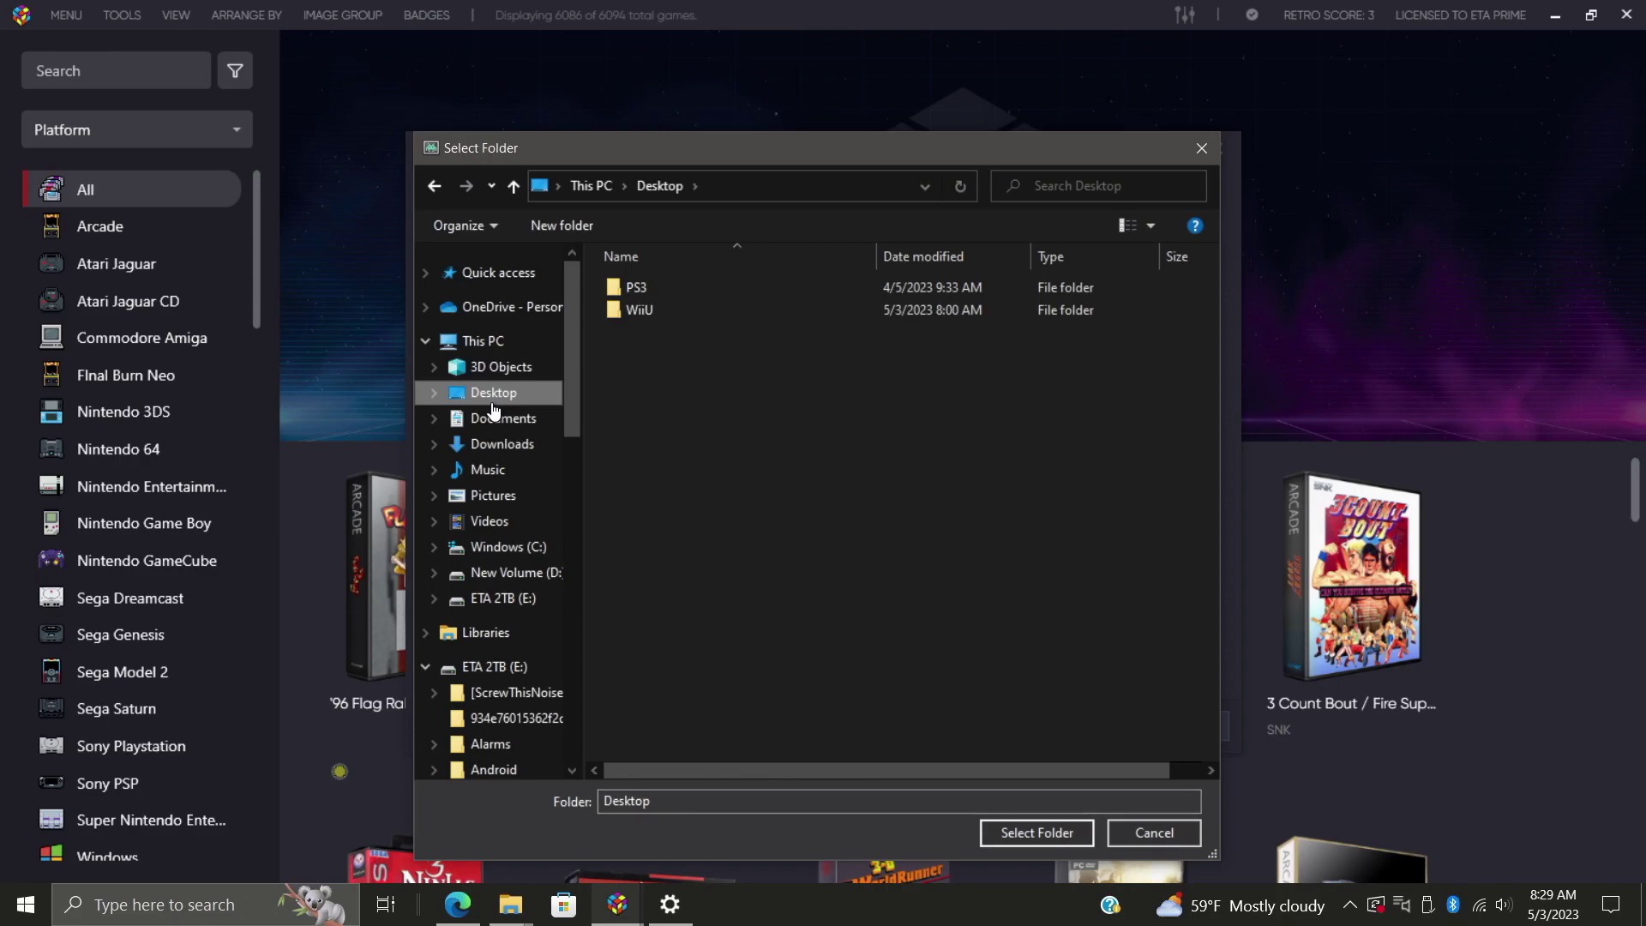
double_click(654, 309)
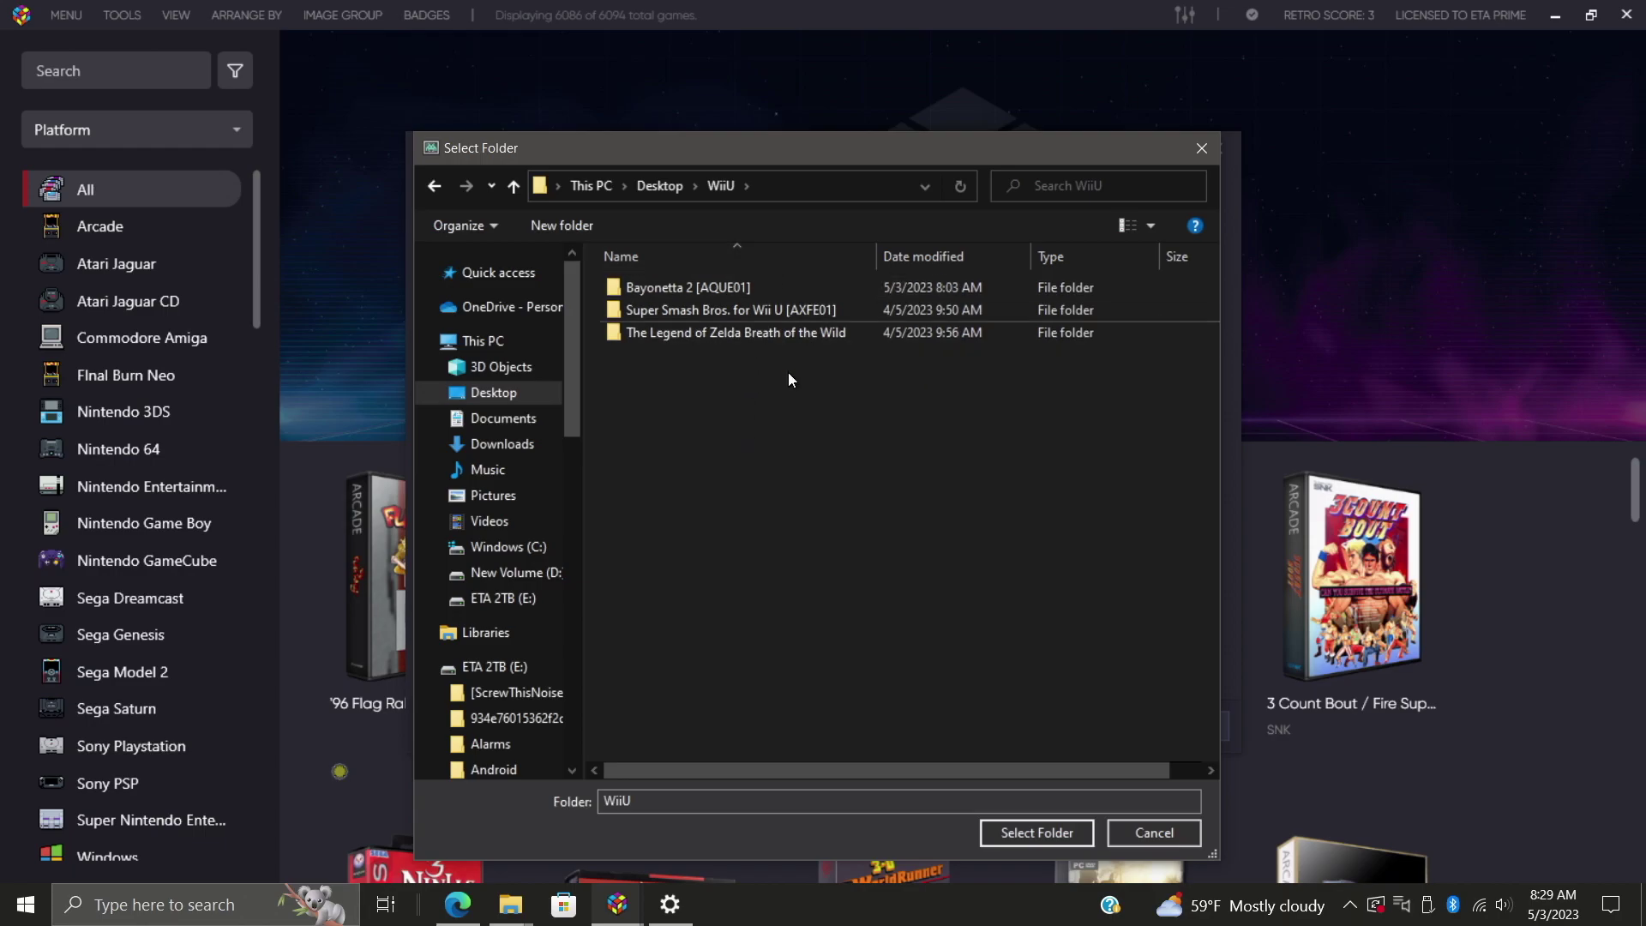
click(1014, 835)
click(1054, 705)
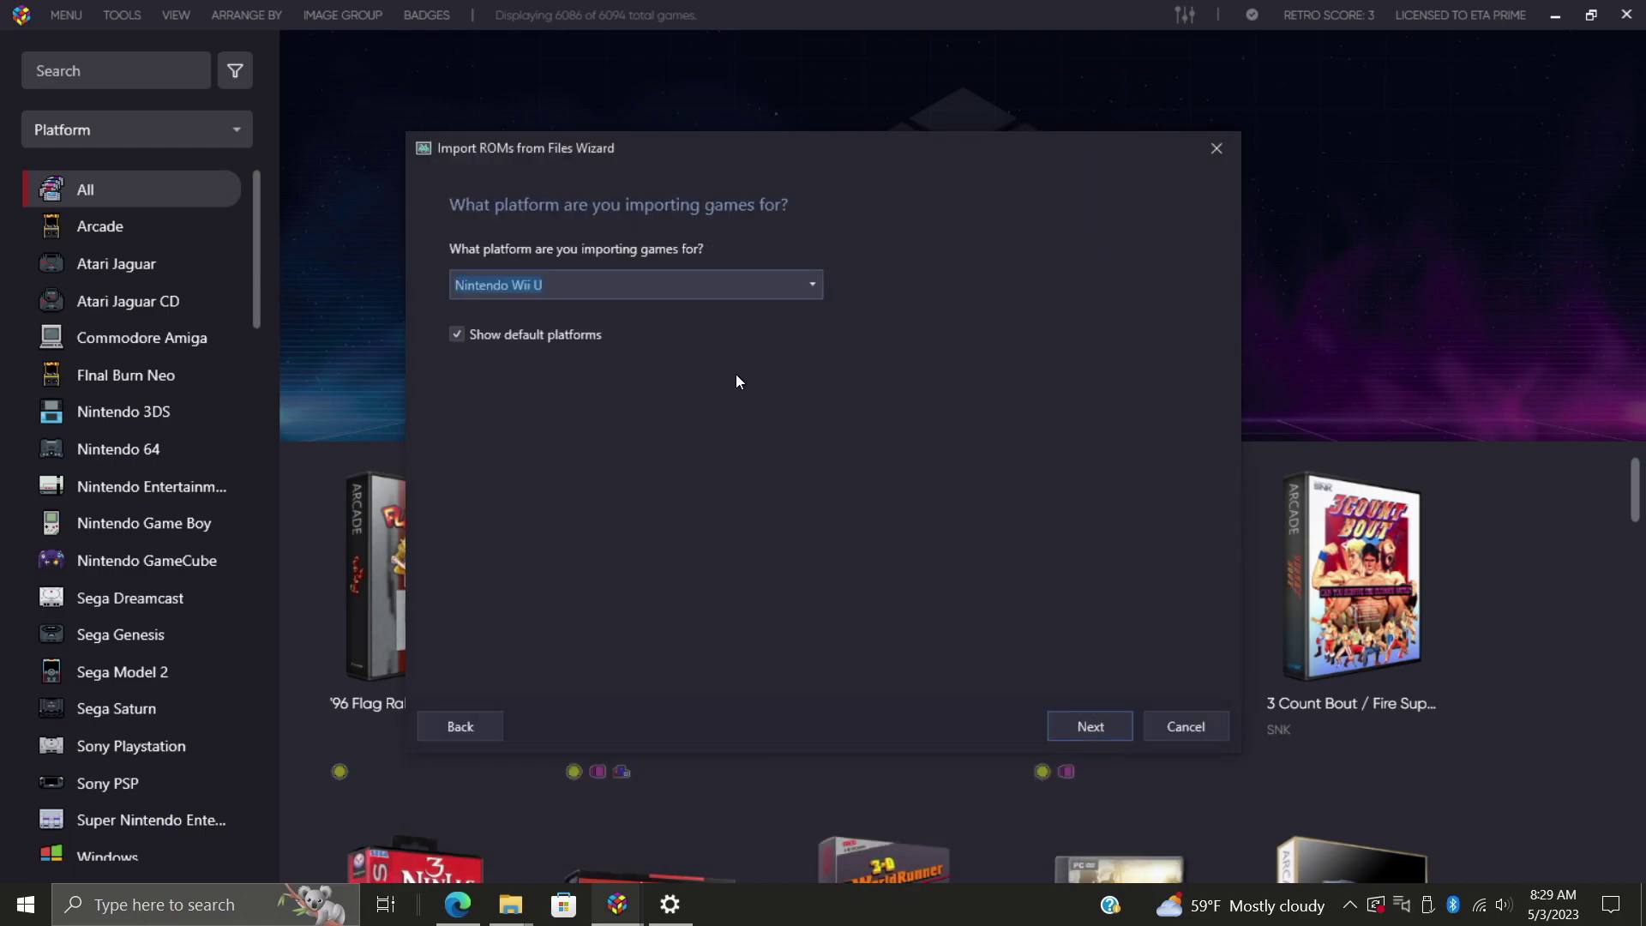
click(1091, 726)
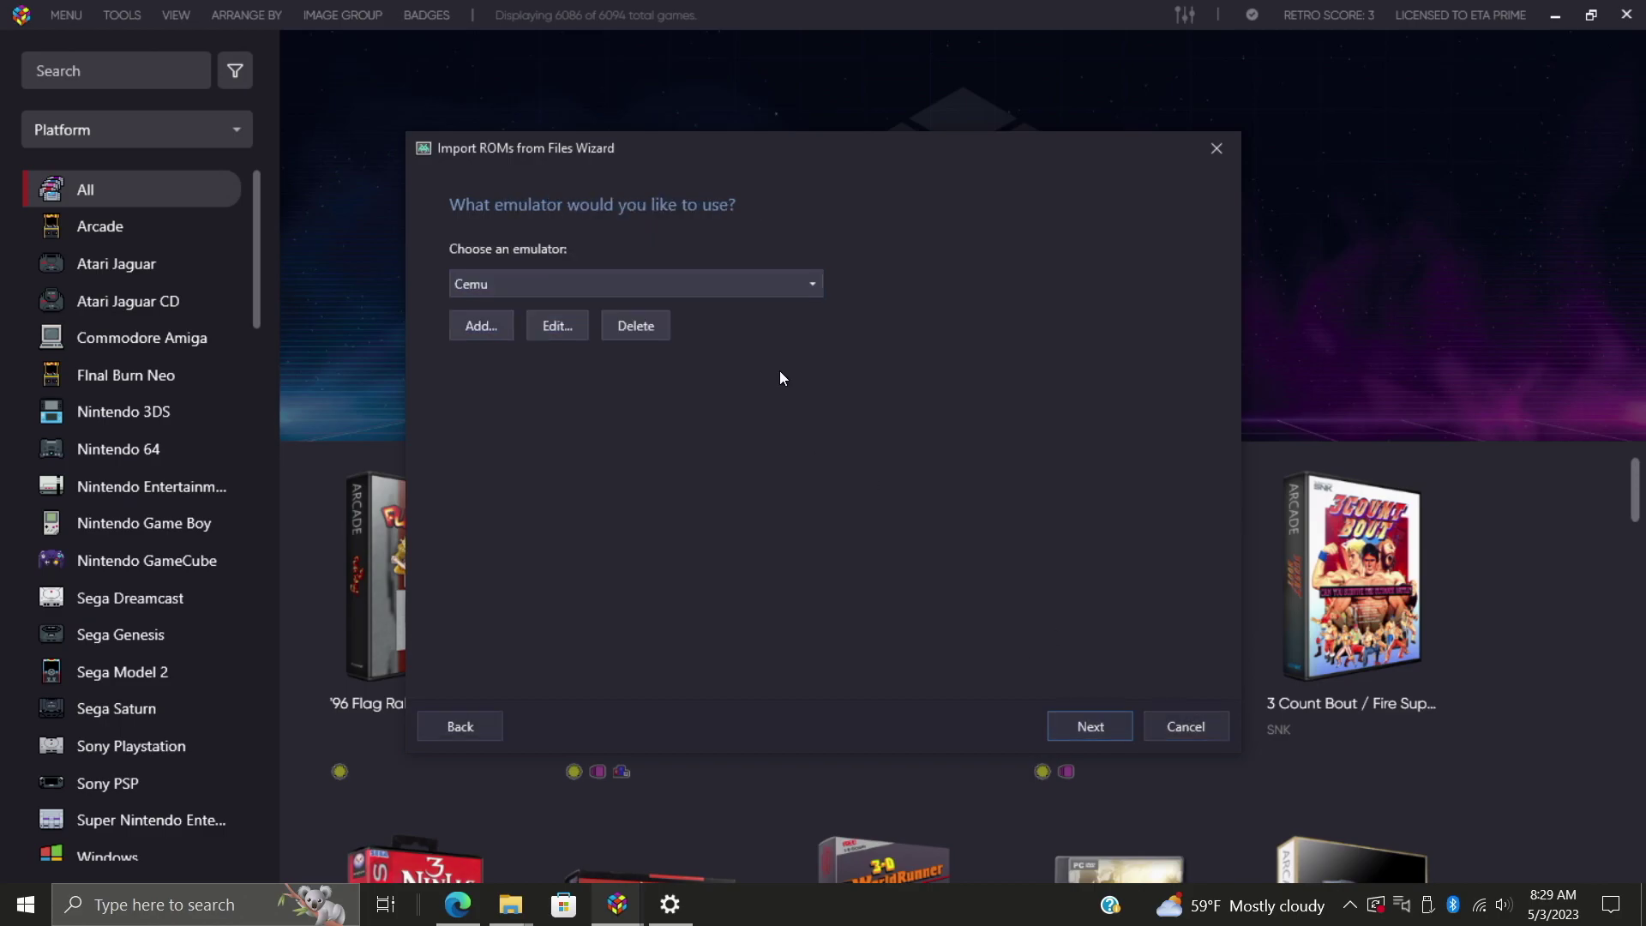
click(1090, 726)
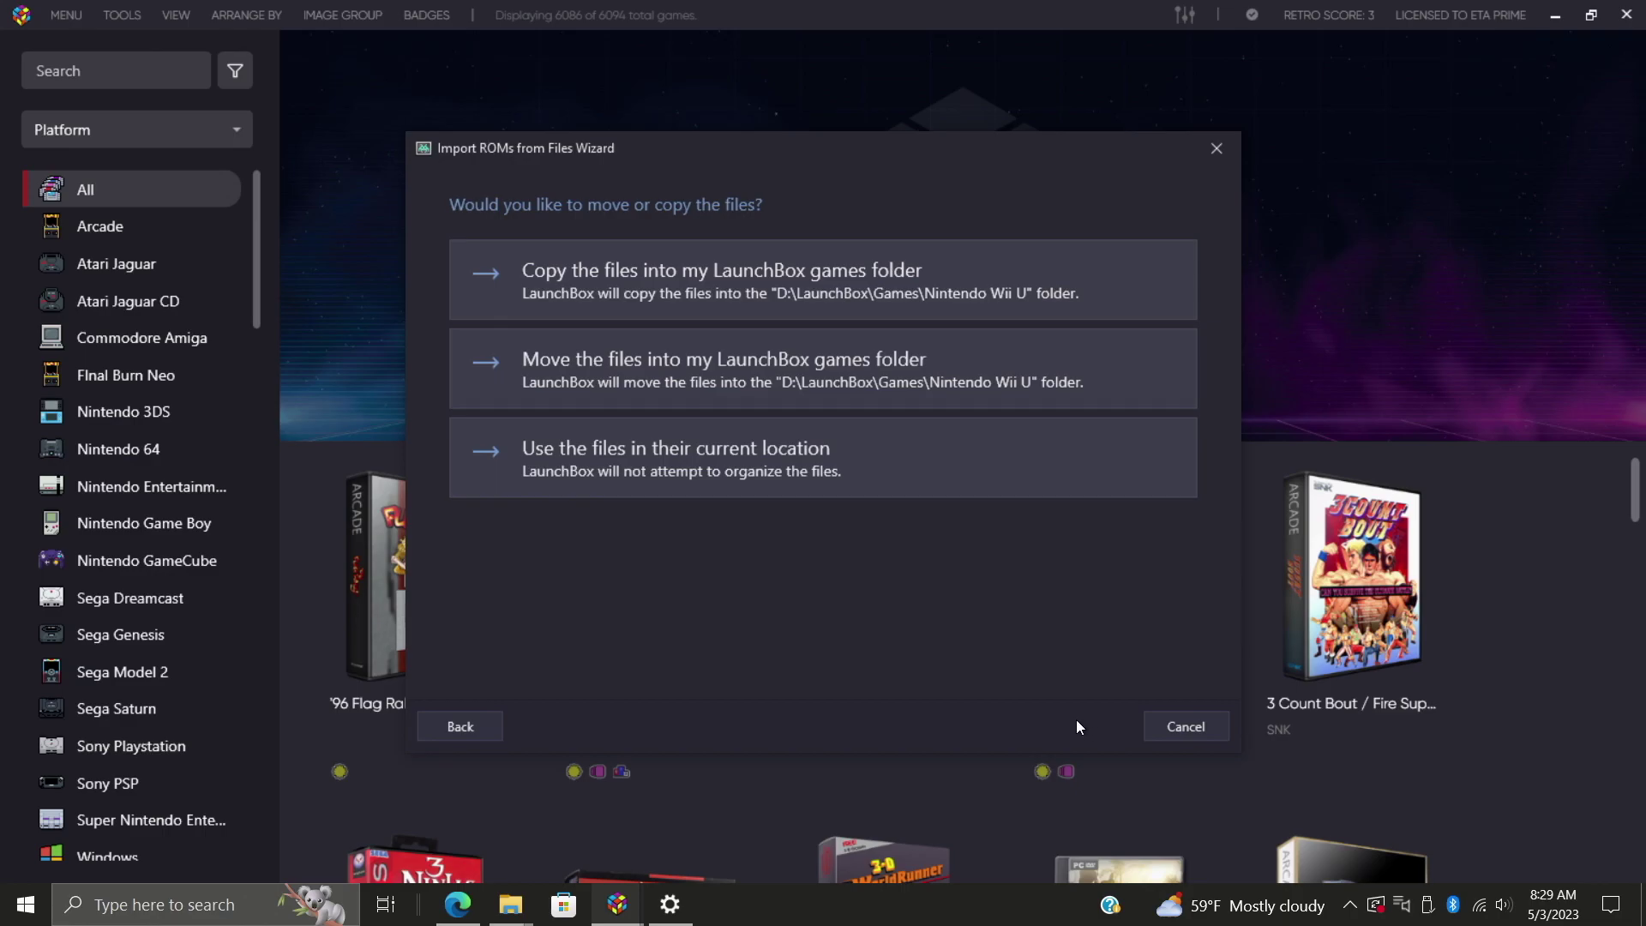
Copy the three Wii U games into the LaunchBox games folder, keeping default image and import options.
click(588, 275)
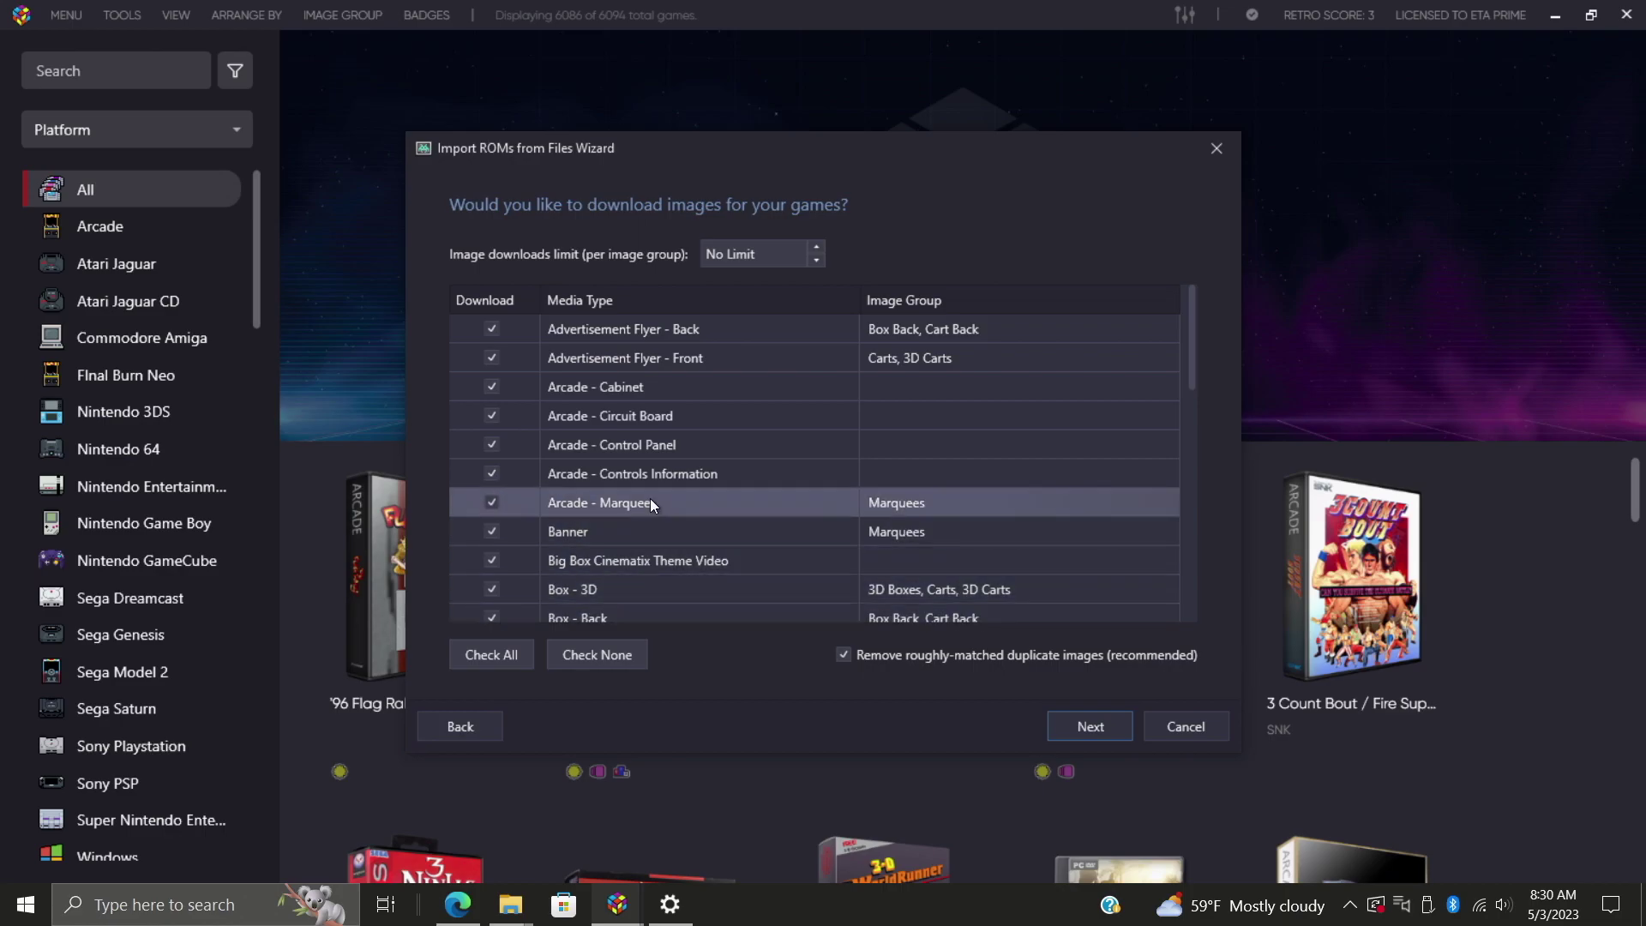
scroll(649, 501, down, 4)
scroll(649, 514, down, 3)
scroll(649, 536, up, 4)
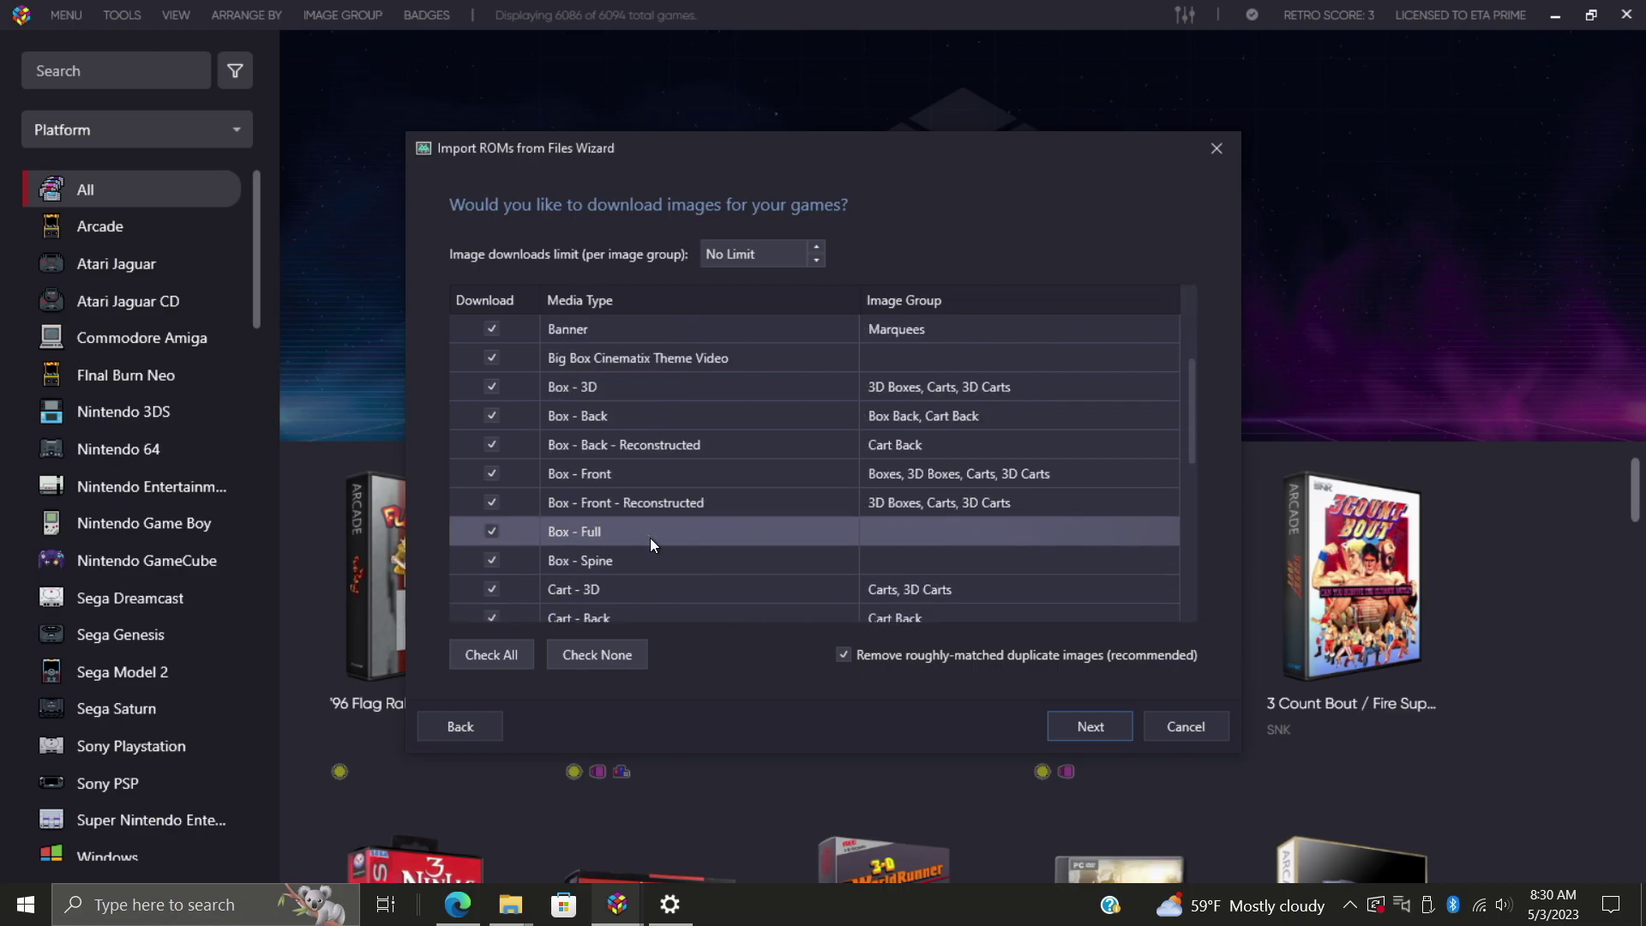
scroll(650, 537, up, 3)
click(1097, 726)
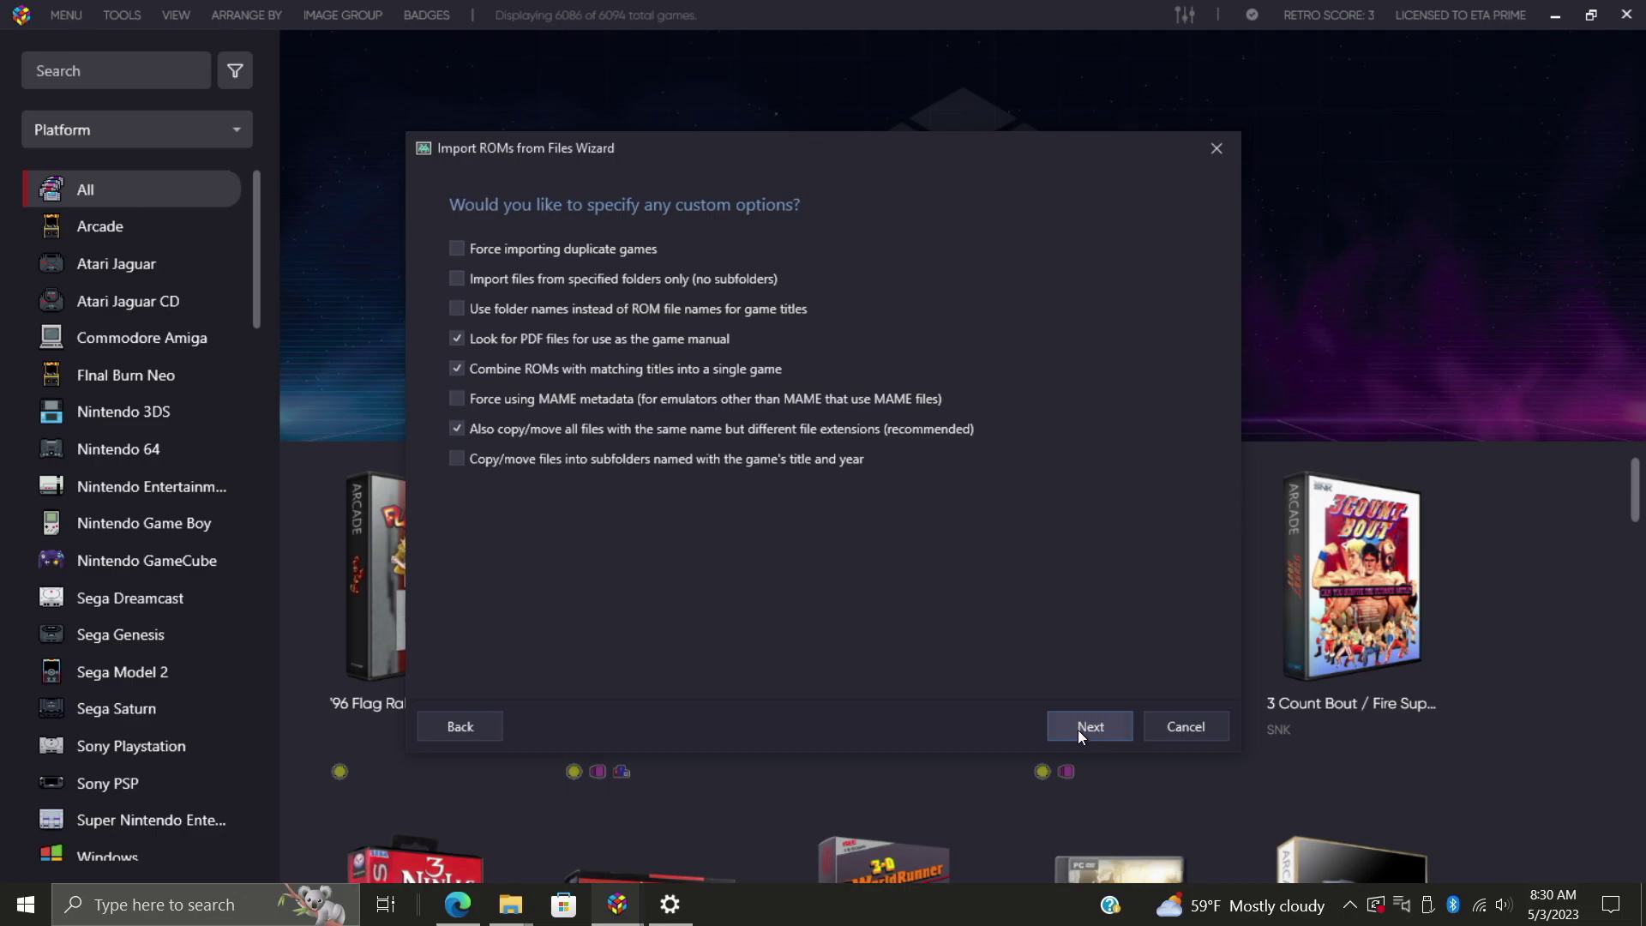
click(1080, 734)
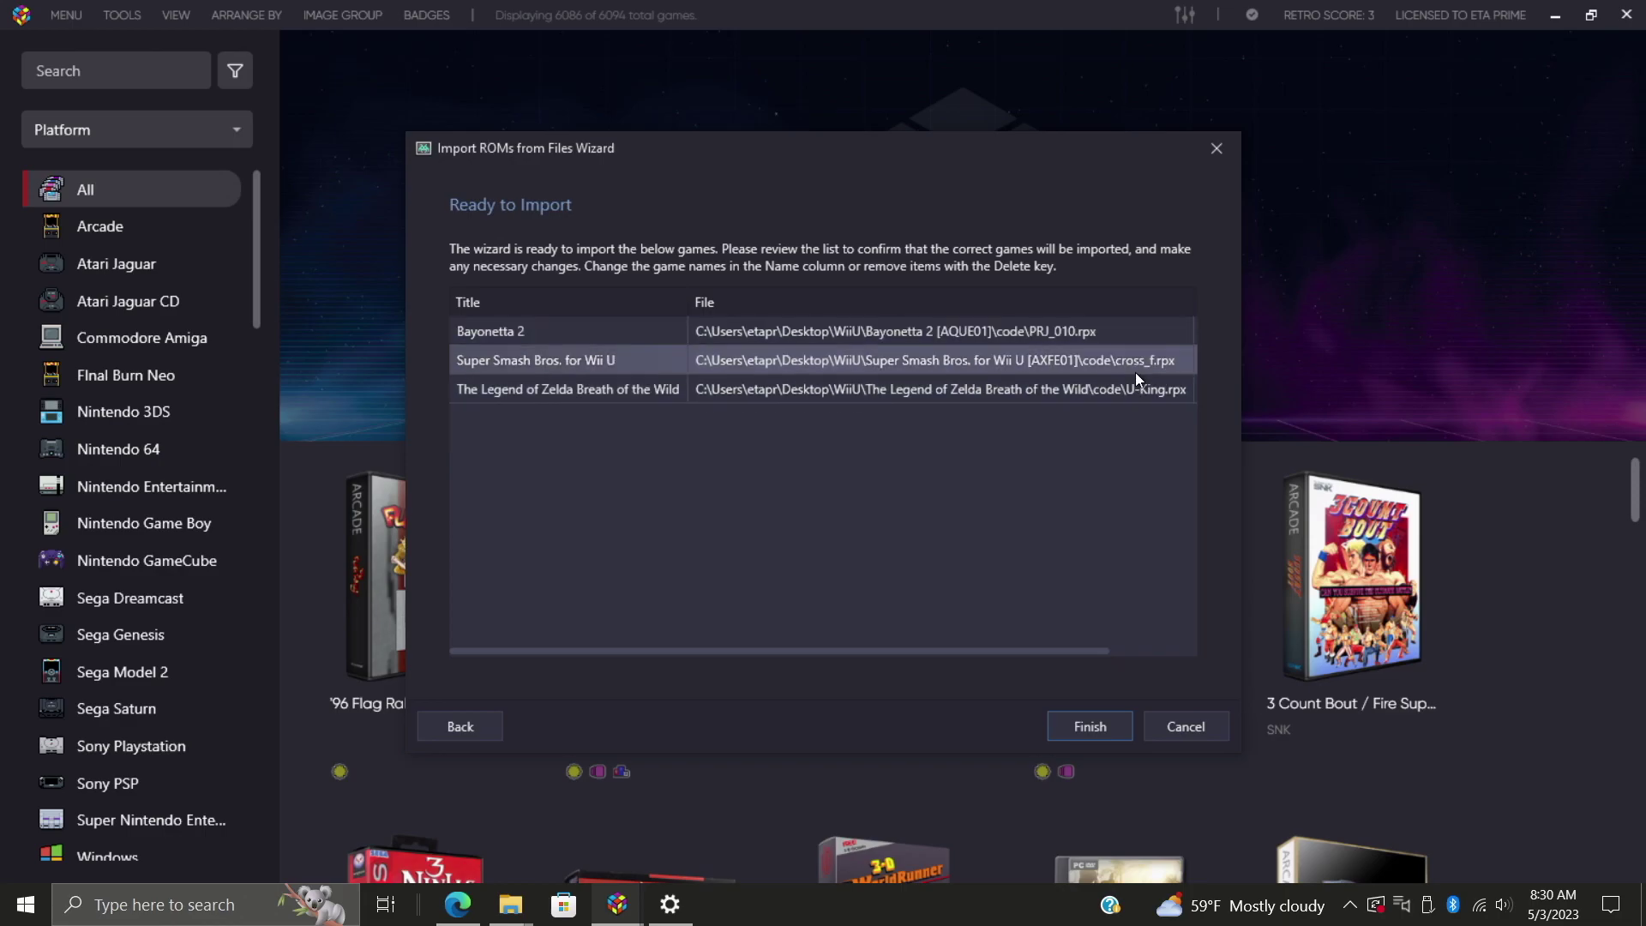
Finish the import, filter to the Nintendo Wii U platform, and select Bayonetta 2.
click(1088, 720)
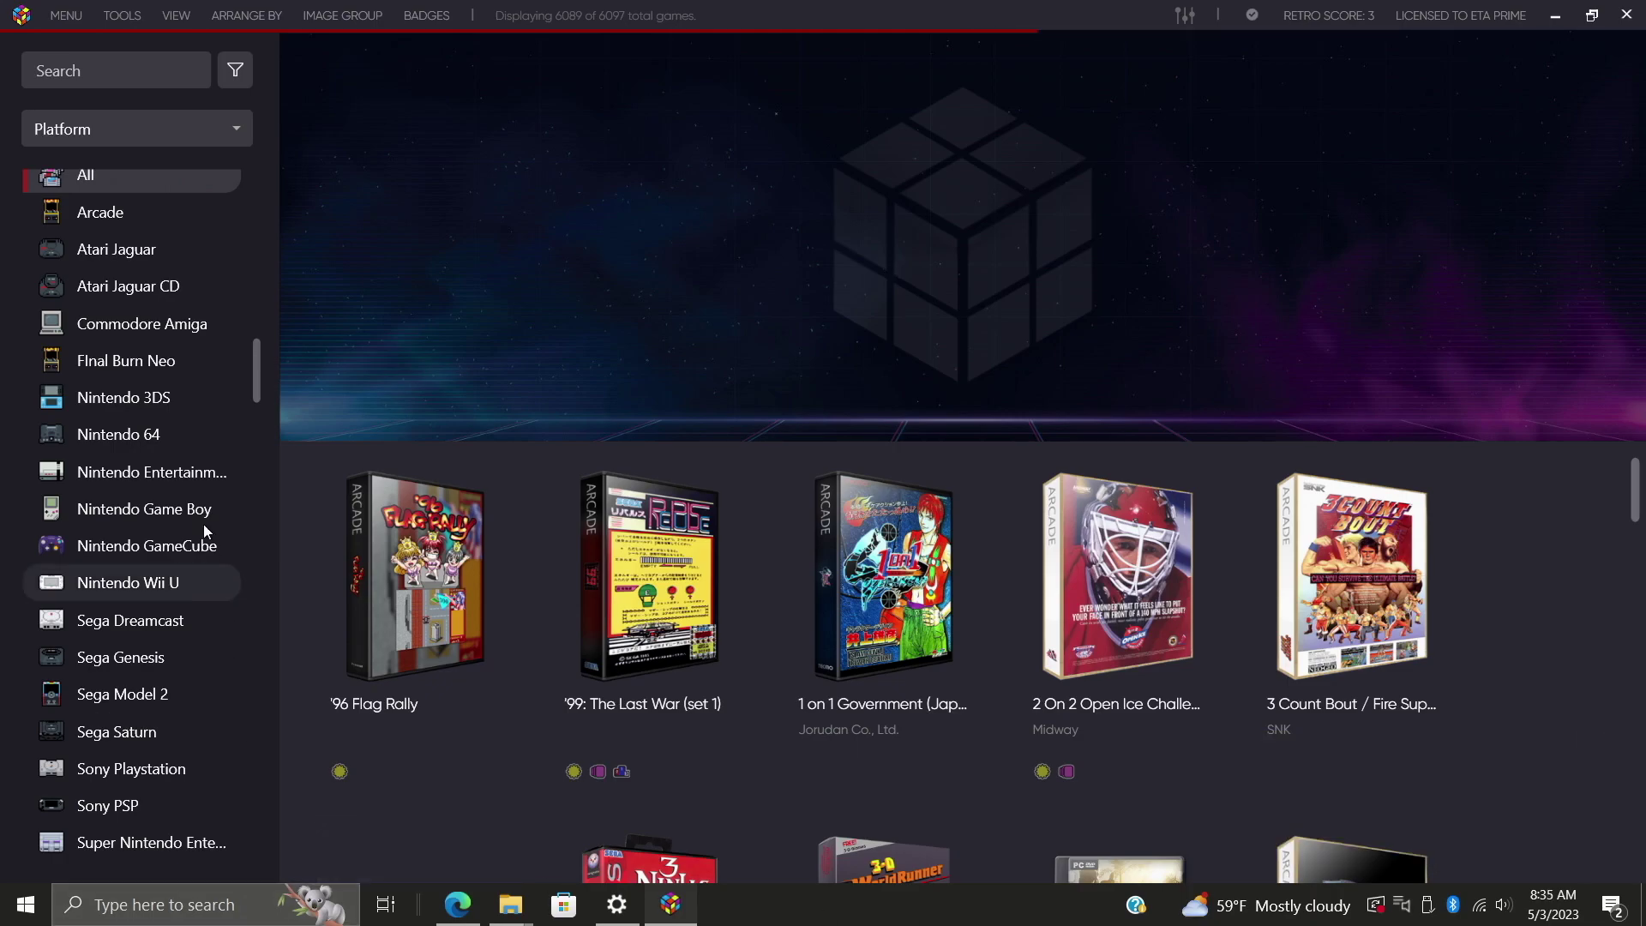
click(133, 586)
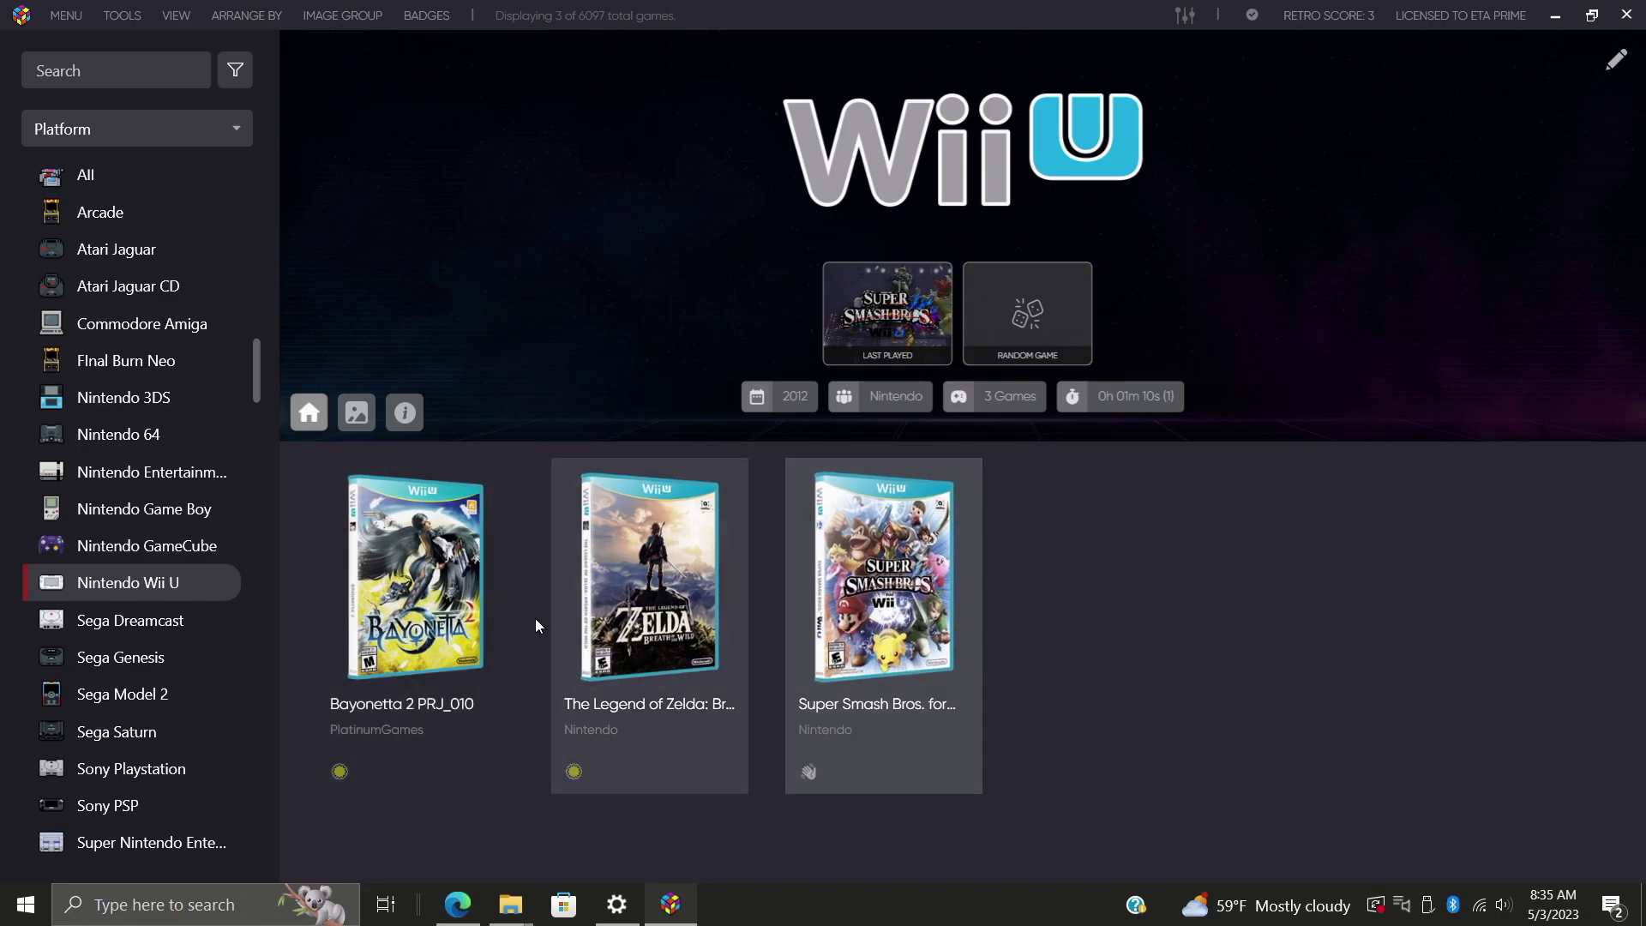
click(432, 598)
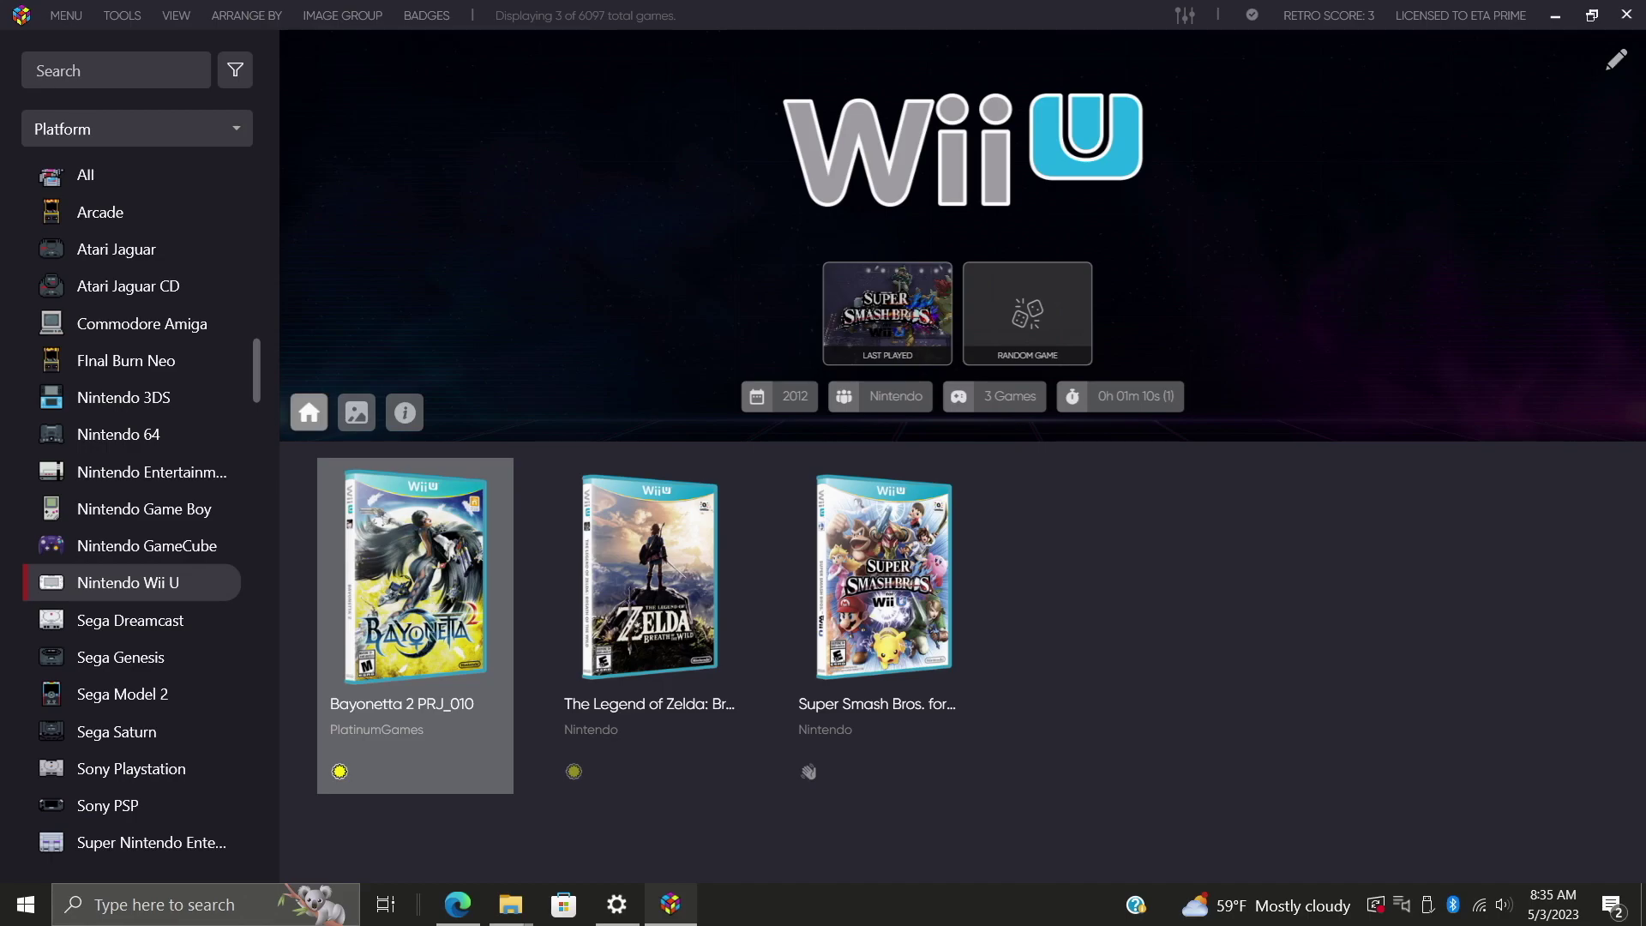